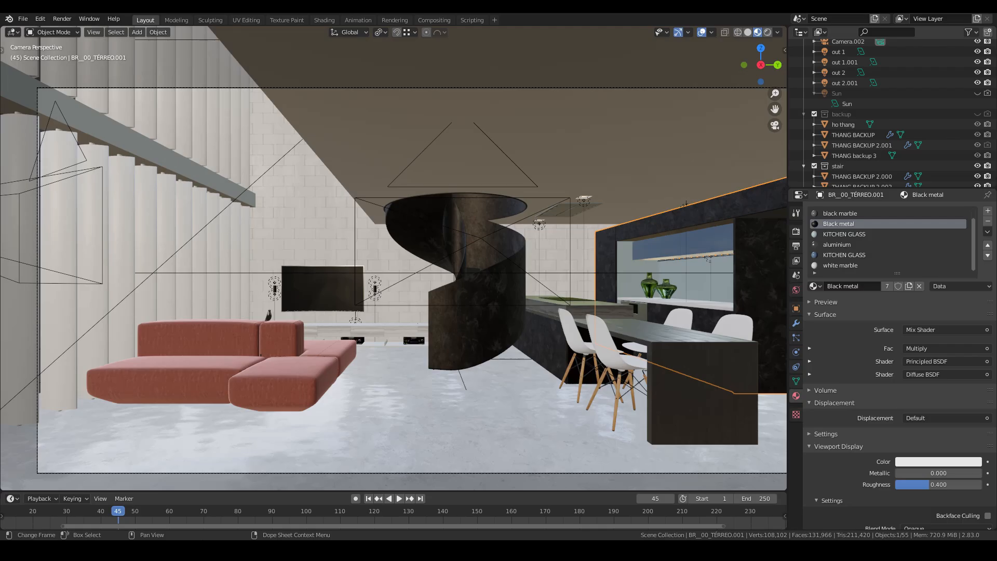
# - Switch to the browser and open the D5 Render Facebook page through the "Blender to D5 Render" search result
pyautogui.scroll(-2, 310, 281)
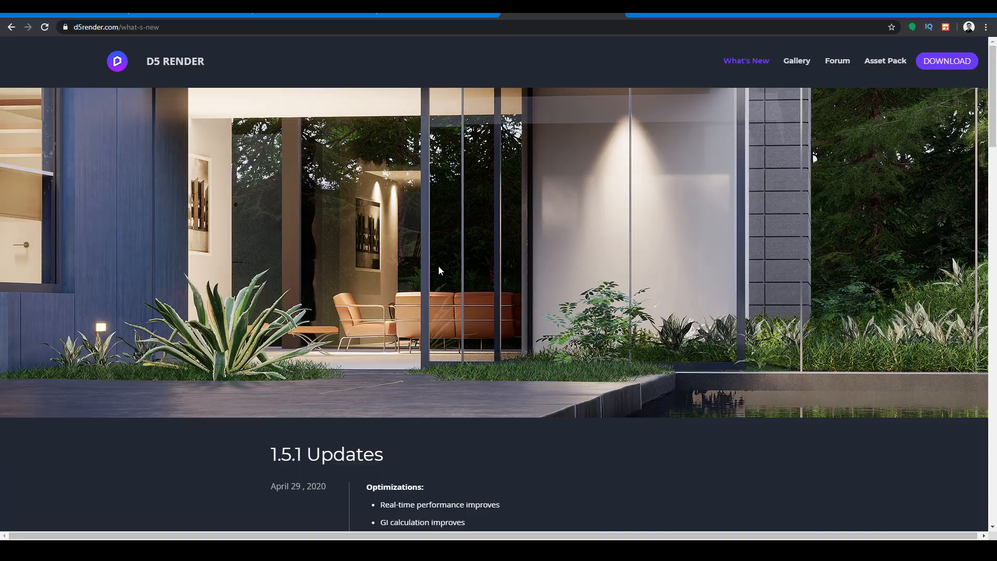
pyautogui.hotkey('ctrl', 'Tab')
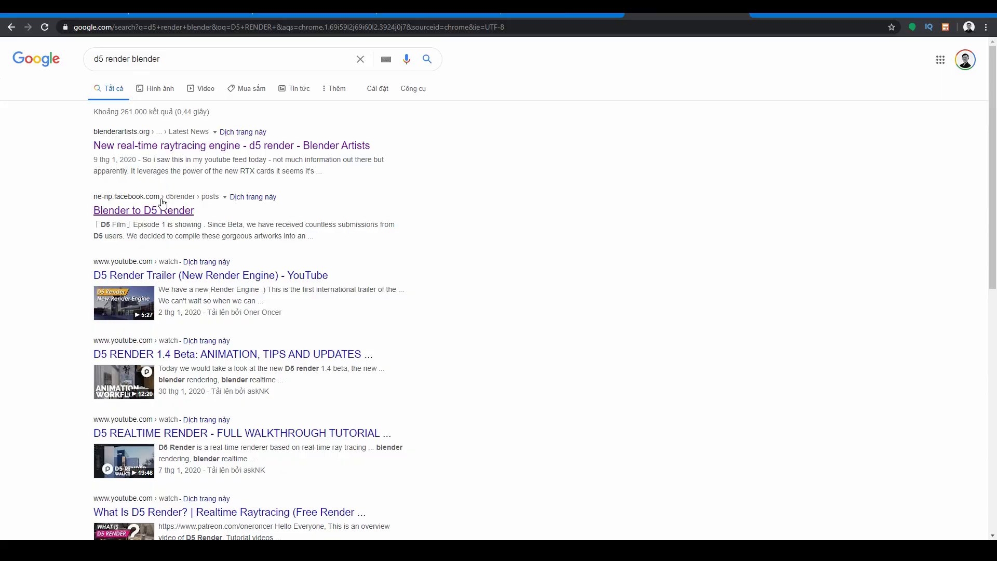
pyautogui.click(150, 210)
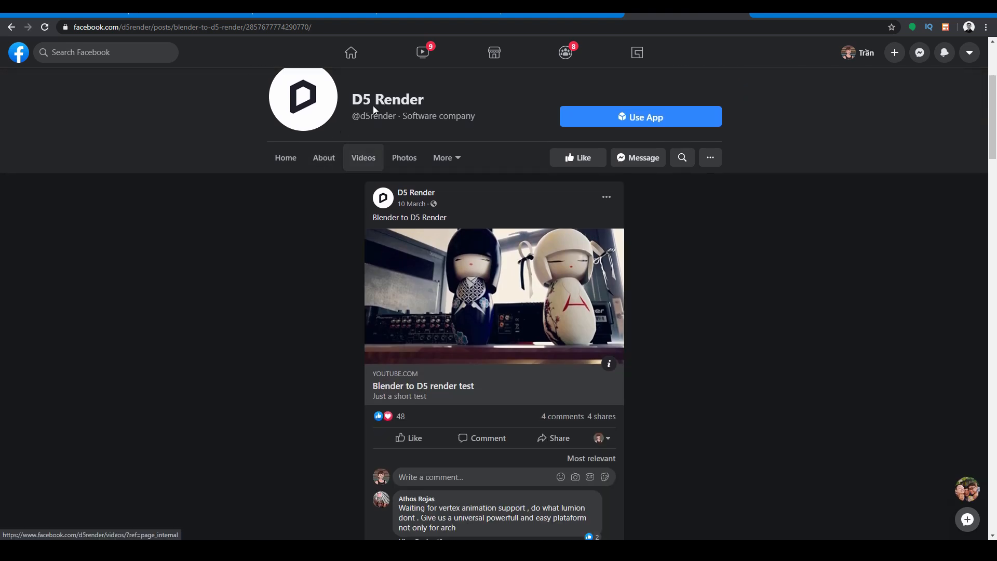
pyautogui.click(416, 193)
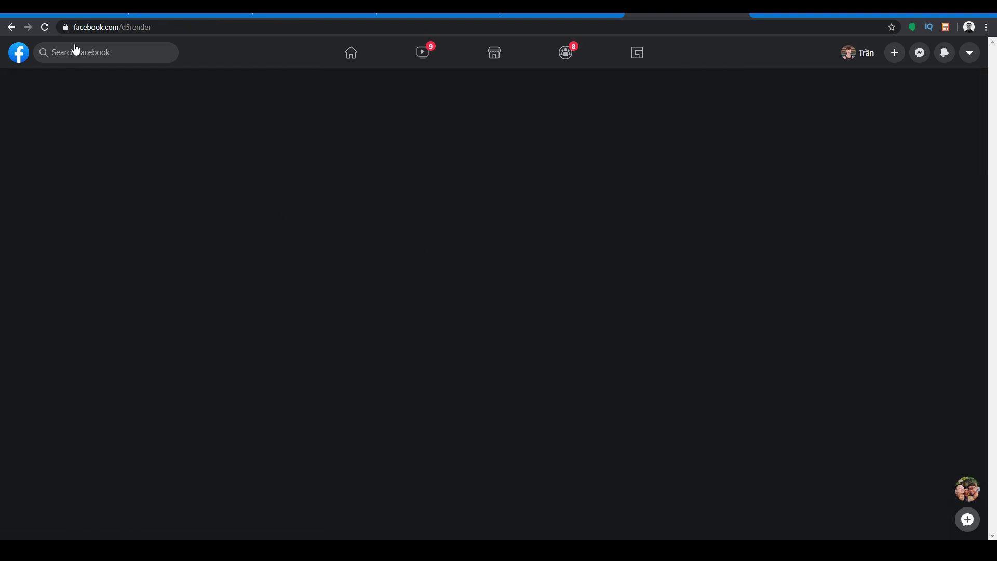
# - Find the post about the D5 Converter for Blender beta release and open its linked forum page
pyautogui.scroll(-8, 722, 304)
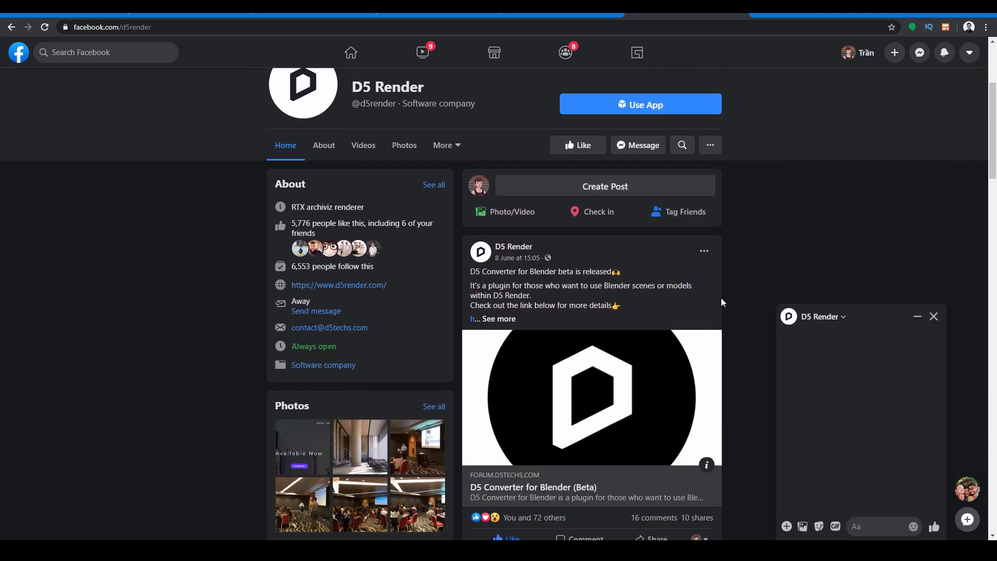
pyautogui.scroll(3, 722, 304)
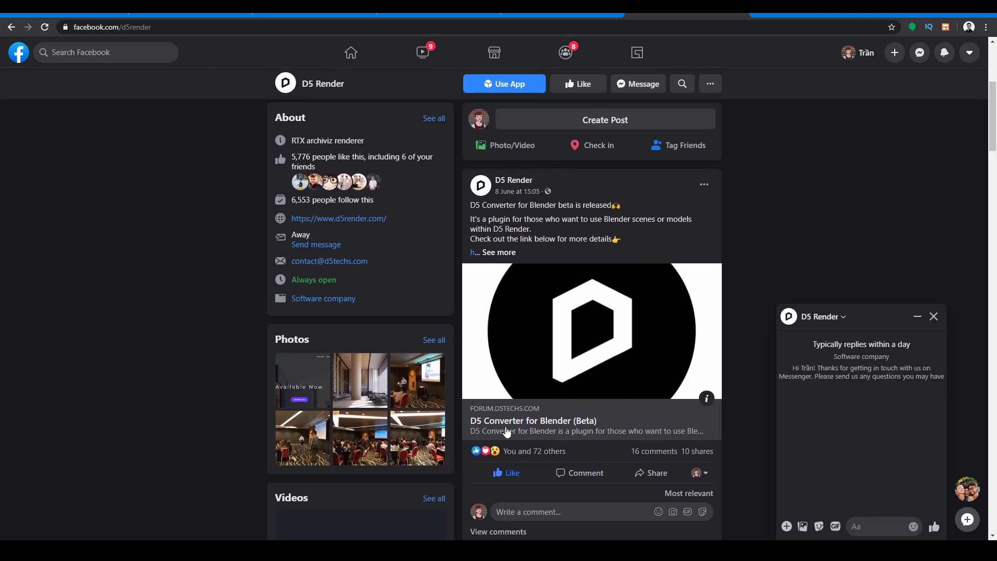
pyautogui.click(672, 301)
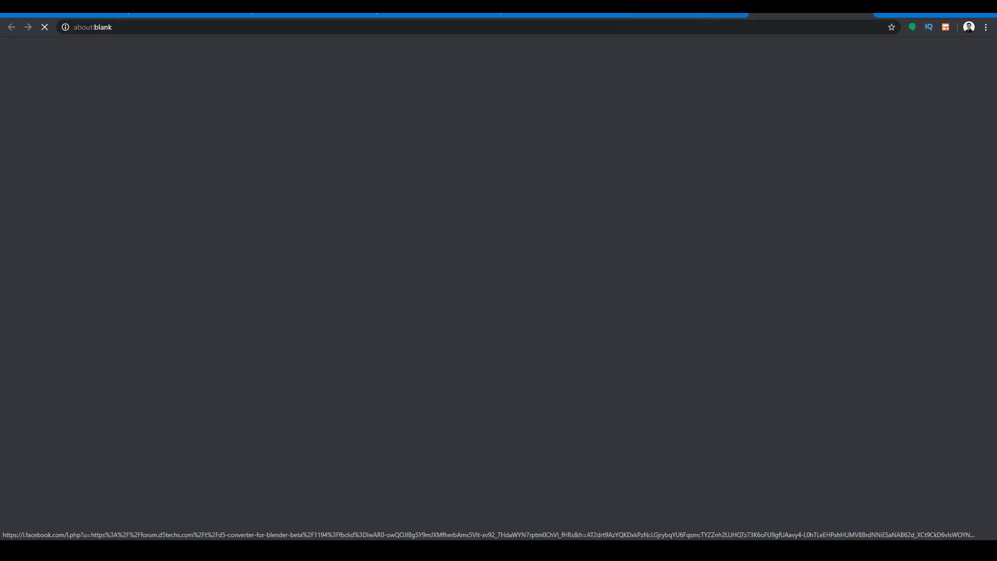
pyautogui.click(691, 15)
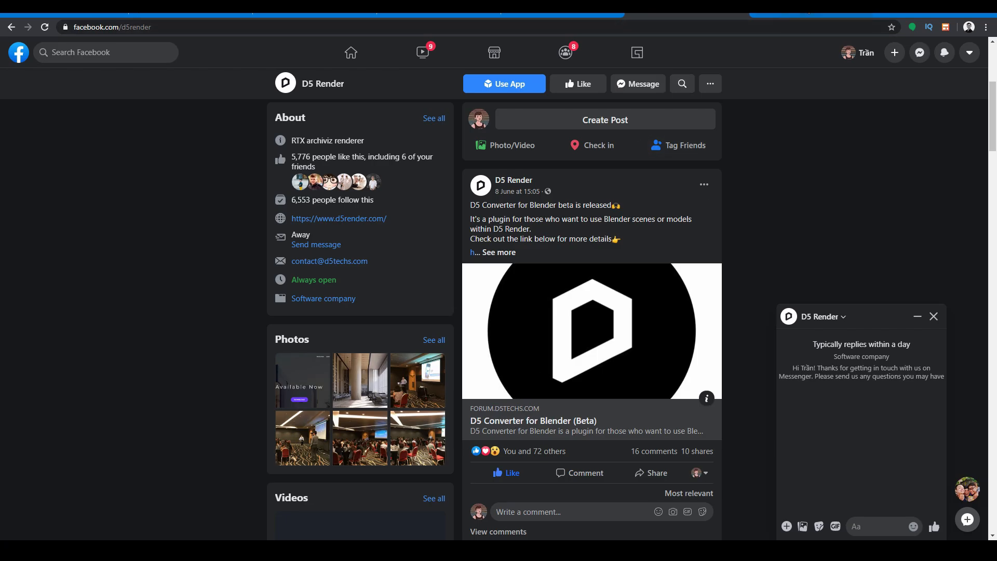
pyautogui.click(785, 14)
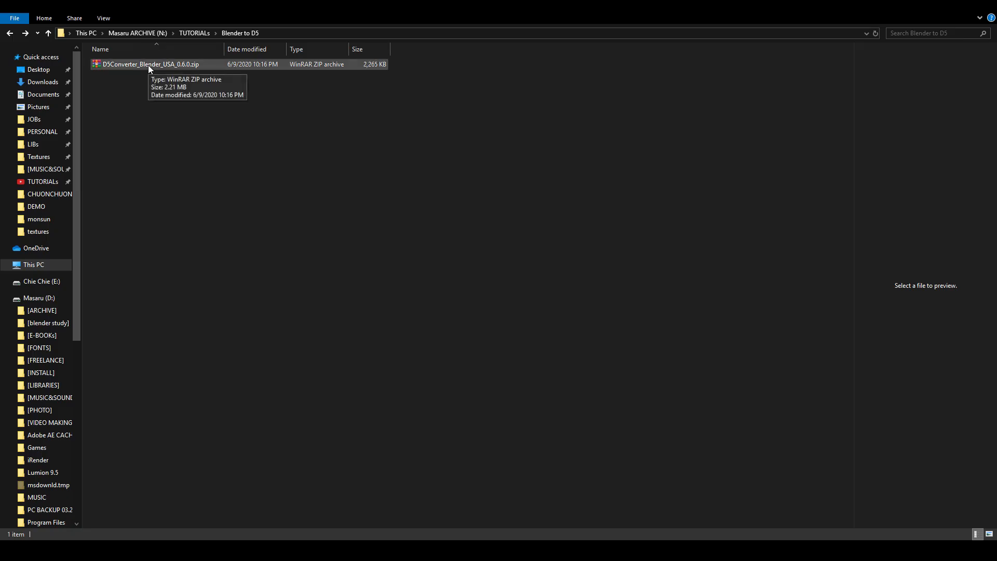
# - Choose D5Converter_Blender_USA_0.6.0.zip from the Blender to D5 folder in Blender's add-on installer, then cancel the installation
pyautogui.moveTo(148, 64); pyautogui.dragTo(213, 116)
pyautogui.click(213, 115)
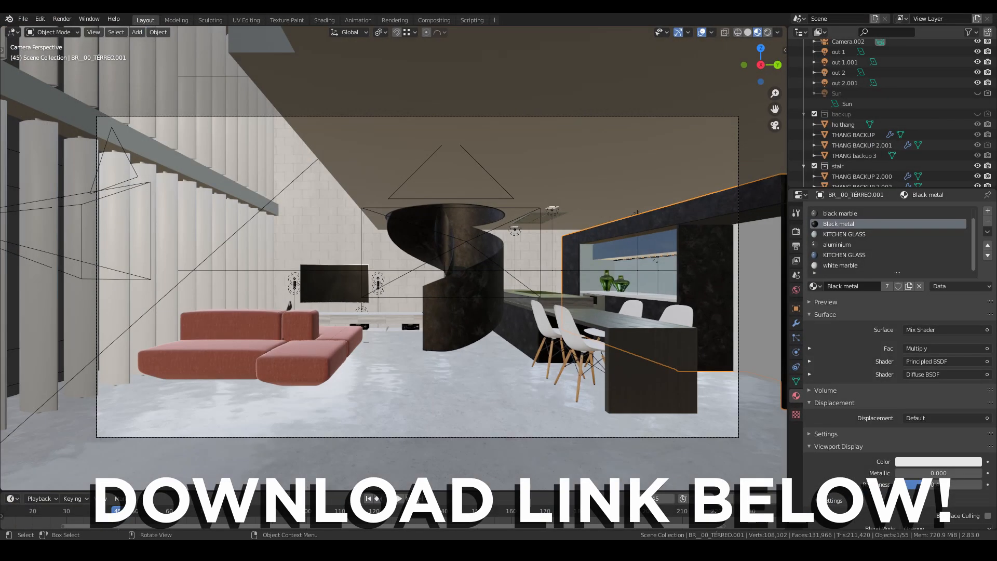
pyautogui.click(42, 19)
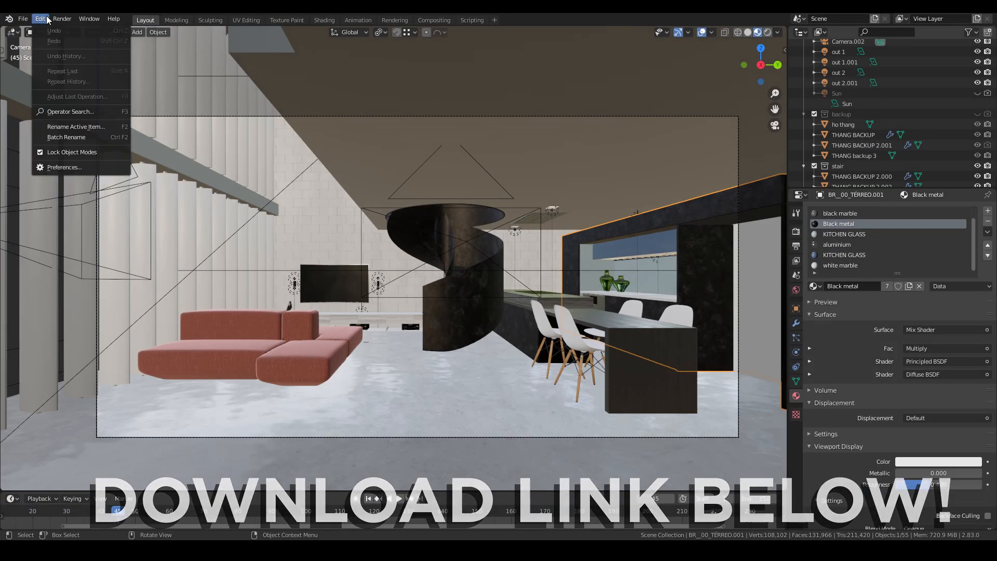
pyautogui.click(65, 167)
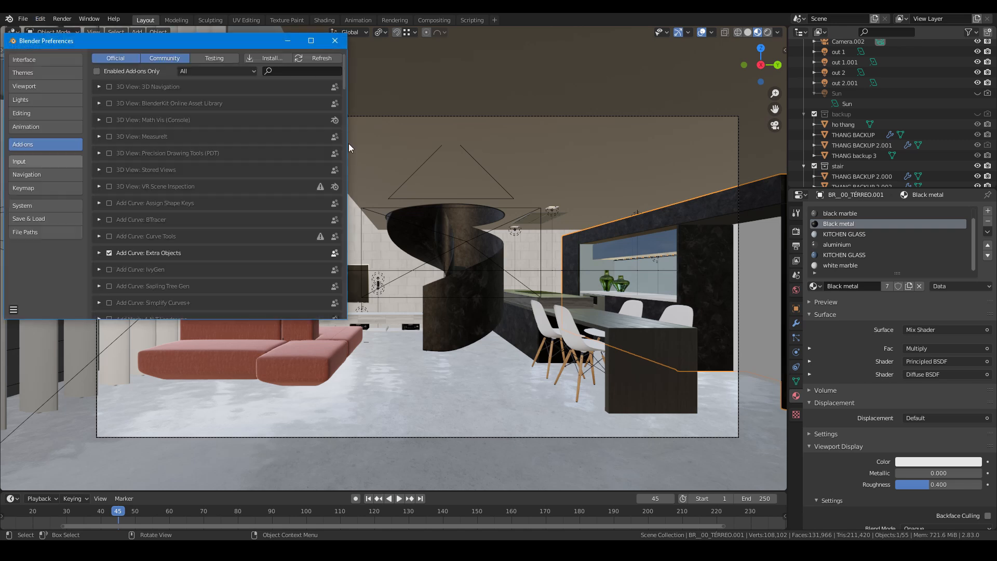
pyautogui.click(262, 57)
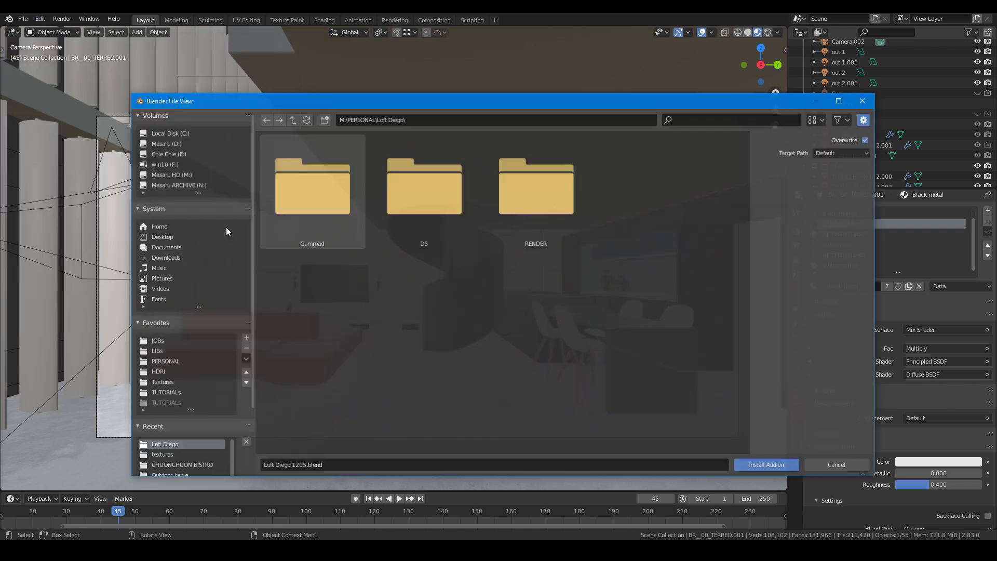
pyautogui.click(175, 391)
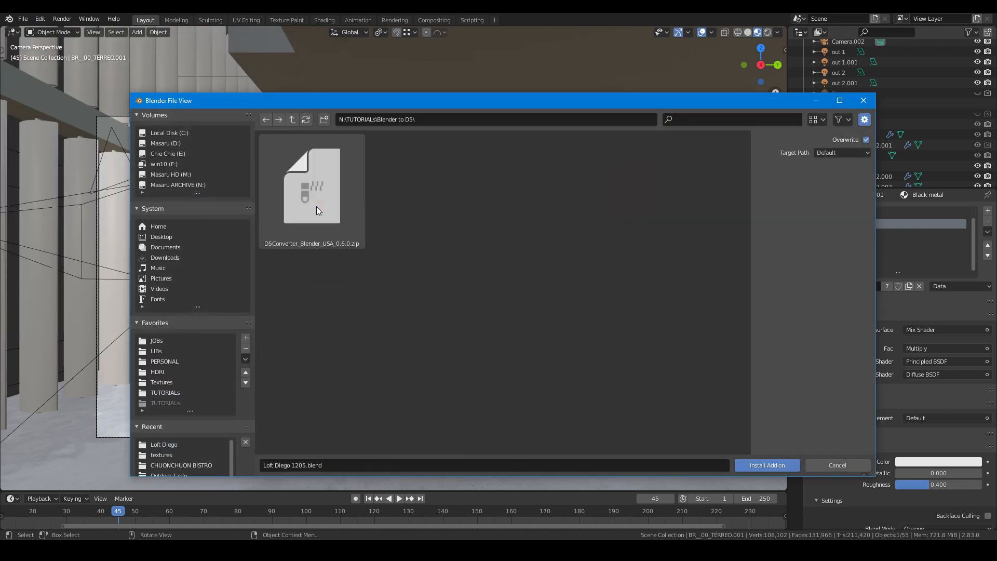
pyautogui.click(340, 231)
pyautogui.click(825, 467)
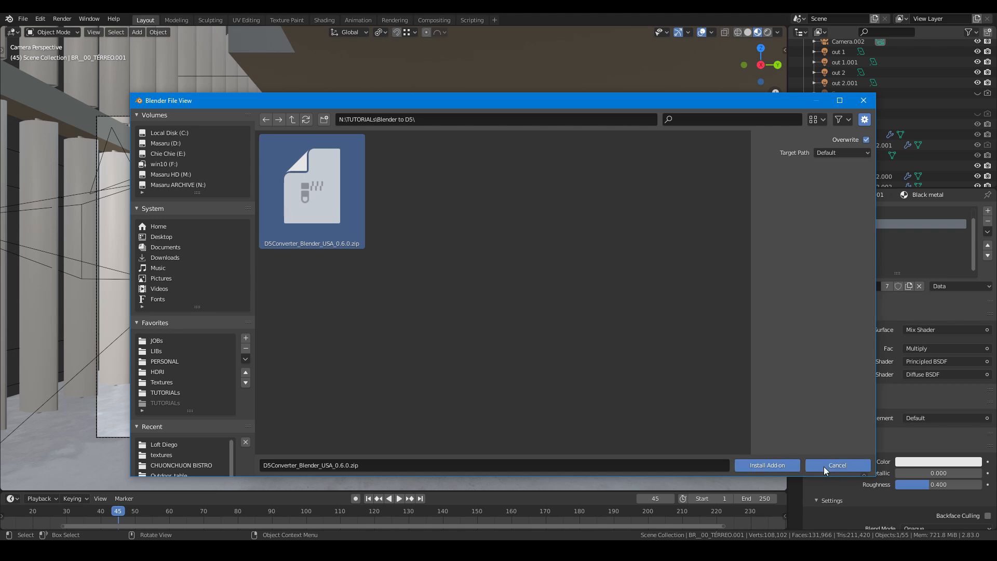
# - Search the add-ons for "D5" to check the D5A Format add-on, and close the preferences
pyautogui.click(281, 73)
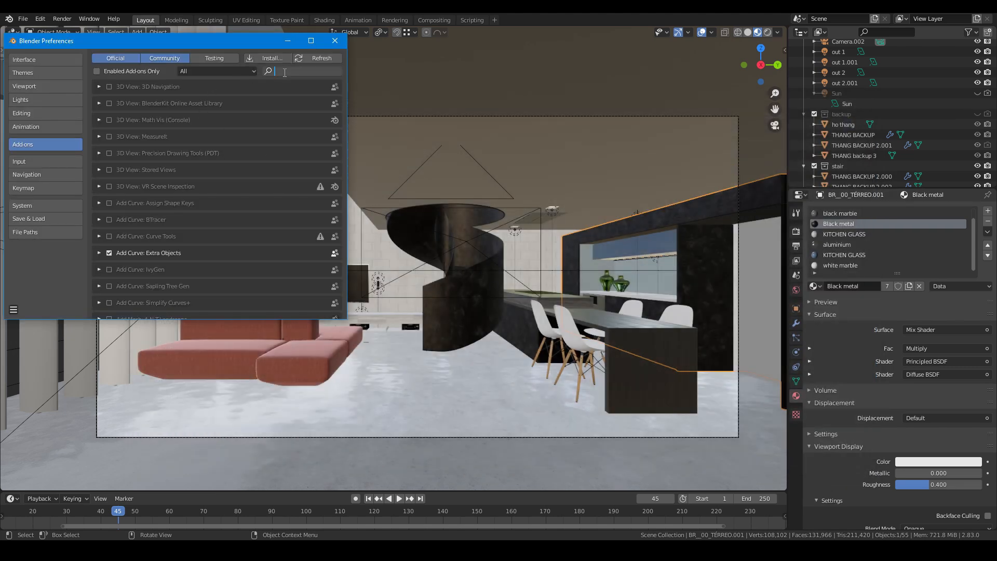
pyautogui.write('D5')
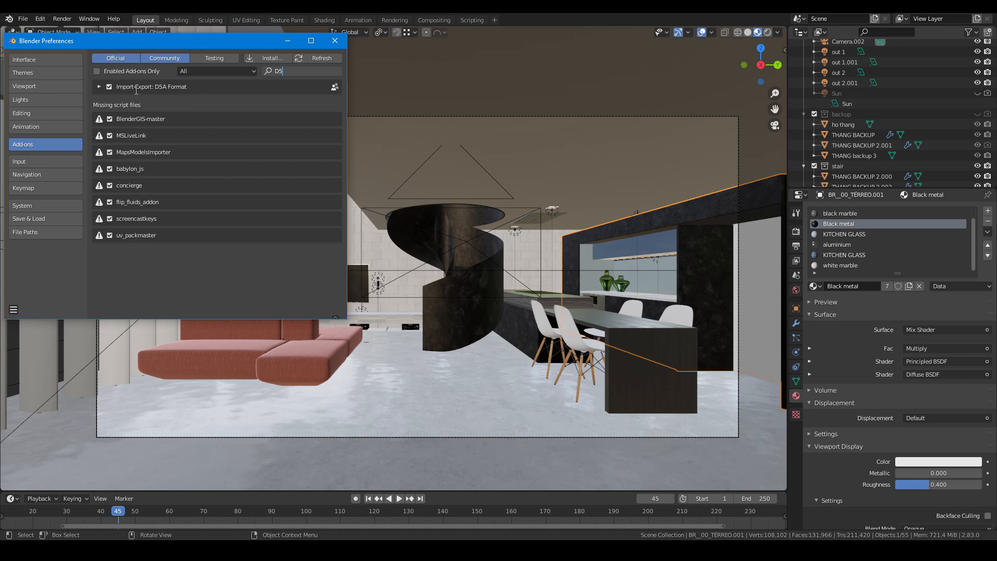
pyautogui.click(342, 44)
# - Start a D5A export of the scene with Loft Diego.d5a in the Loft Diego folder as the target file
pyautogui.click(22, 20)
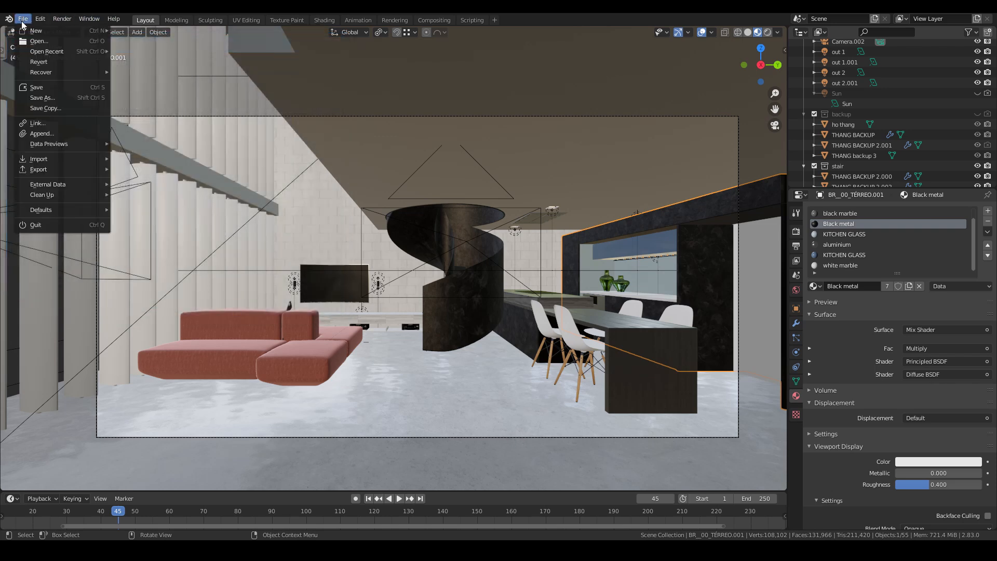
pyautogui.moveTo(47, 159)
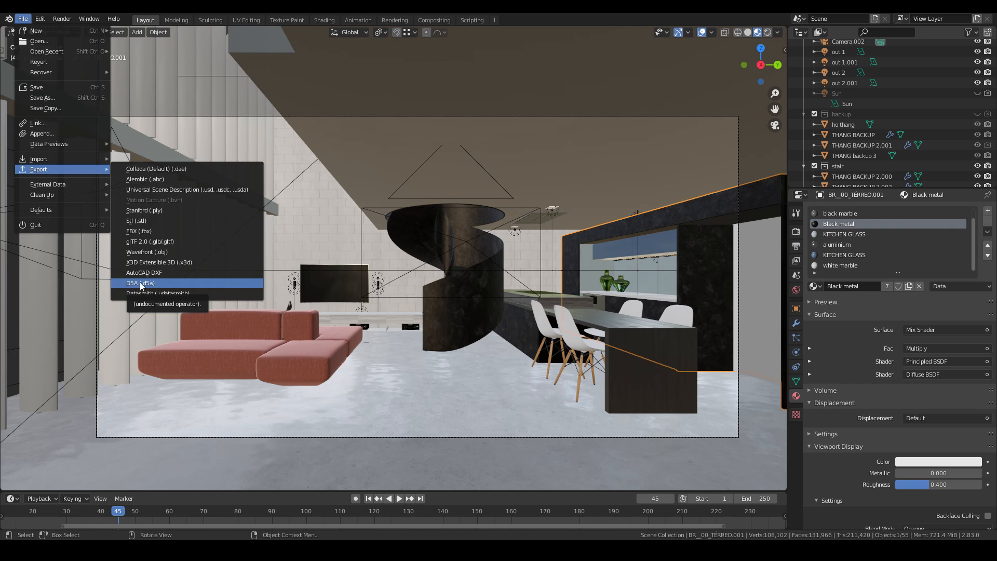
pyautogui.click(136, 284)
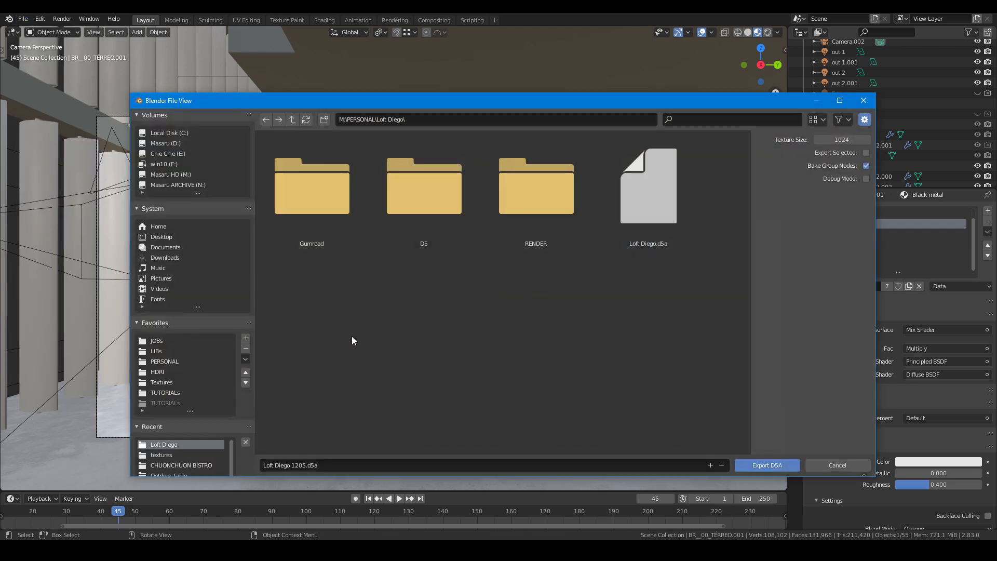
pyautogui.click(647, 236)
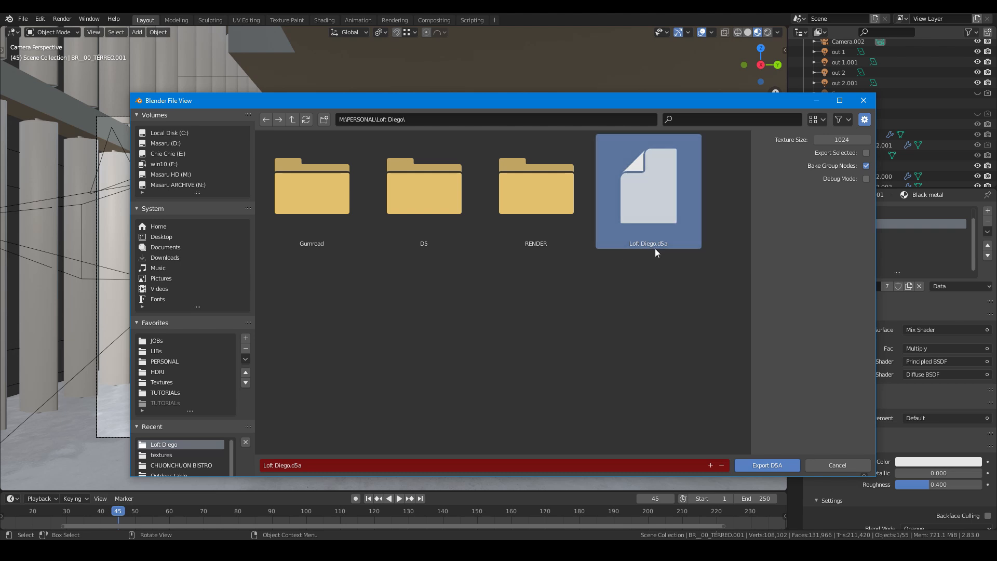
pyautogui.click(652, 283)
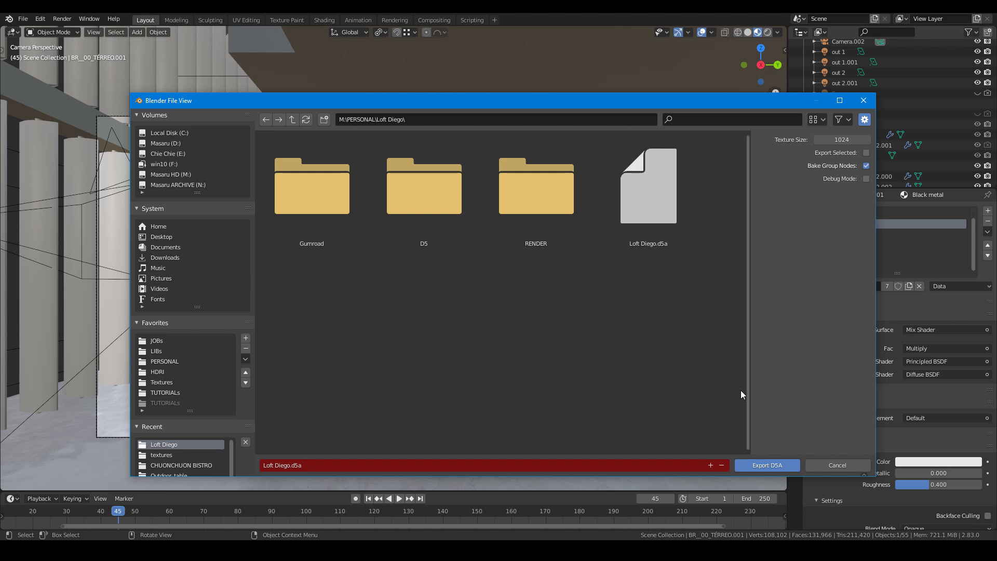
# - Set the export texture size to 2048 and export the scene over the existing Loft Diego.d5a
pyautogui.click(847, 140)
pyautogui.write('2048')
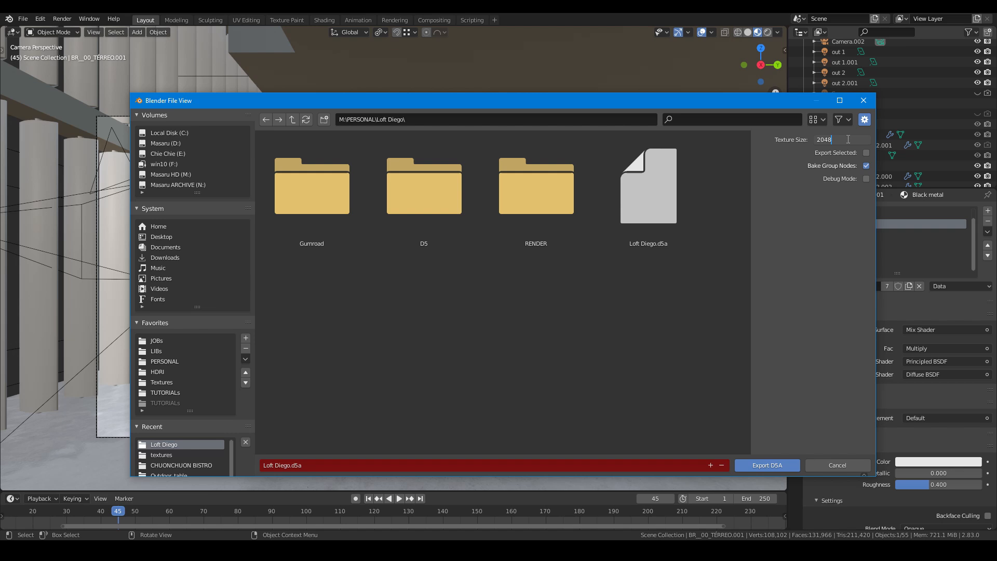
pyautogui.press('Return')
pyautogui.click(643, 234)
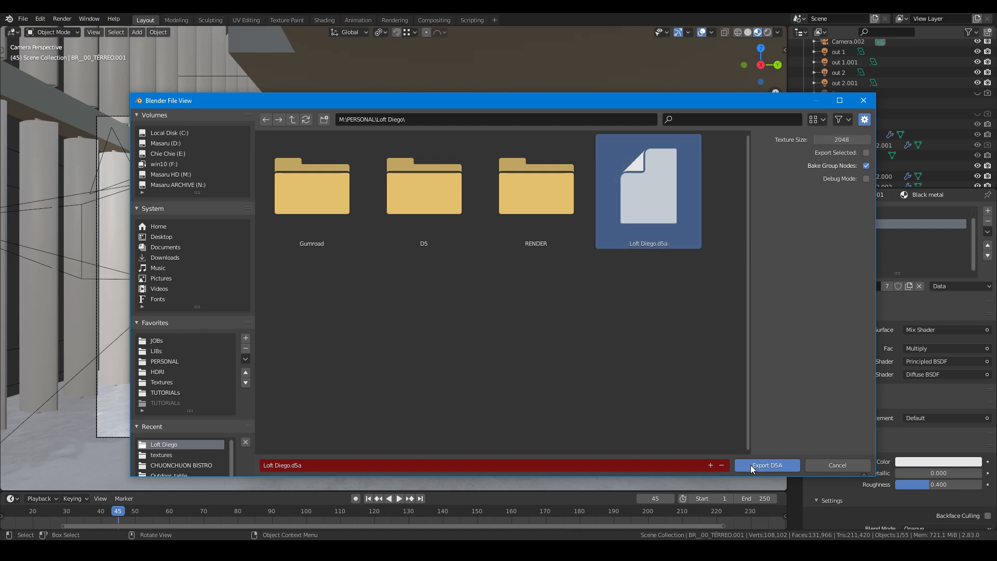
pyautogui.click(755, 466)
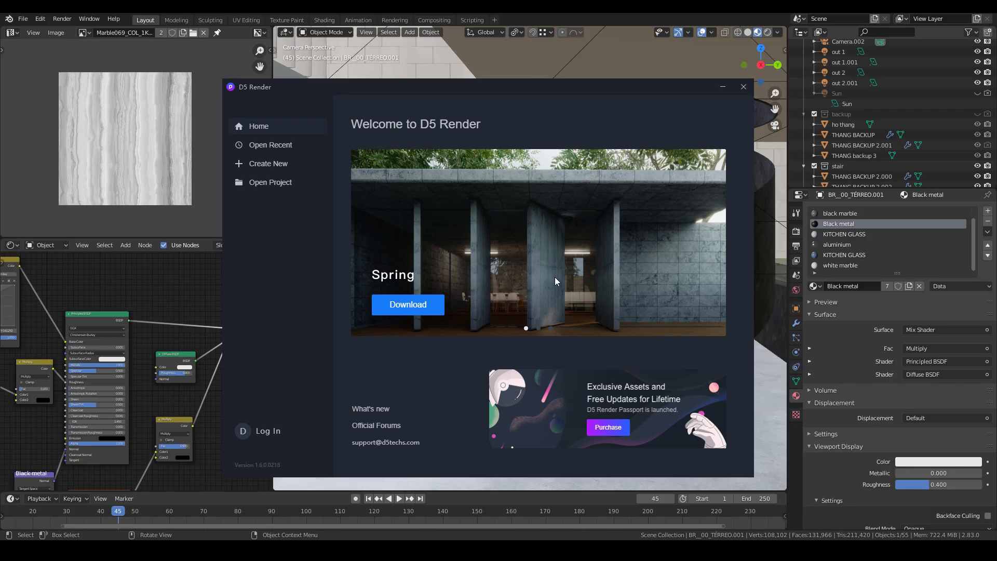
# - Switch to the browser and look through the sample renders in the D5 Render website gallery
pyautogui.click(550, 22)
pyautogui.scroll(-1, 432, 383)
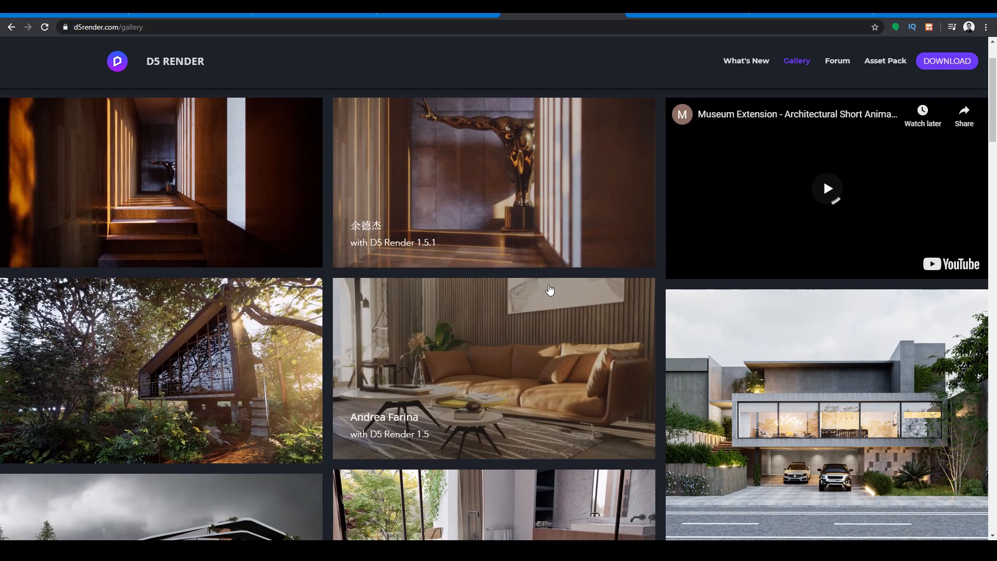
pyautogui.scroll(-2, 746, 329)
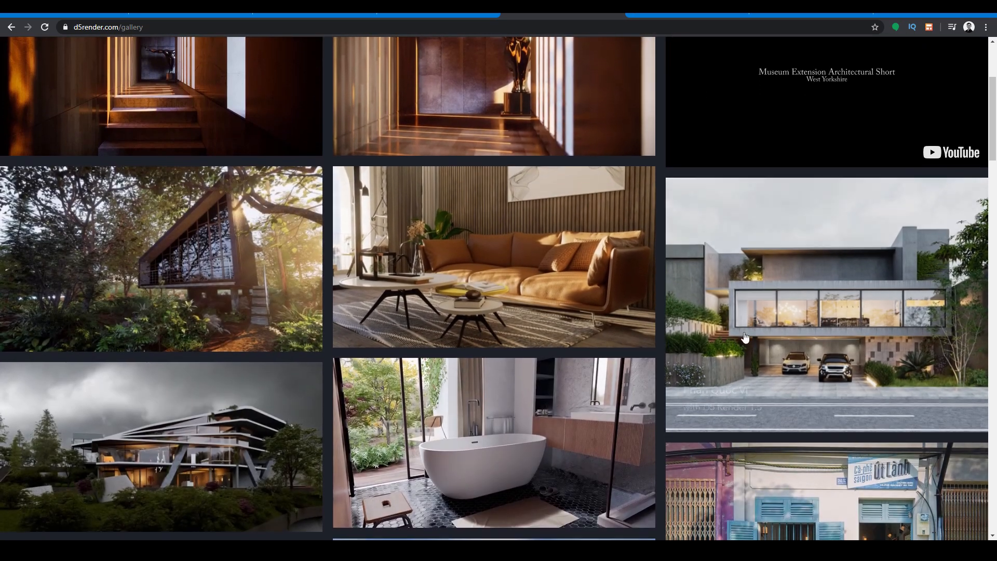
pyautogui.scroll(-3, 747, 329)
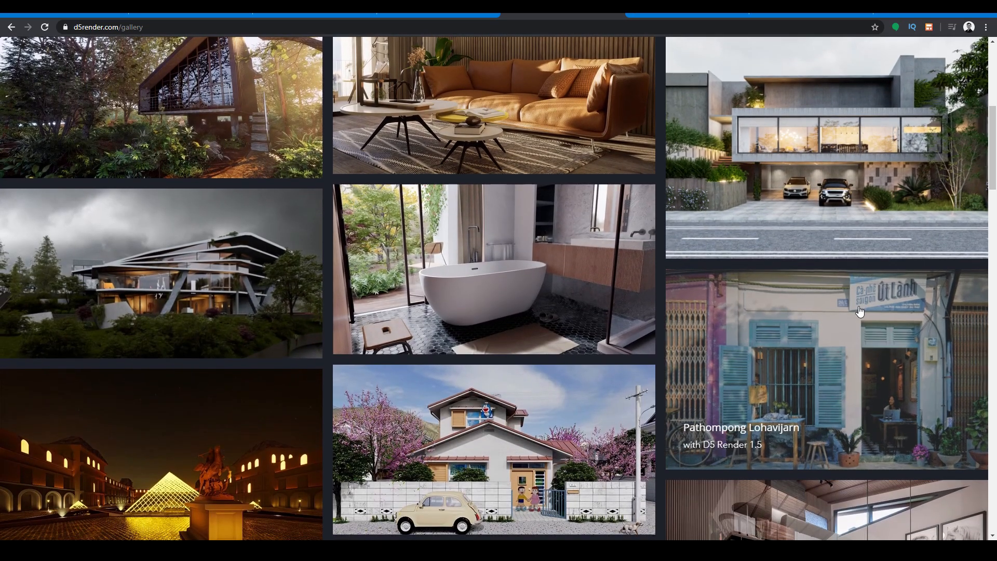
pyautogui.scroll(-2, 860, 311)
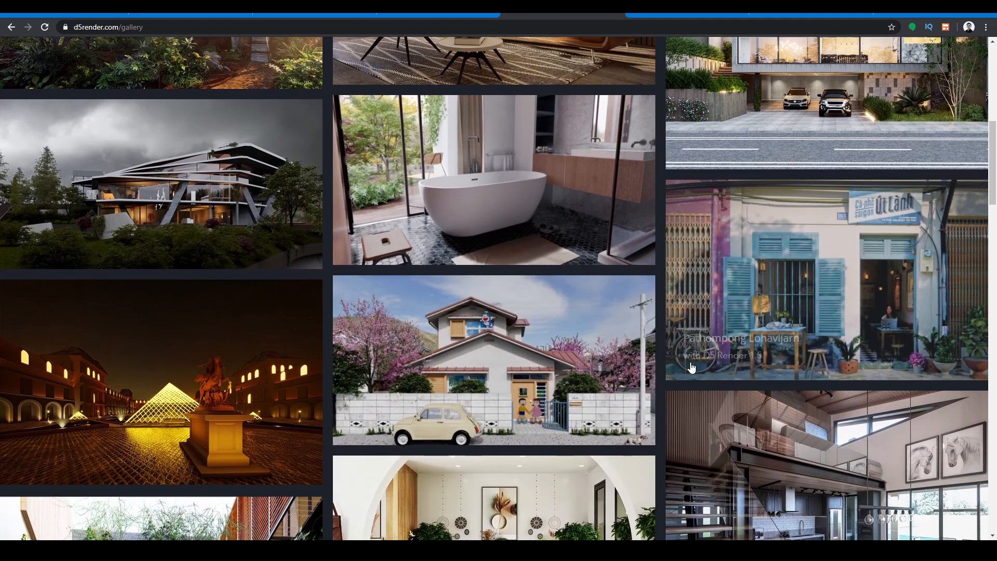
pyautogui.scroll(-3, 692, 367)
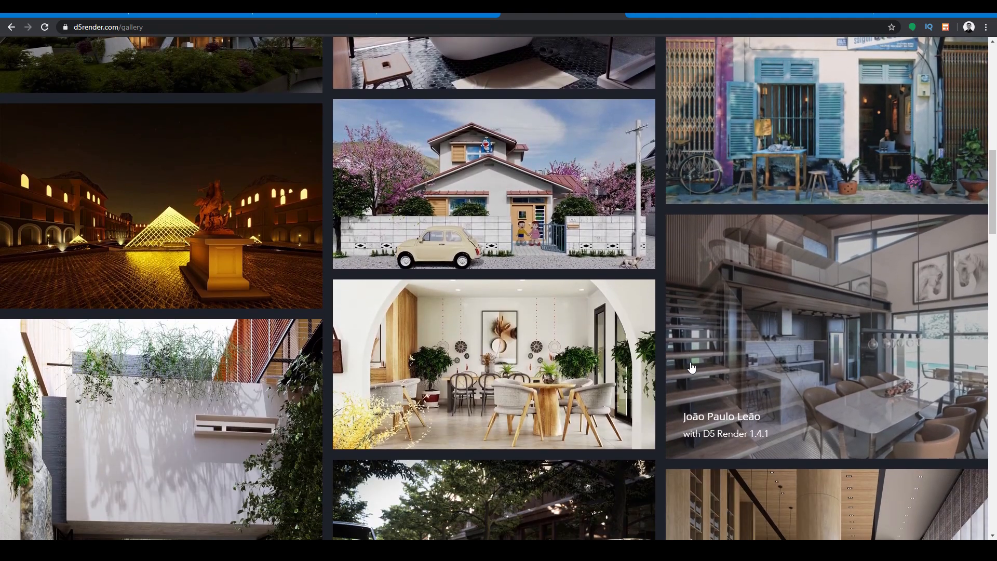
pyautogui.scroll(-3, 692, 367)
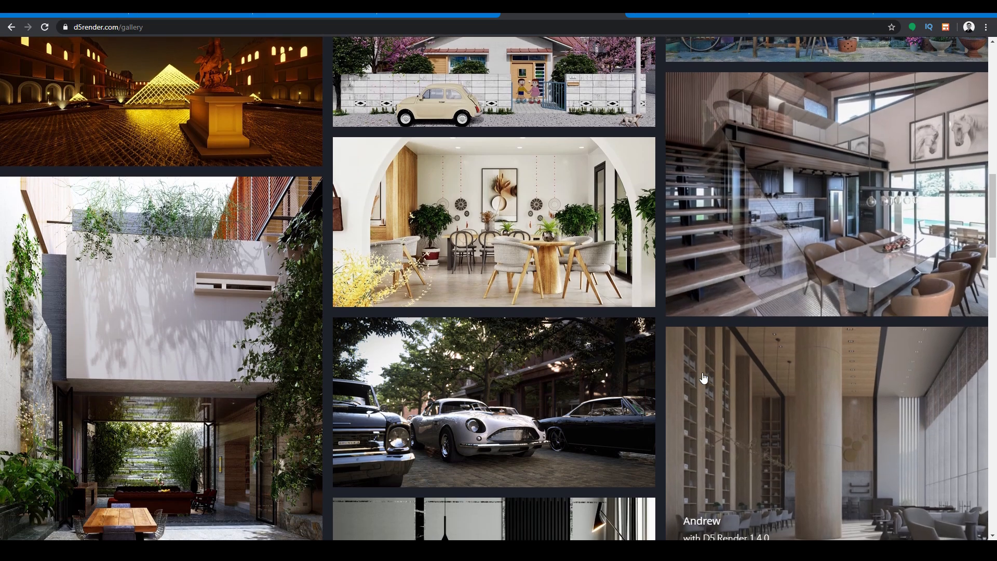
pyautogui.scroll(-3, 704, 378)
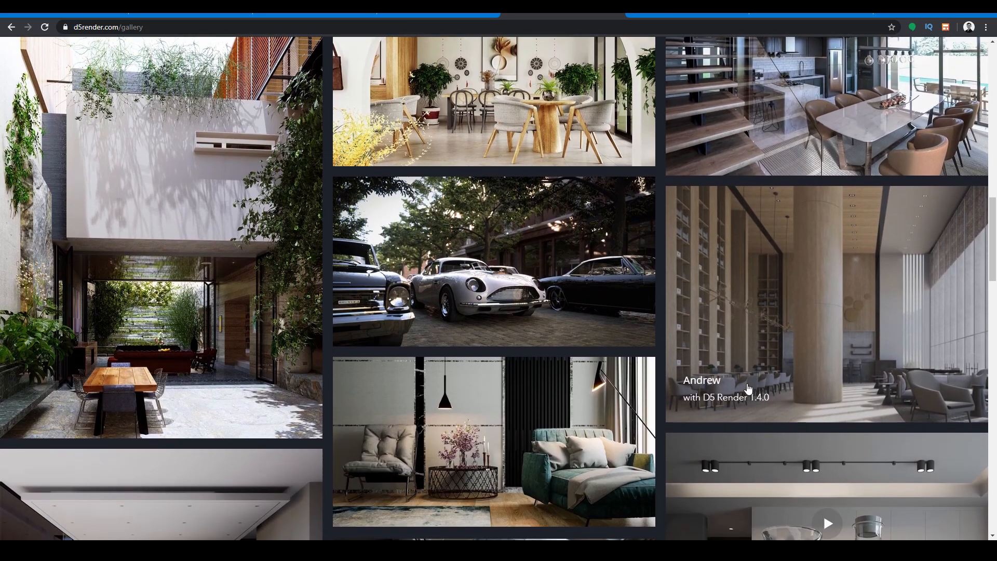
pyautogui.scroll(-3, 748, 388)
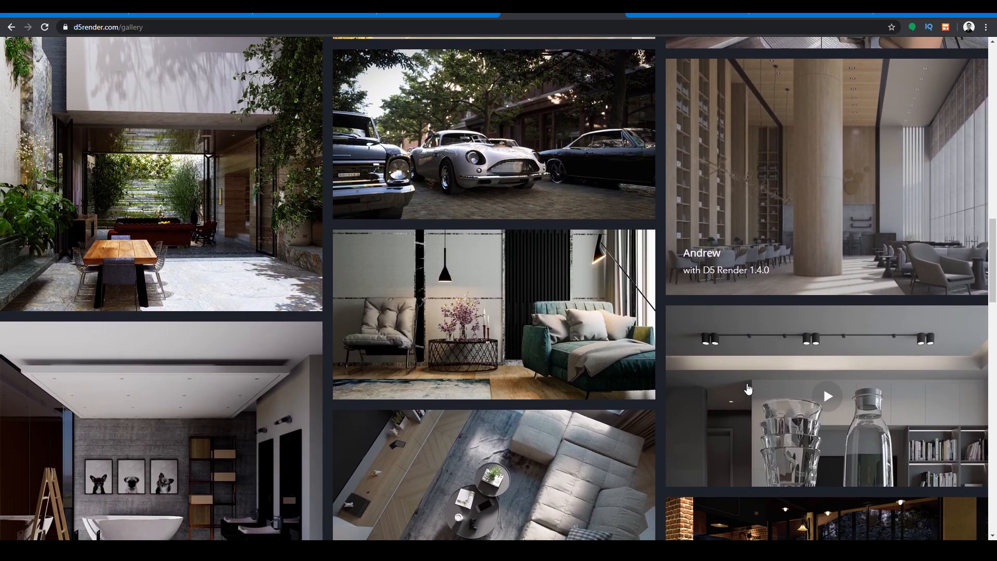
pyautogui.scroll(-3, 748, 389)
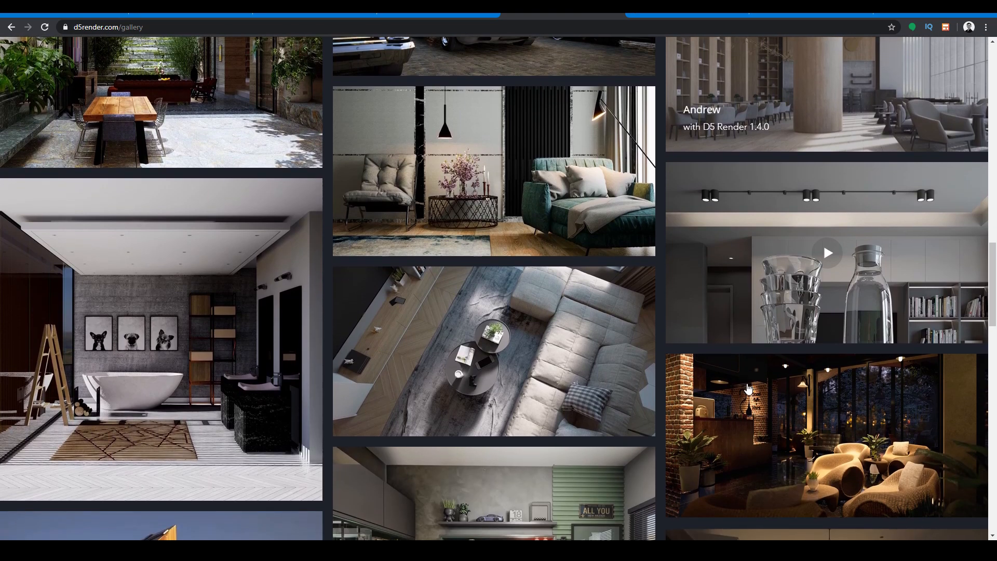
pyautogui.scroll(-3, 748, 388)
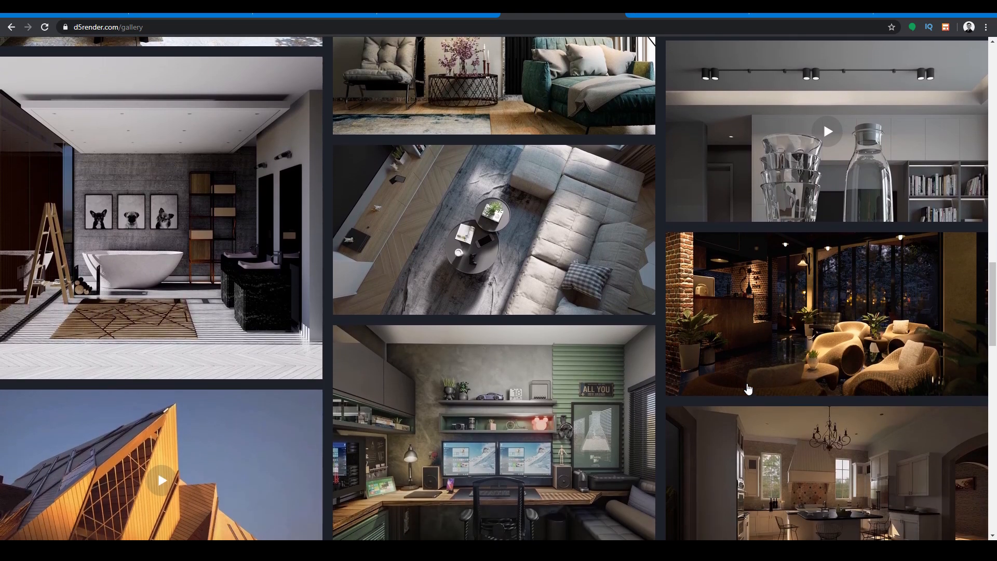
# - Look through the remaining sample renders in the gallery, then review the interior renders again from the start of the page
pyautogui.scroll(-4, 748, 389)
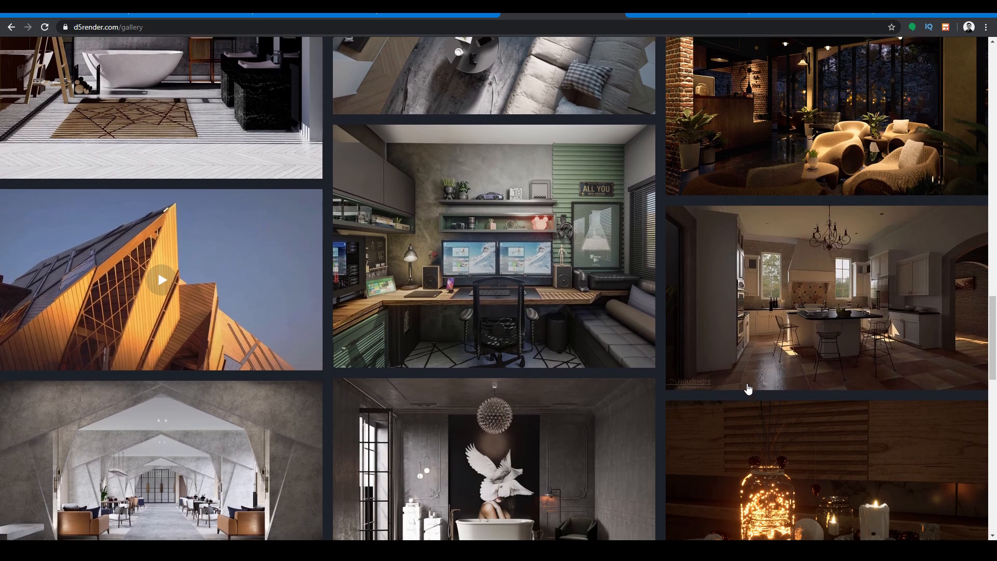
pyautogui.scroll(-3, 748, 389)
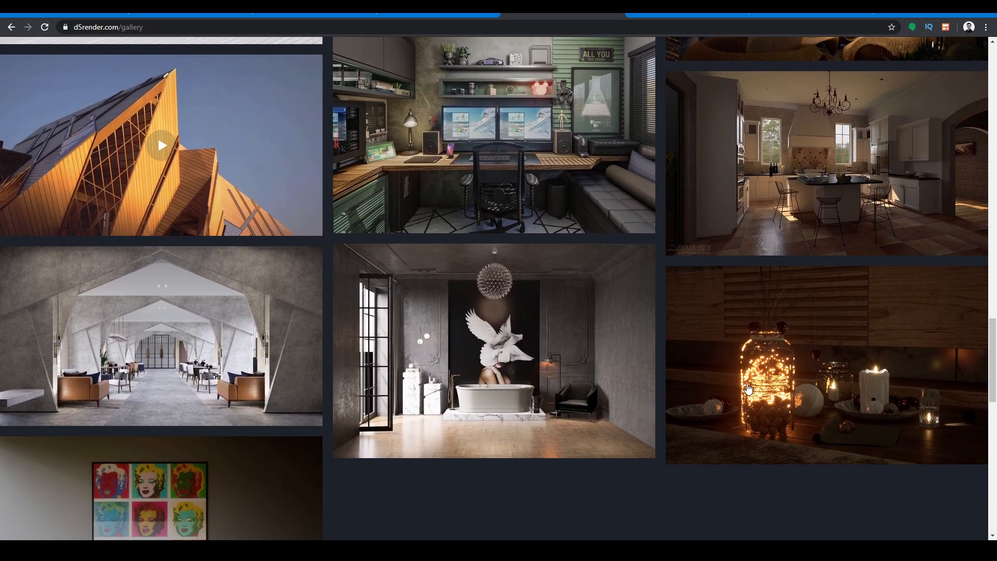
pyautogui.scroll(-5, 748, 389)
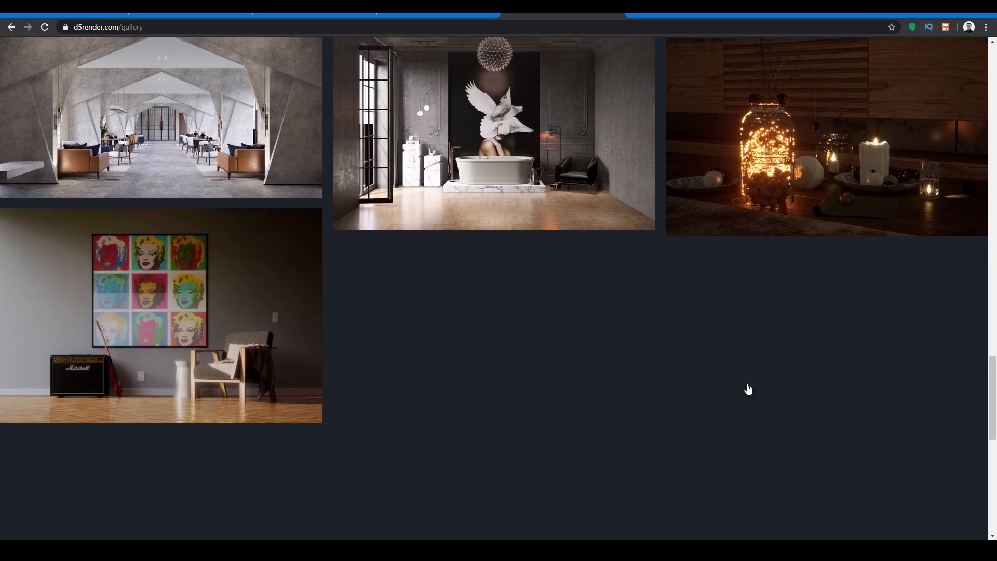
pyautogui.scroll(-5, 748, 388)
pyautogui.scroll(6, 748, 389)
pyautogui.scroll(10, 747, 388)
pyautogui.scroll(2, 748, 389)
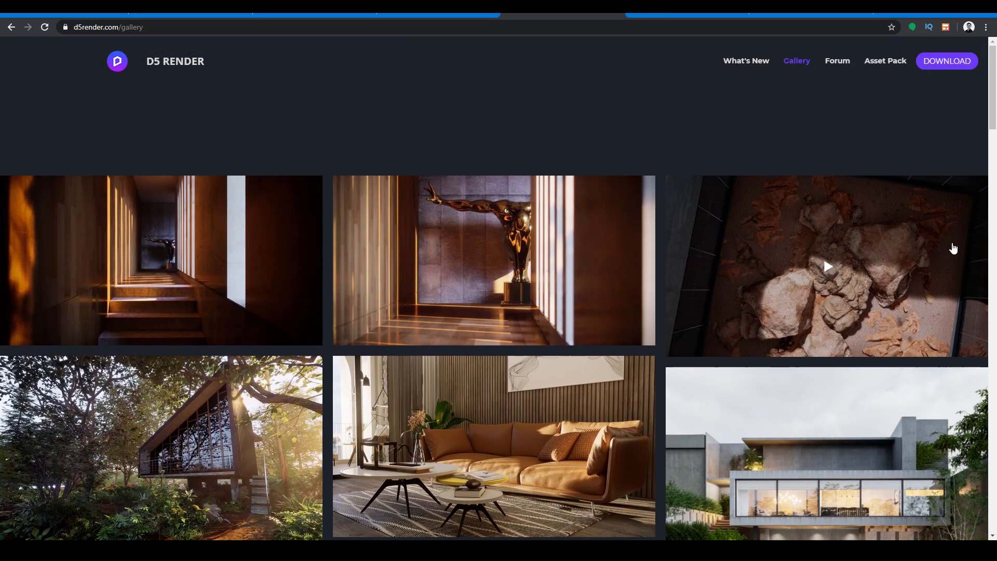
pyautogui.scroll(-10, 748, 389)
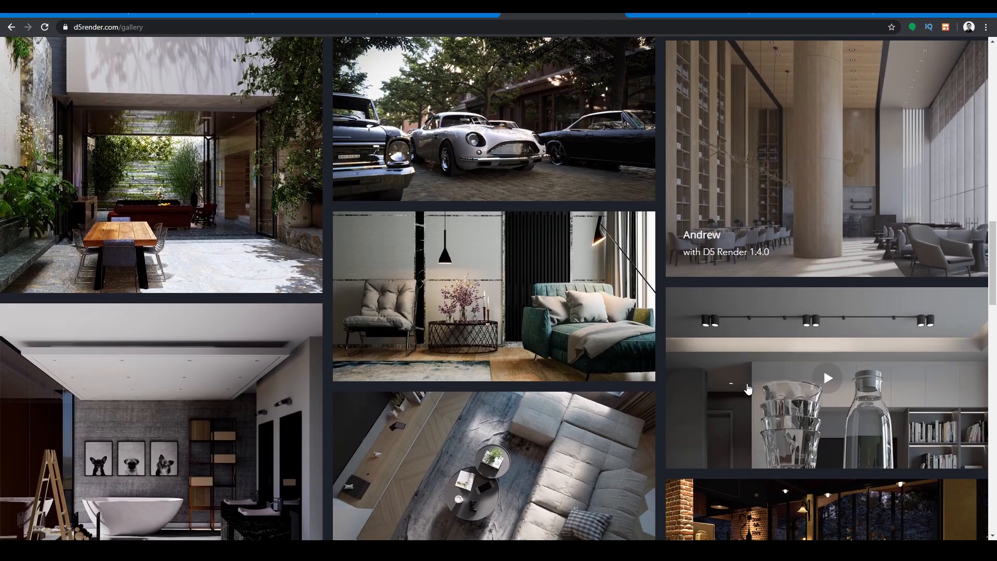
pyautogui.scroll(-3, 748, 389)
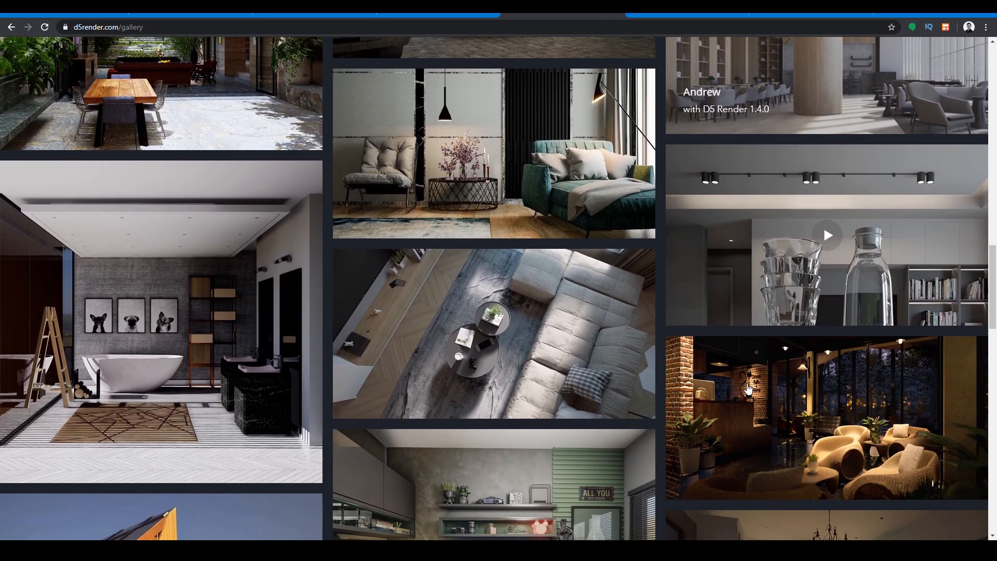
pyautogui.scroll(-3, 748, 389)
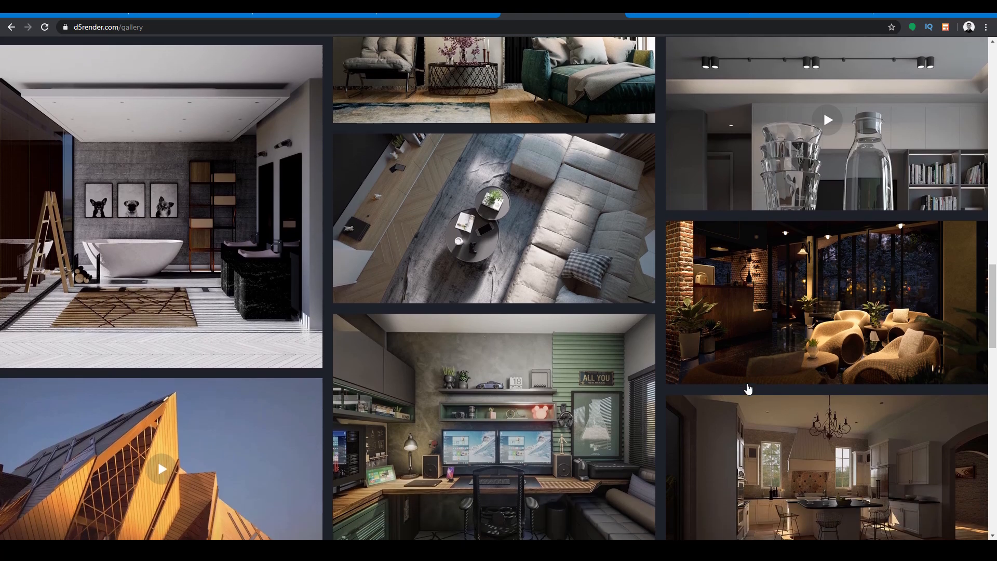
pyautogui.scroll(-3, 748, 389)
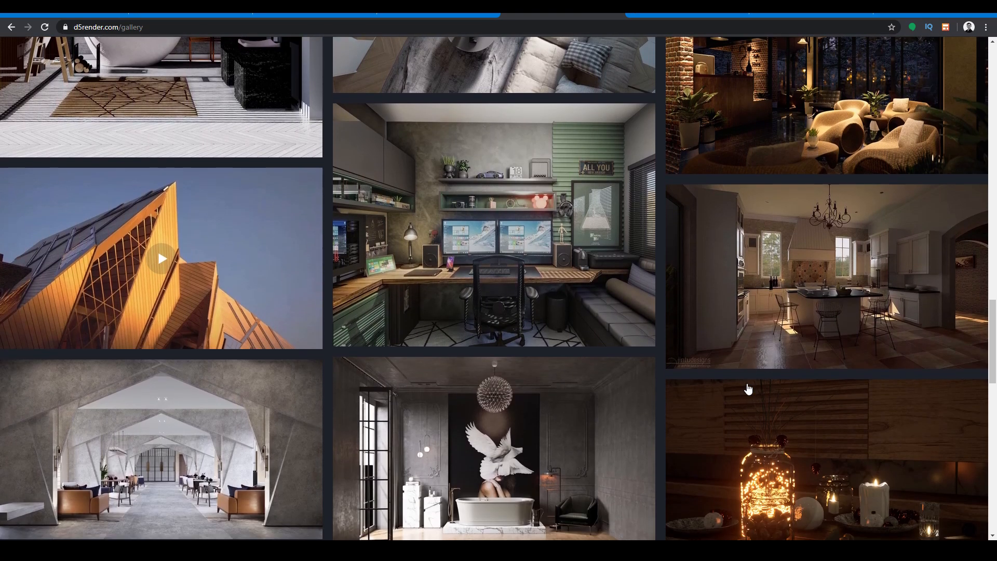
pyautogui.scroll(-2, 748, 389)
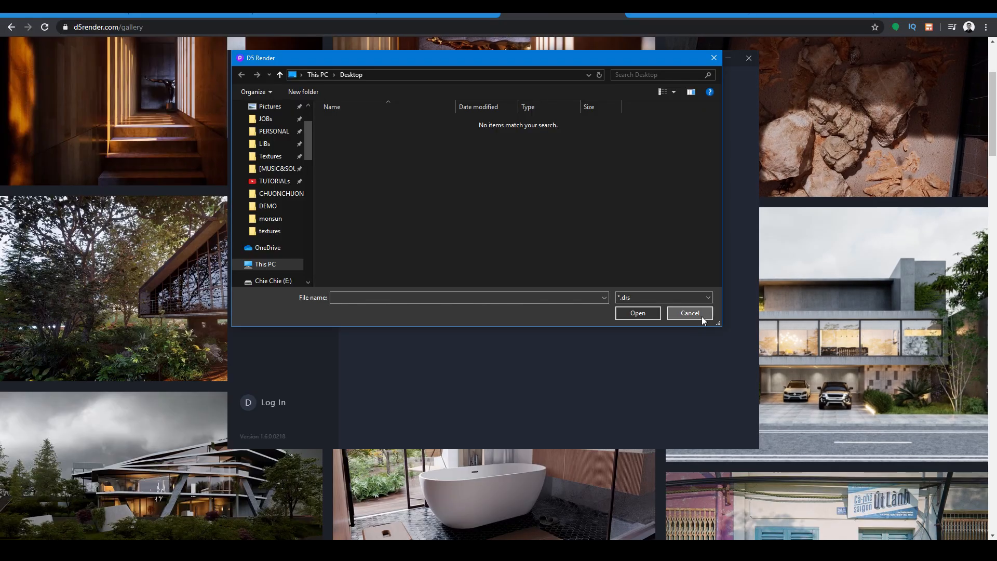
# - Switch to D5 Render, create a new project from Loft Diego.d5a in the PERSONAL > Loft Diego folder, and maximize the project window
pyautogui.click(690, 313)
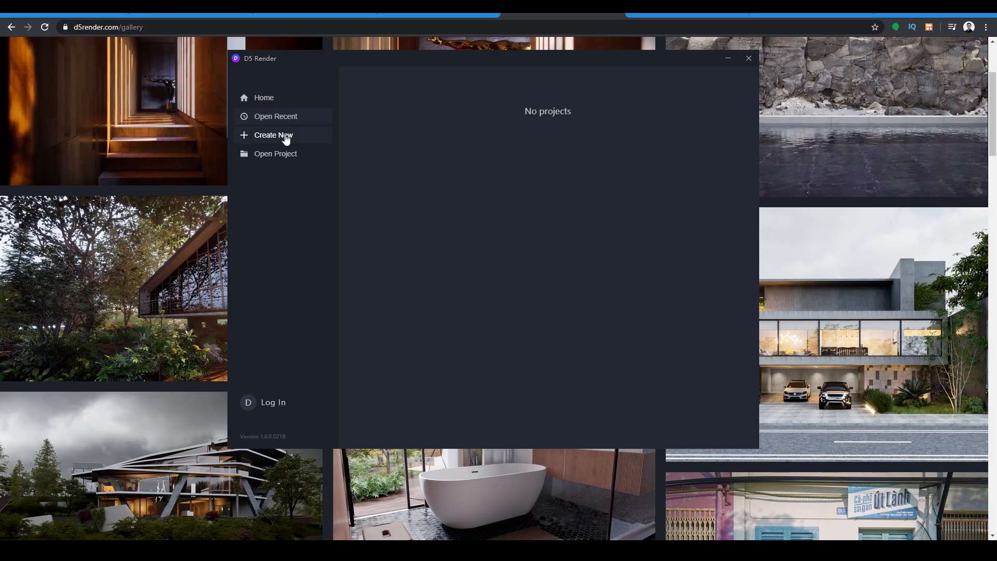
pyautogui.click(283, 133)
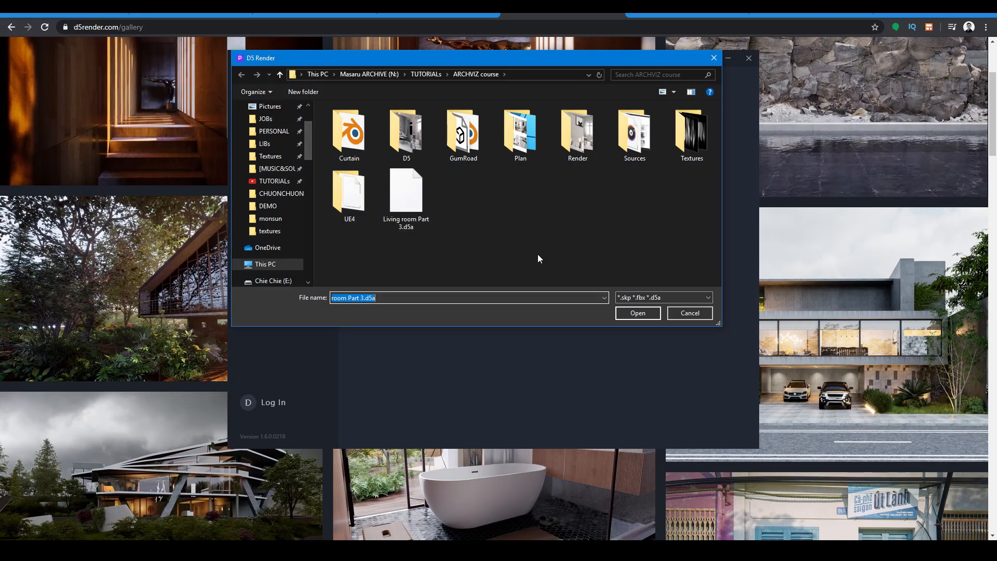
pyautogui.click(425, 262)
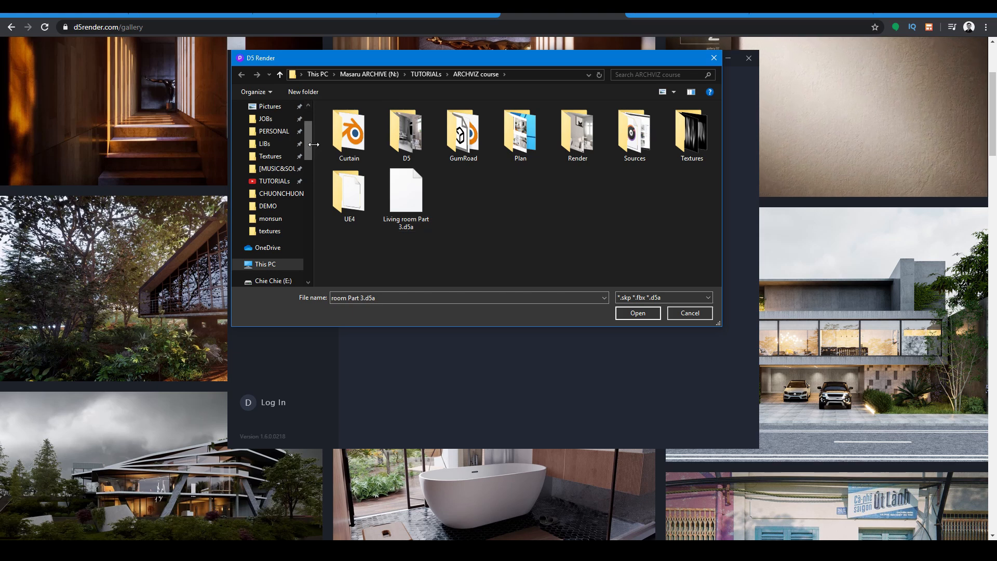
pyautogui.scroll(-1, 311, 151)
pyautogui.scroll(2, 291, 167)
pyautogui.click(274, 156)
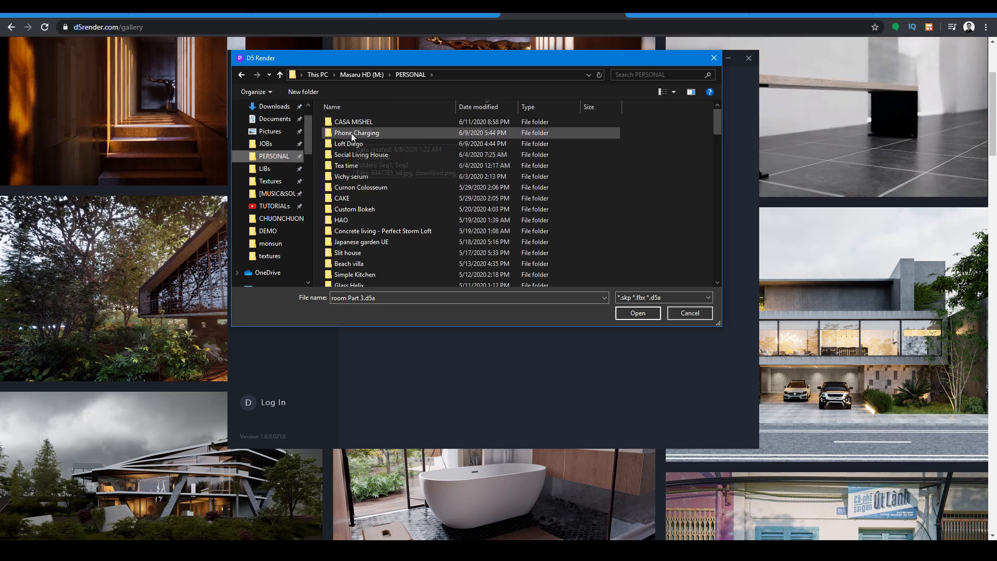
pyautogui.doubleClick(345, 148)
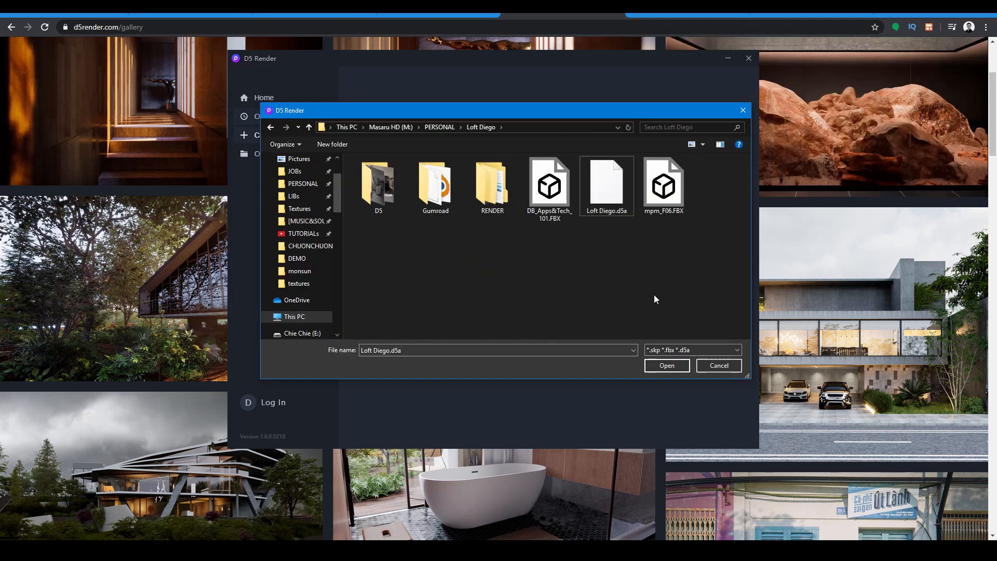
pyautogui.click(603, 190)
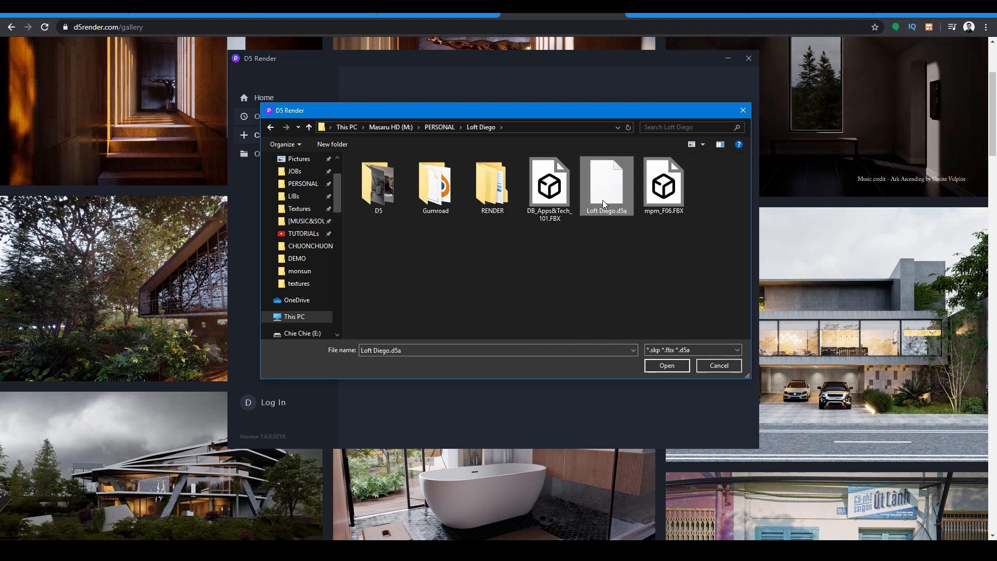
pyautogui.click(668, 367)
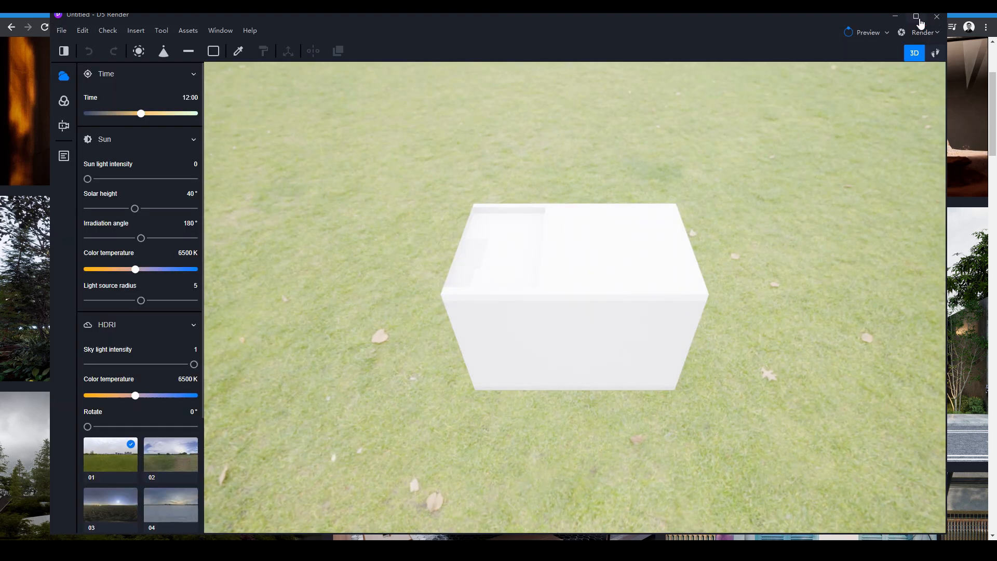
pyautogui.click(916, 16)
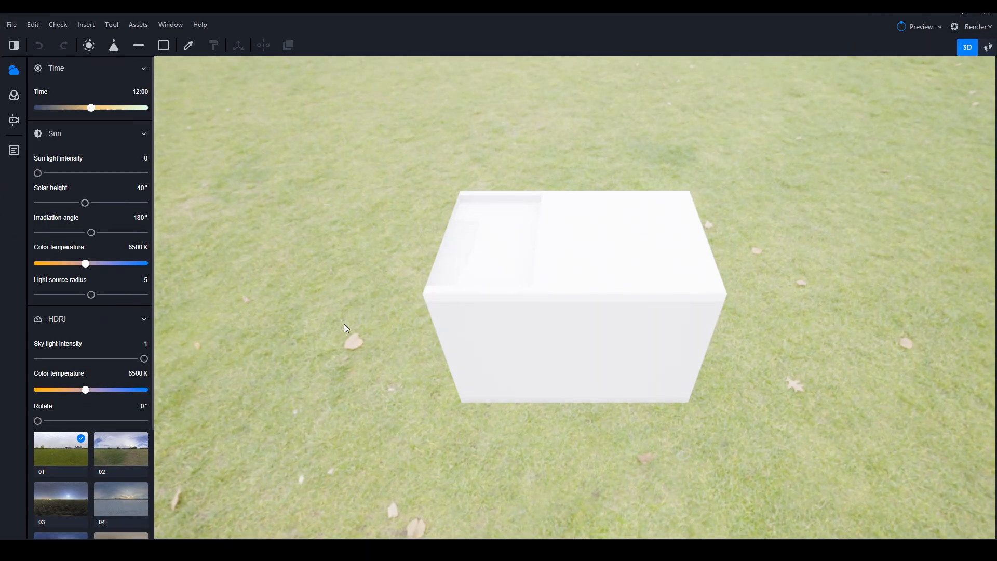
# - Examine the imported loft's exterior from its slatted front side, and try hiding and showing the settings sidebar
pyautogui.moveTo(519, 336); pyautogui.dragTo(760, 359, button='middle')
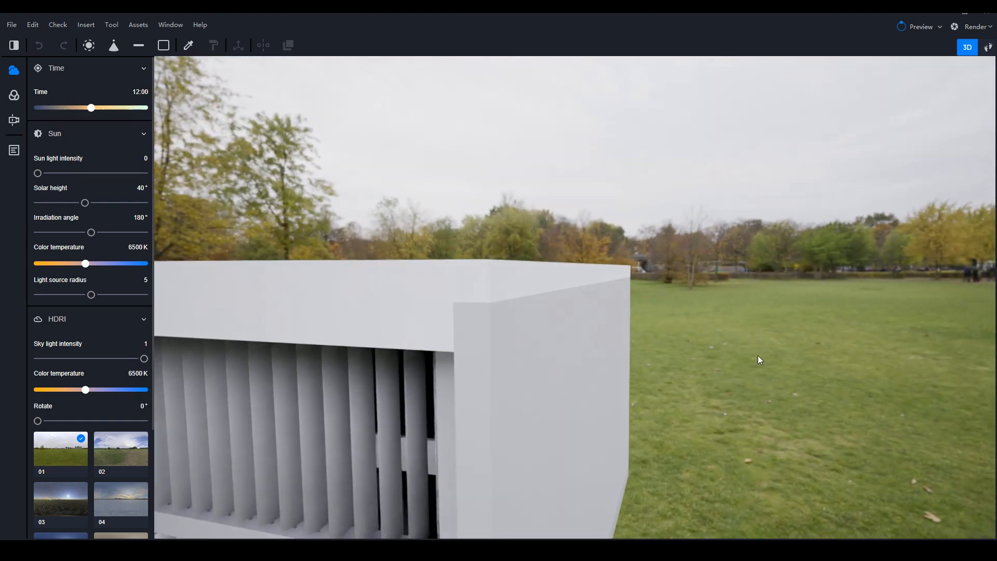
pyautogui.scroll(-10, 574, 360)
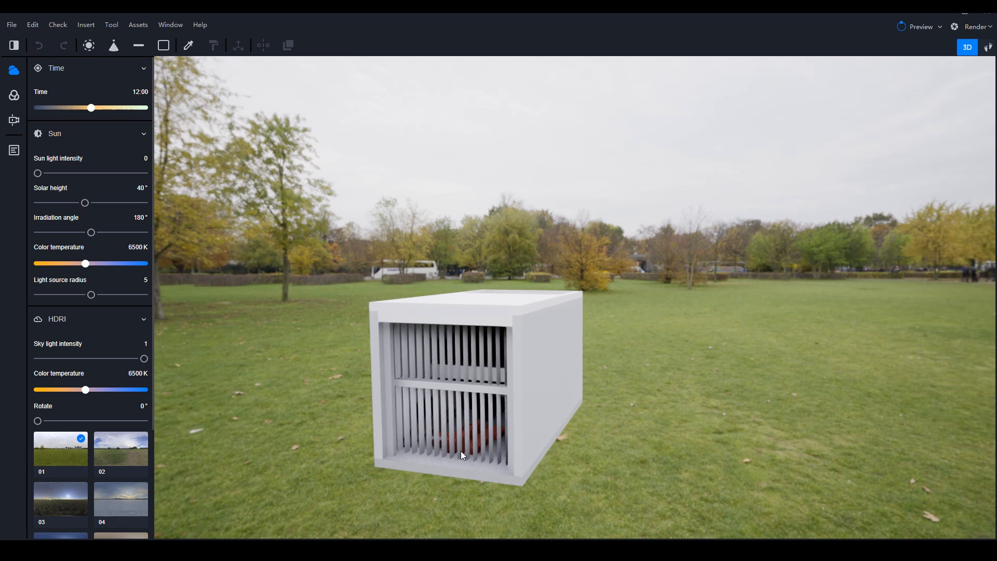
pyautogui.scroll(2, 457, 451)
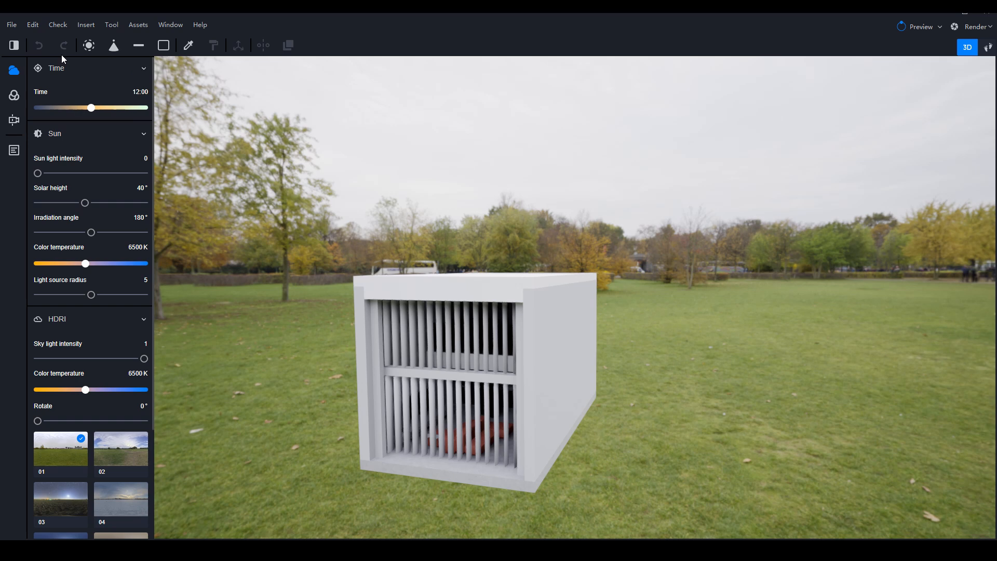
pyautogui.click(14, 45)
pyautogui.click(14, 45)
pyautogui.click(14, 45)
pyautogui.click(14, 47)
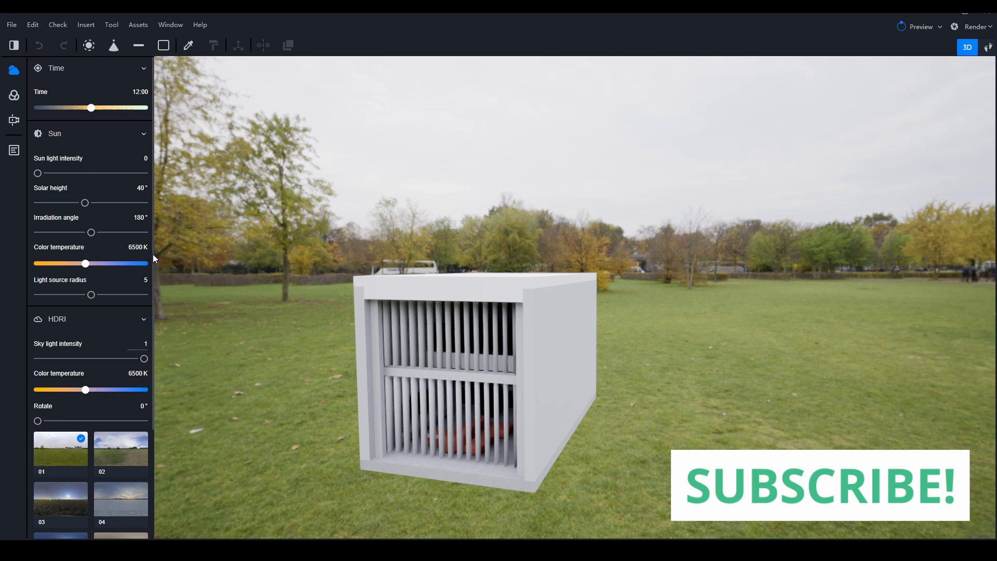
# - Review the color adjustment and camera settings, try the Two-Point Perspectives view mode, and return to Perspective
pyautogui.click(14, 95)
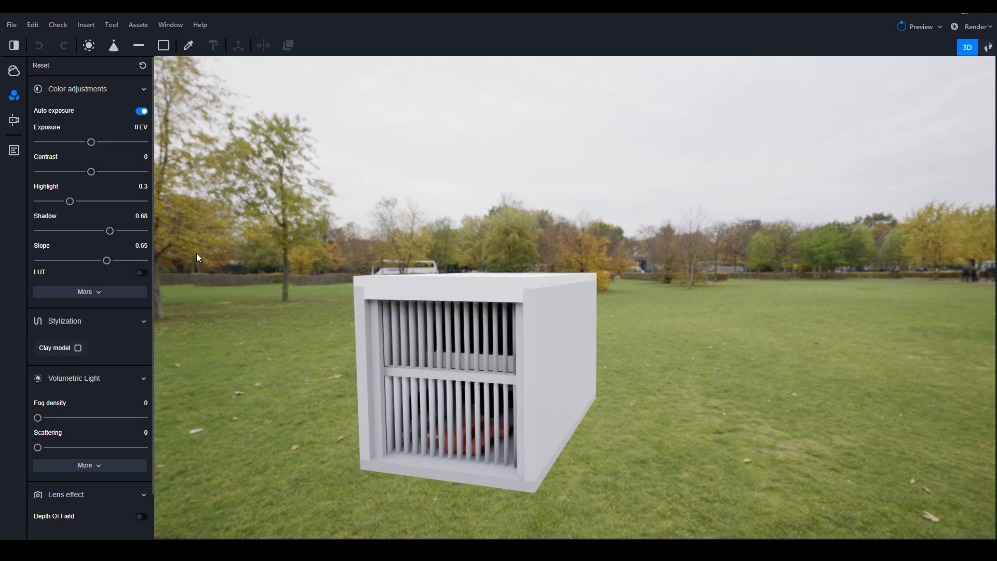
pyautogui.click(12, 121)
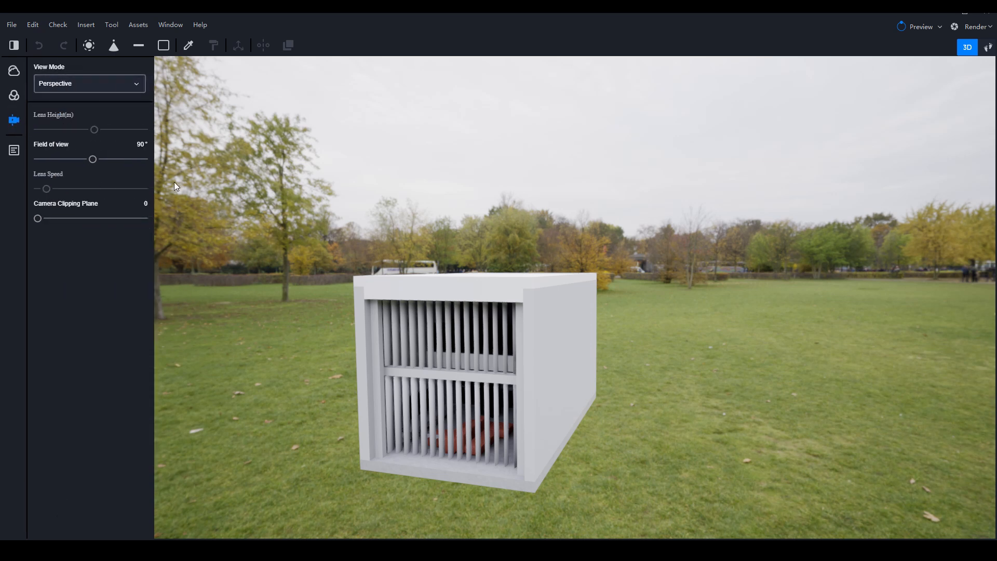
pyautogui.click(63, 88)
pyautogui.click(73, 101)
pyautogui.click(78, 91)
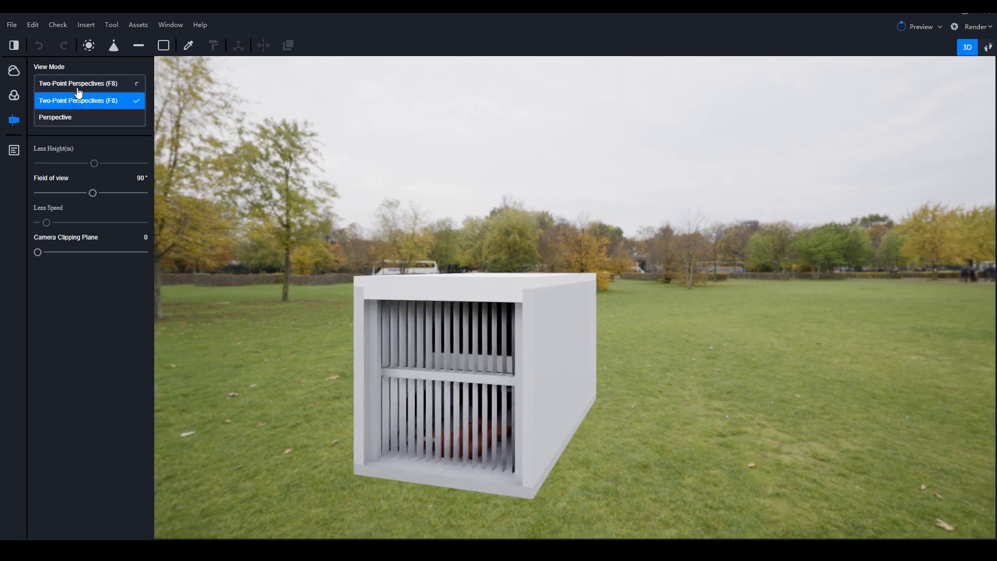
pyautogui.click(71, 117)
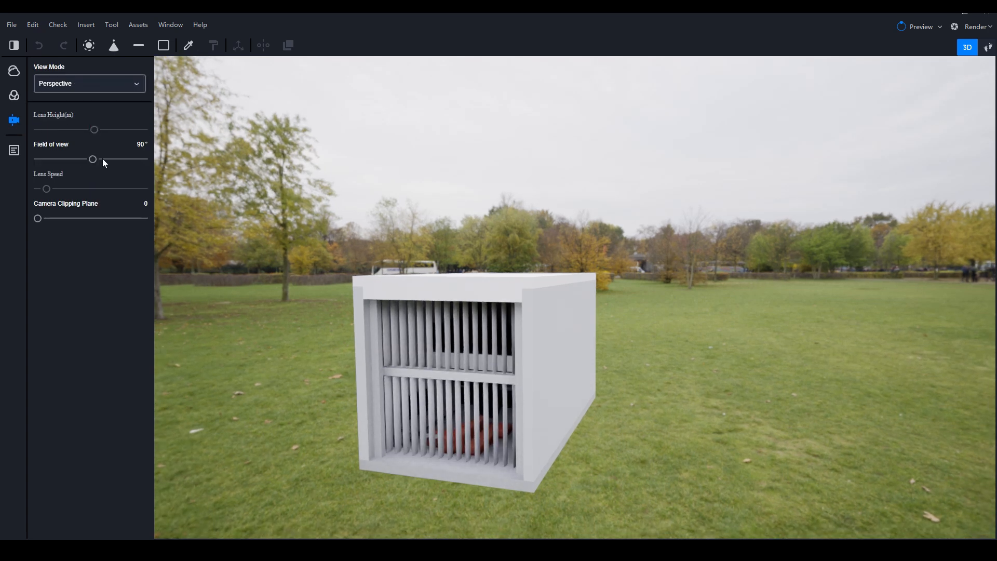
# - Select Loft Diego.d5a in the scene's object list and set the preview quality to Realtime
pyautogui.click(14, 155)
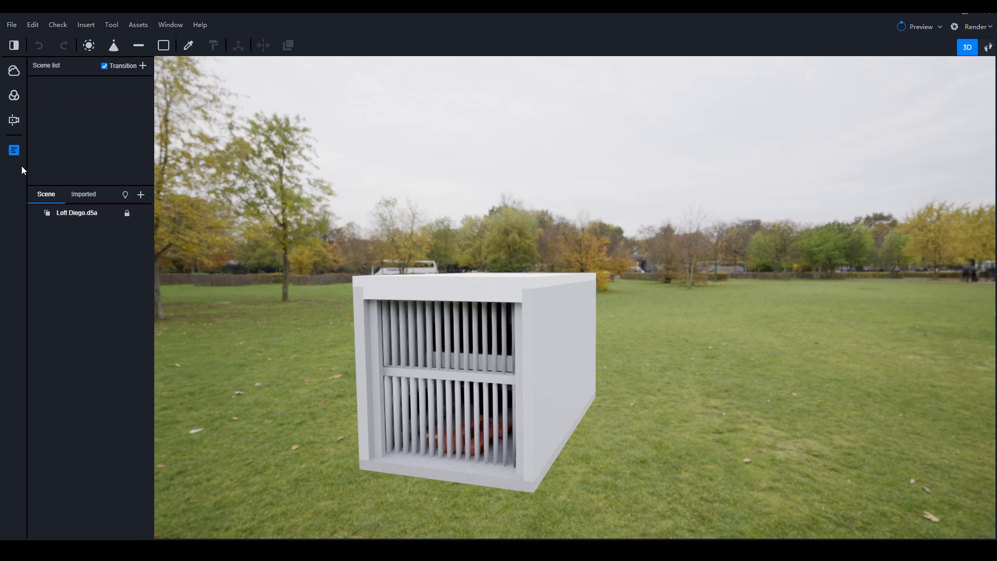
pyautogui.click(97, 214)
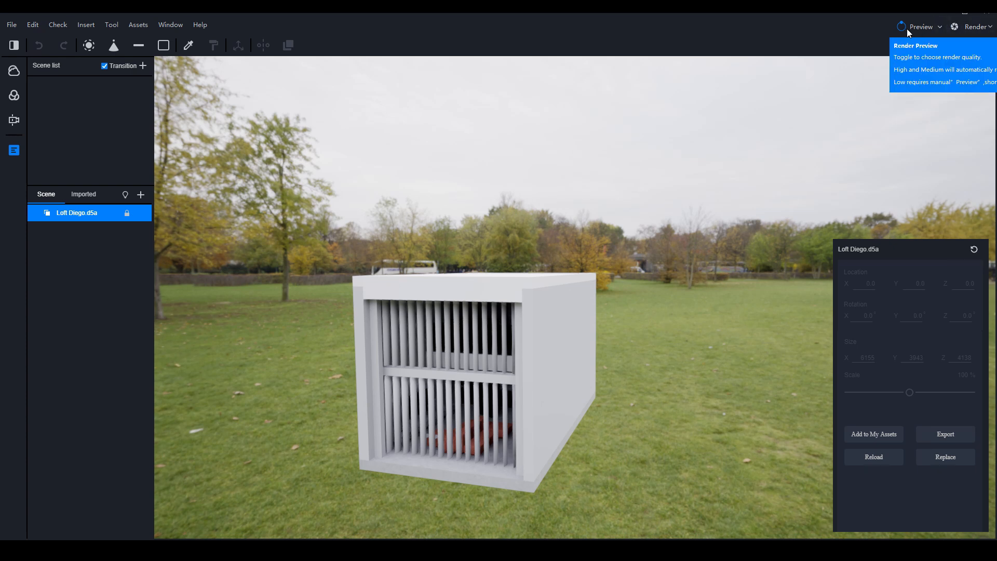
pyautogui.click(938, 28)
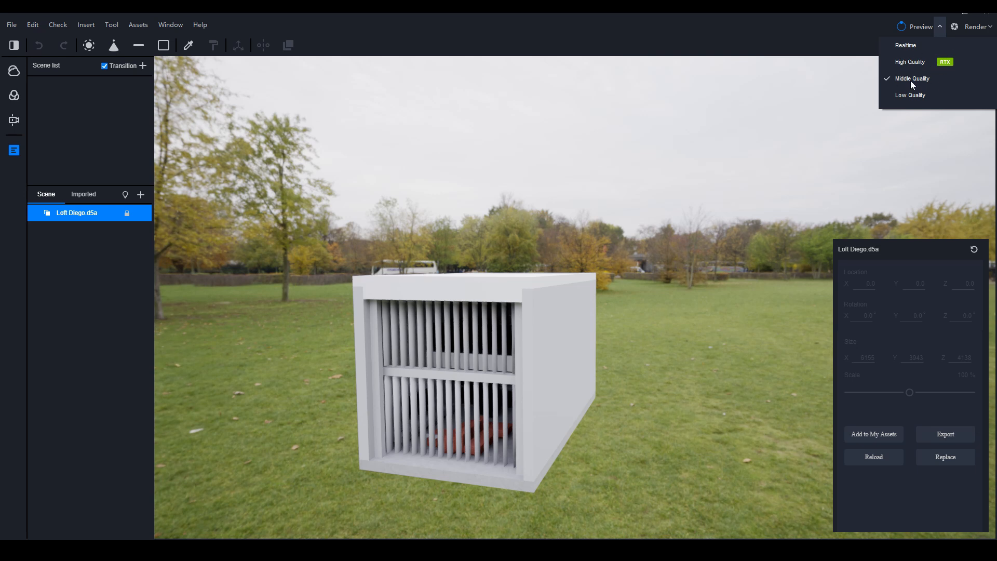
pyautogui.click(910, 96)
pyautogui.click(906, 45)
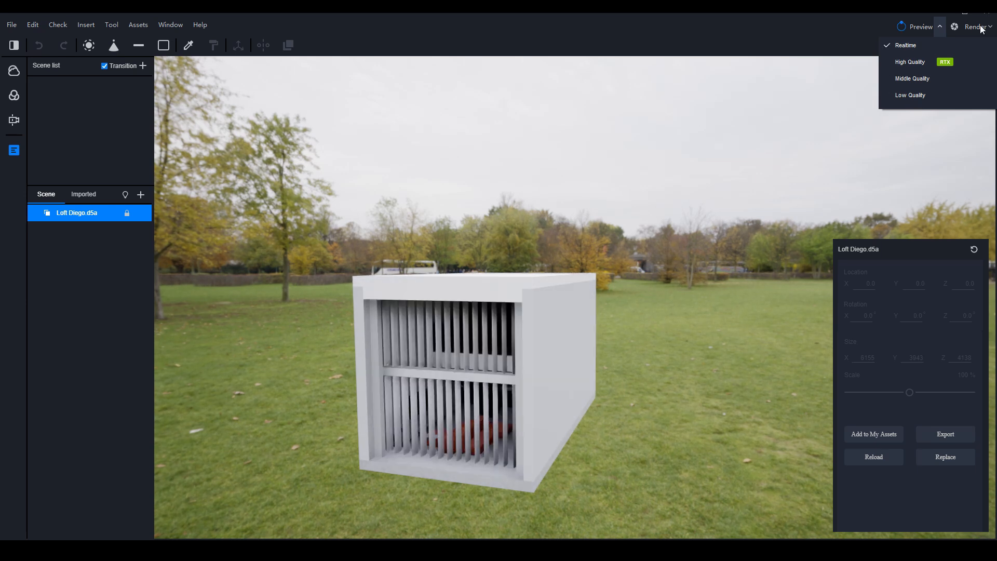
# - Check the available render output types, and move the view through the wall into the loft's dining area
pyautogui.click(992, 27)
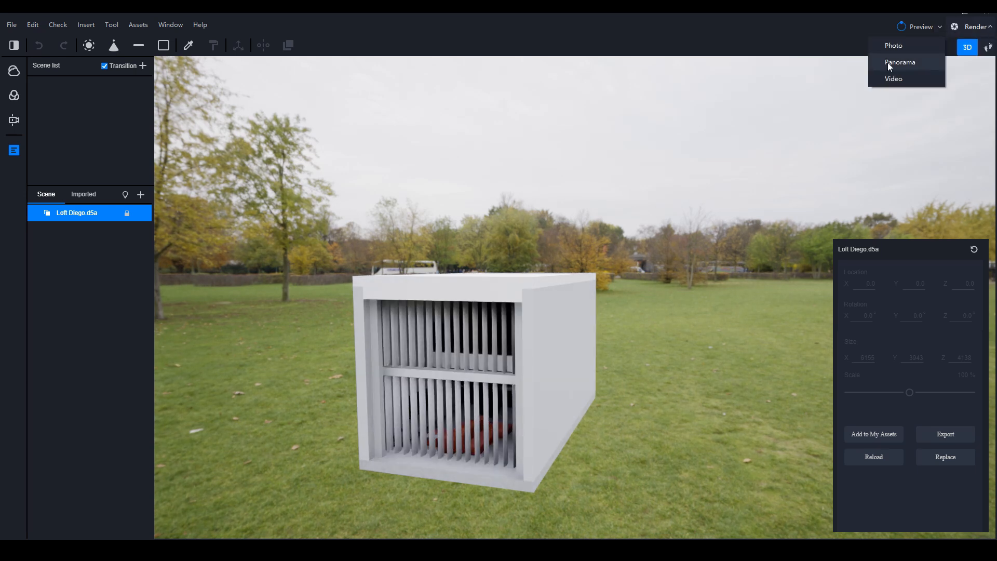
pyautogui.click(900, 83)
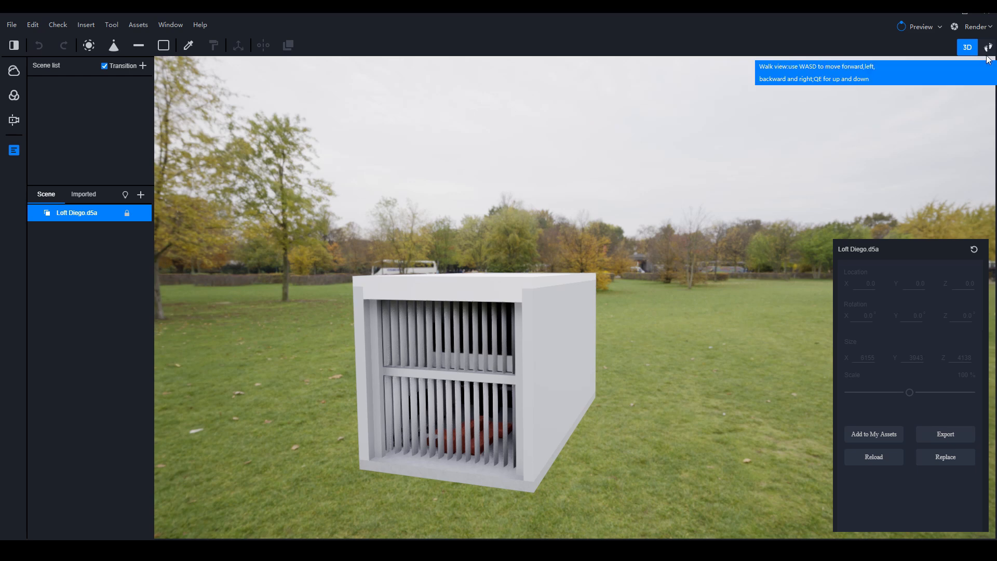
pyautogui.moveTo(537, 321); pyautogui.dragTo(294, 398, button='right')
pyautogui.moveTo(590, 385); pyautogui.dragTo(454, 405, button='right')
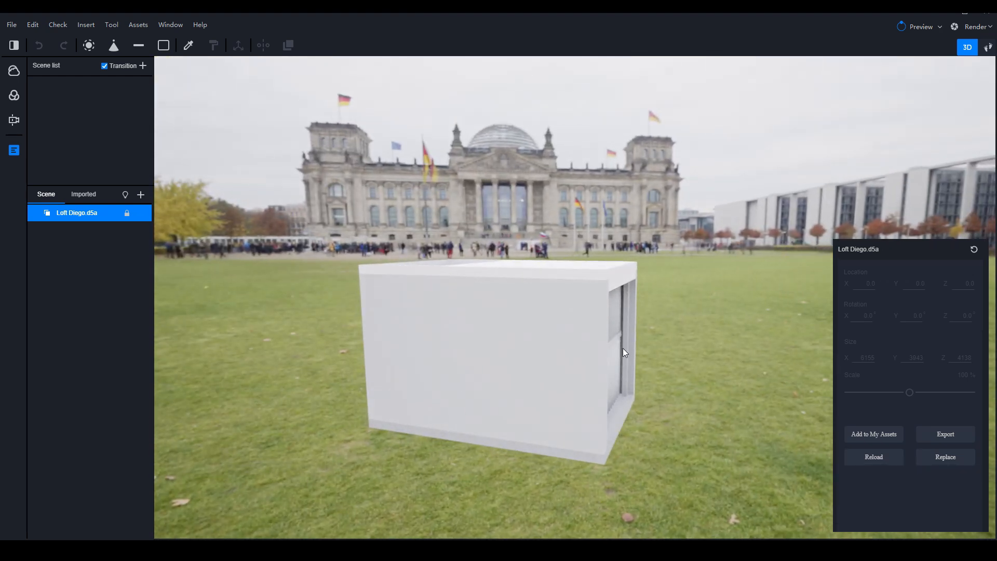
pyautogui.scroll(10, 624, 342)
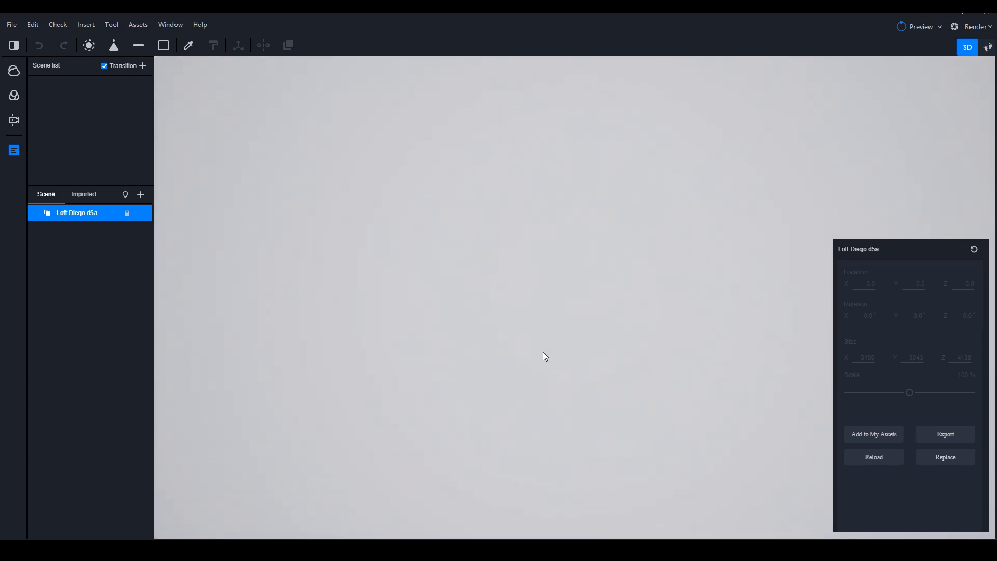
pyautogui.scroll(5, 543, 359)
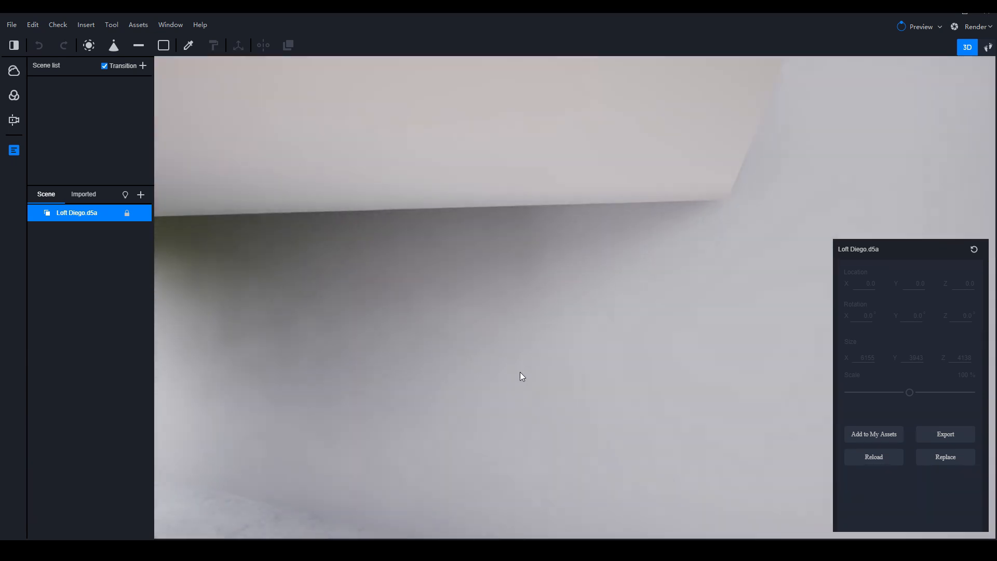
pyautogui.scroll(3, 581, 363)
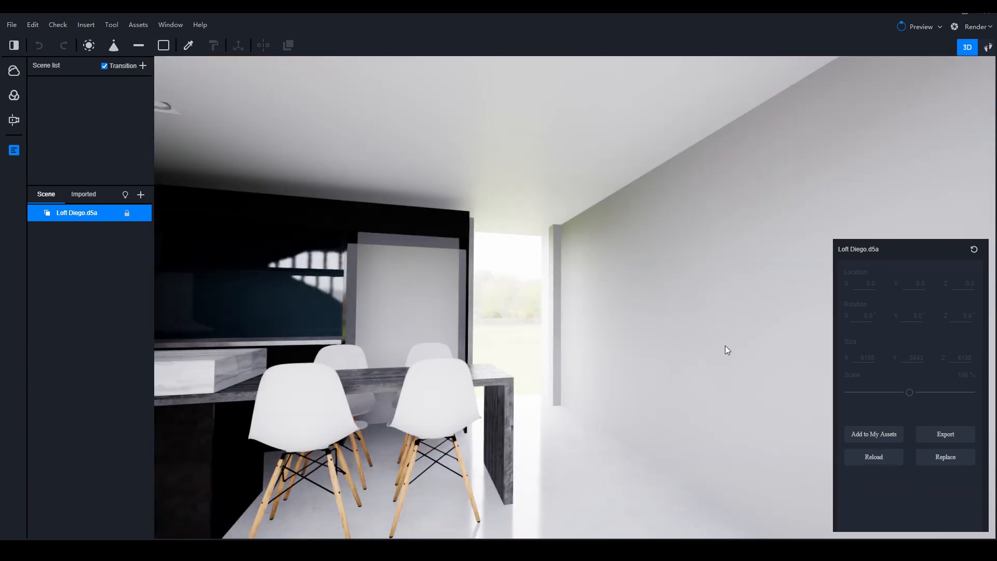
# - Switch to walk navigation and move from the dining area to the black curved staircase
pyautogui.click(987, 47)
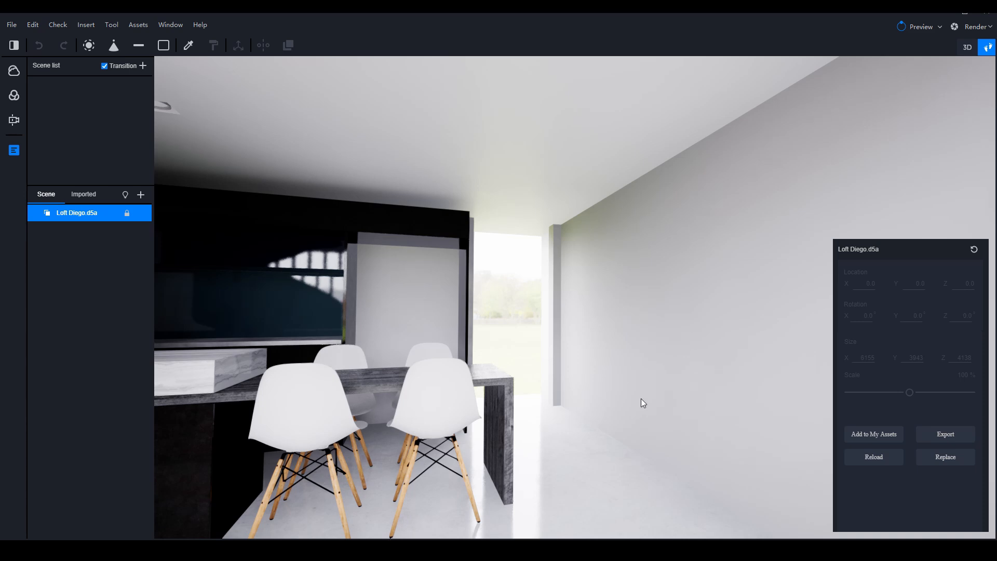
pyautogui.press('d')
pyautogui.press('w')
pyautogui.press('a')
pyautogui.press('s')
pyautogui.moveTo(522, 410); pyautogui.dragTo(926, 368, button='right')
pyautogui.moveTo(483, 363); pyautogui.dragTo(604, 332, button='right')
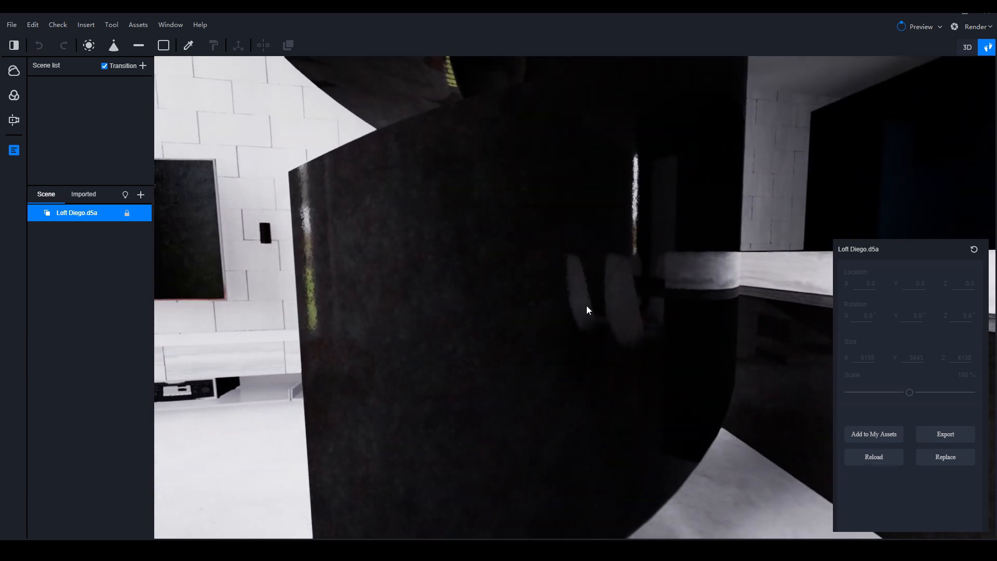
# - Move back into the living area and frame the orange sofa with the TV wall behind it
pyautogui.click(515, 297)
pyautogui.scroll(-5, 544, 293)
pyautogui.moveTo(455, 250); pyautogui.dragTo(548, 222, button='right')
pyautogui.click(543, 262)
pyautogui.moveTo(543, 263); pyautogui.dragTo(846, 296, button='right')
pyautogui.moveTo(399, 222); pyautogui.dragTo(447, 201, button='right')
pyautogui.moveTo(598, 287); pyautogui.dragTo(507, 369, button='right')
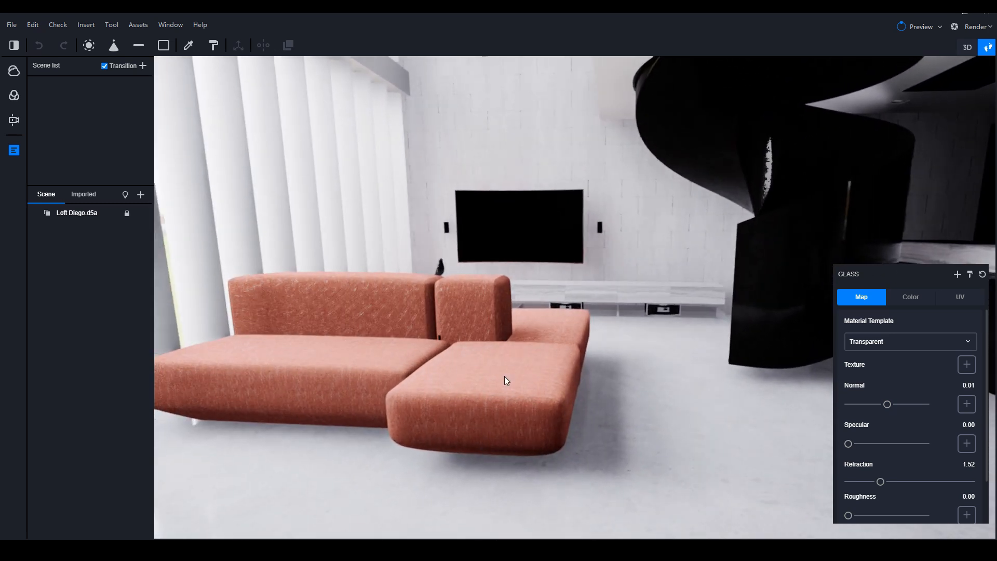
# - Select the sofa's material, review its map, color and UV settings, and view the sofa from a closer angle
pyautogui.click(505, 375)
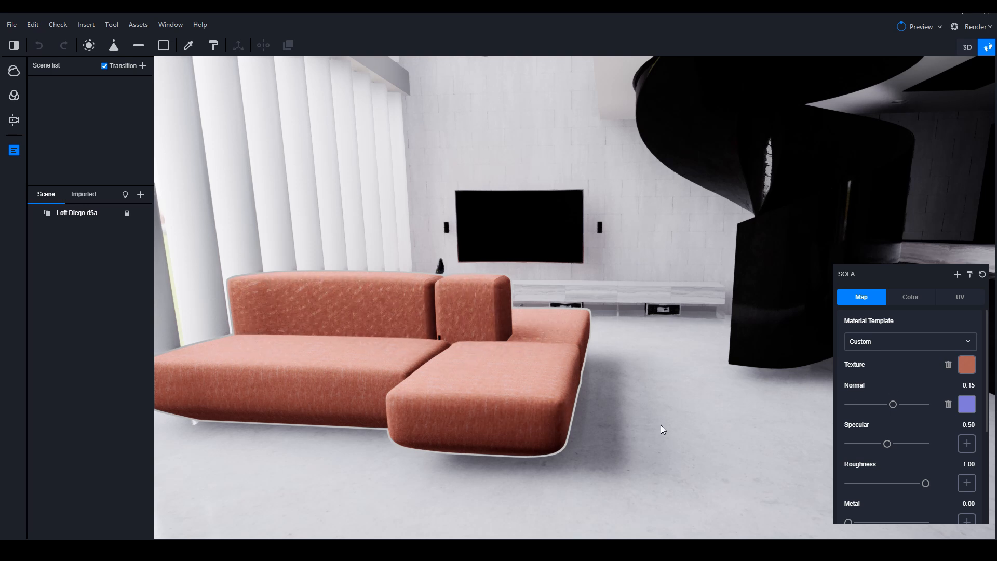
pyautogui.click(900, 304)
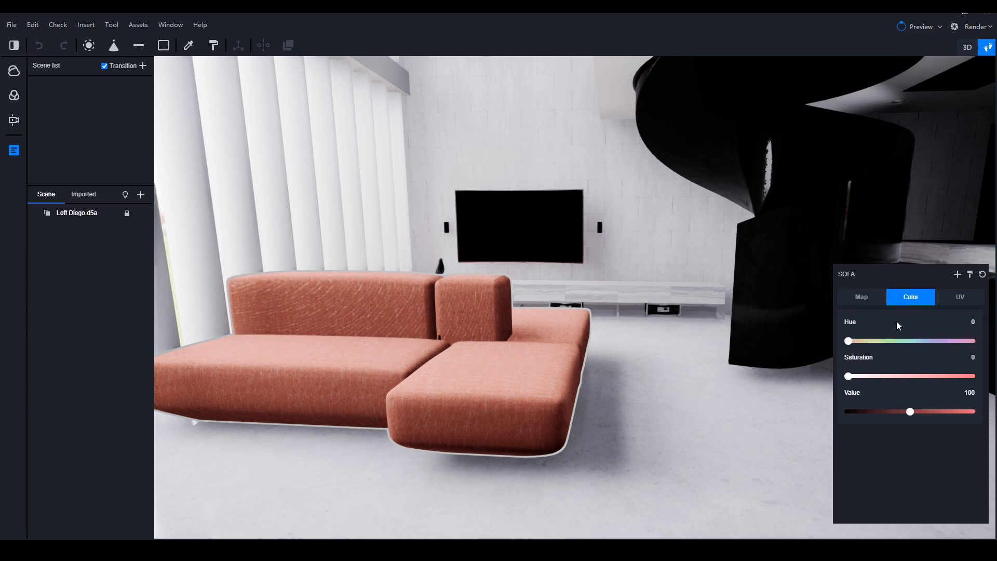
pyautogui.click(960, 297)
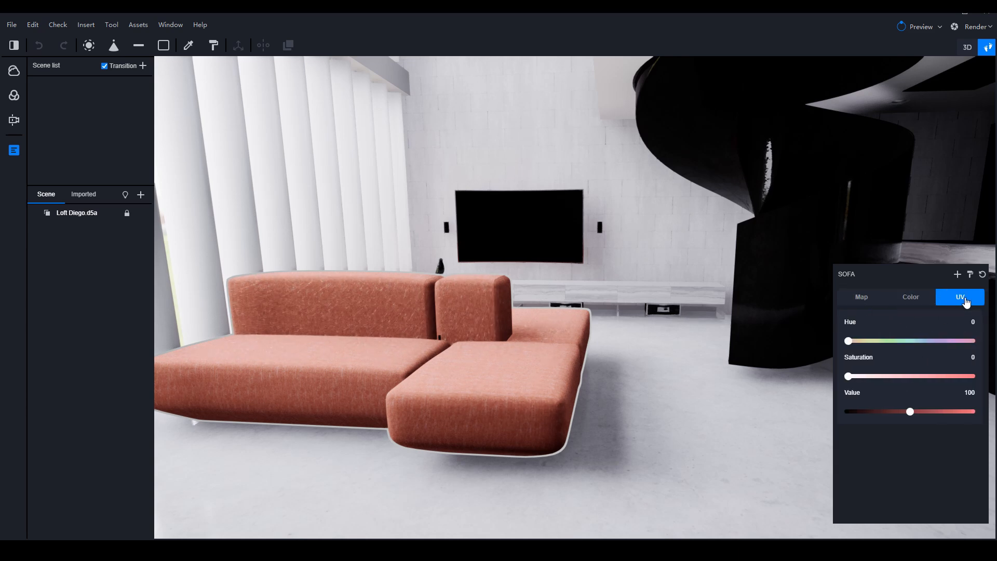
pyautogui.click(862, 297)
pyautogui.moveTo(493, 381); pyautogui.dragTo(416, 384, button='right')
pyautogui.scroll(2, 416, 381)
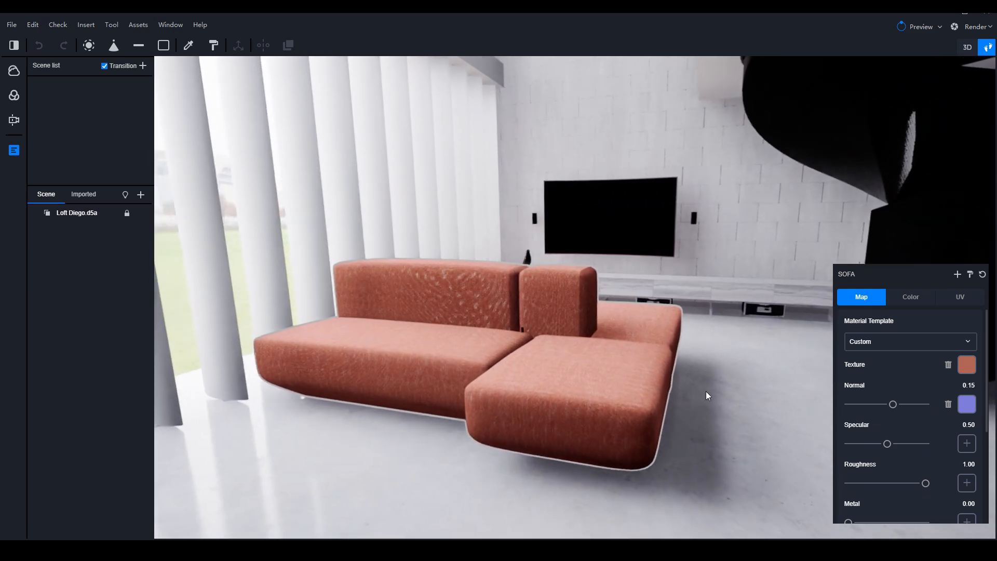
# - Load TD_FABRIC31_roughness.jpg as the roughness map of the sofa material
pyautogui.scroll(-2, 970, 416)
pyautogui.scroll(2, 971, 410)
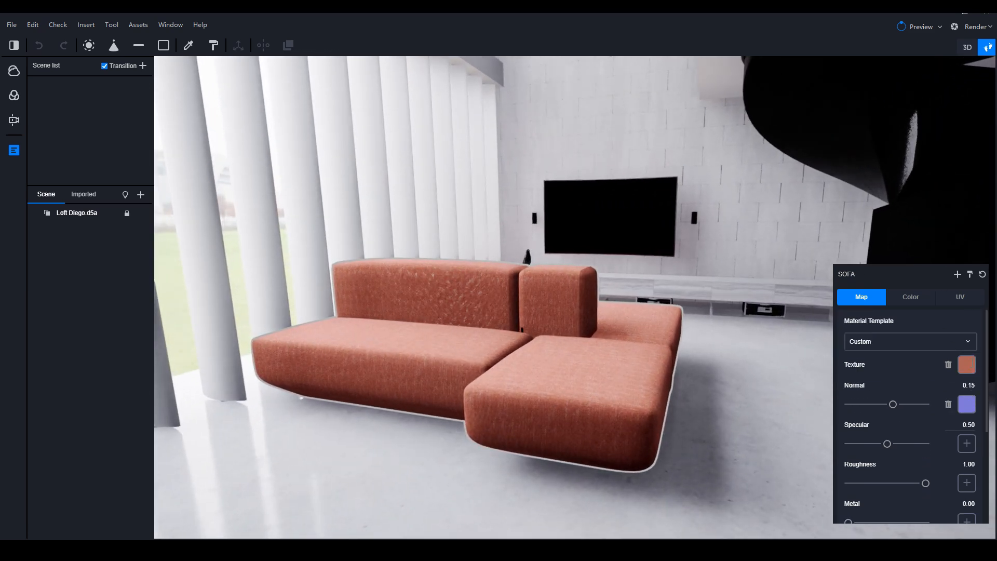
pyautogui.scroll(-2, 976, 395)
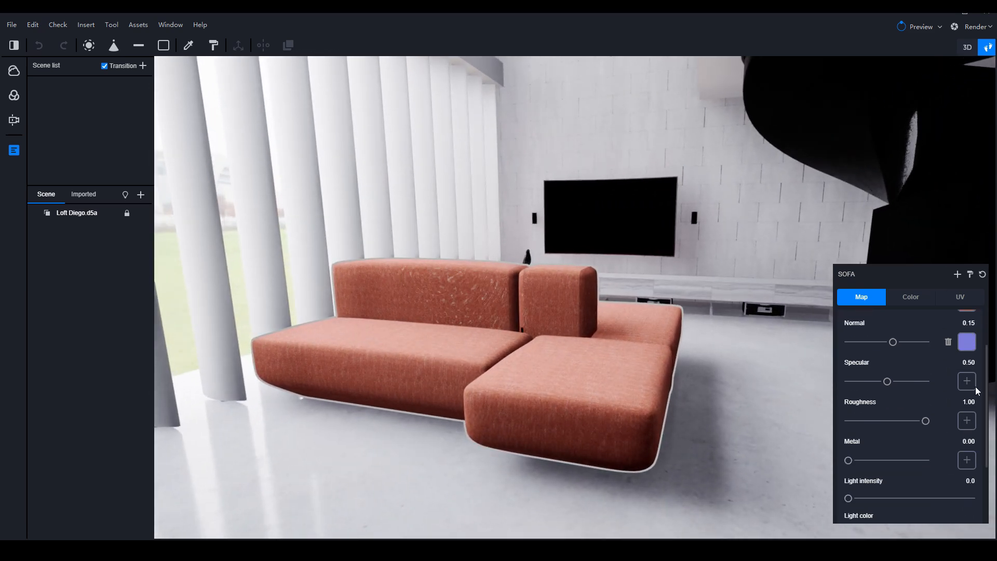
pyautogui.click(967, 421)
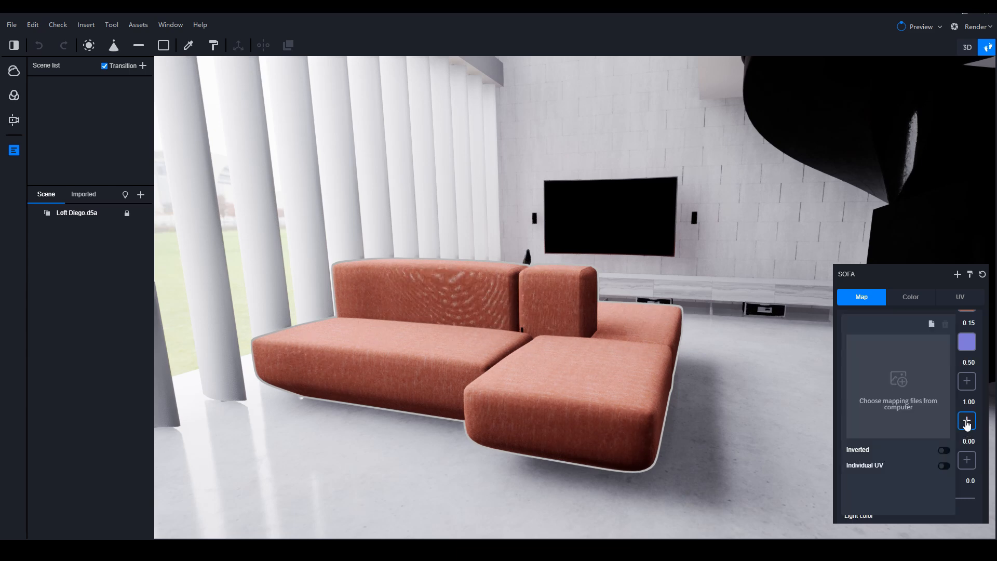
pyautogui.click(901, 387)
pyautogui.click(640, 236)
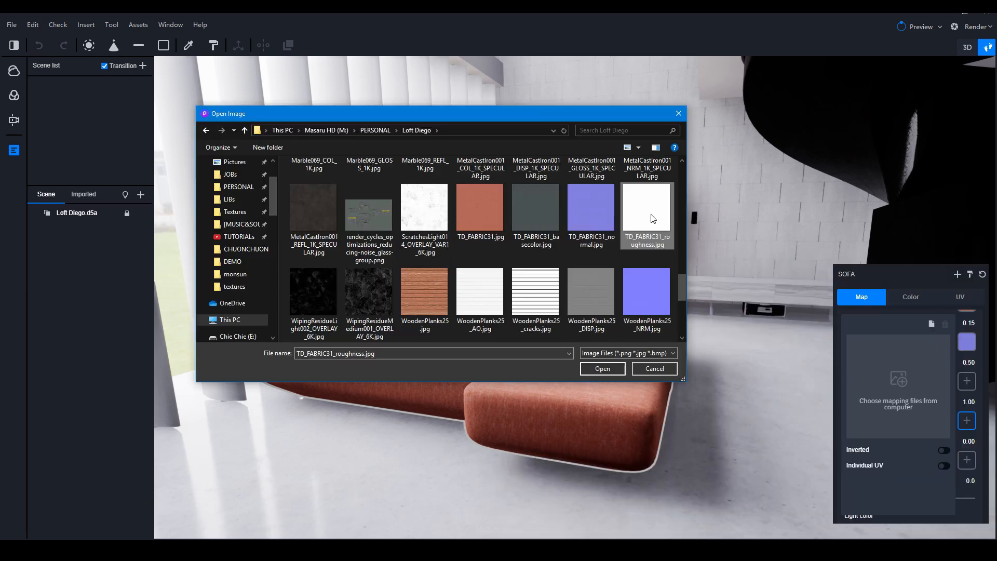
pyautogui.doubleClick(653, 219)
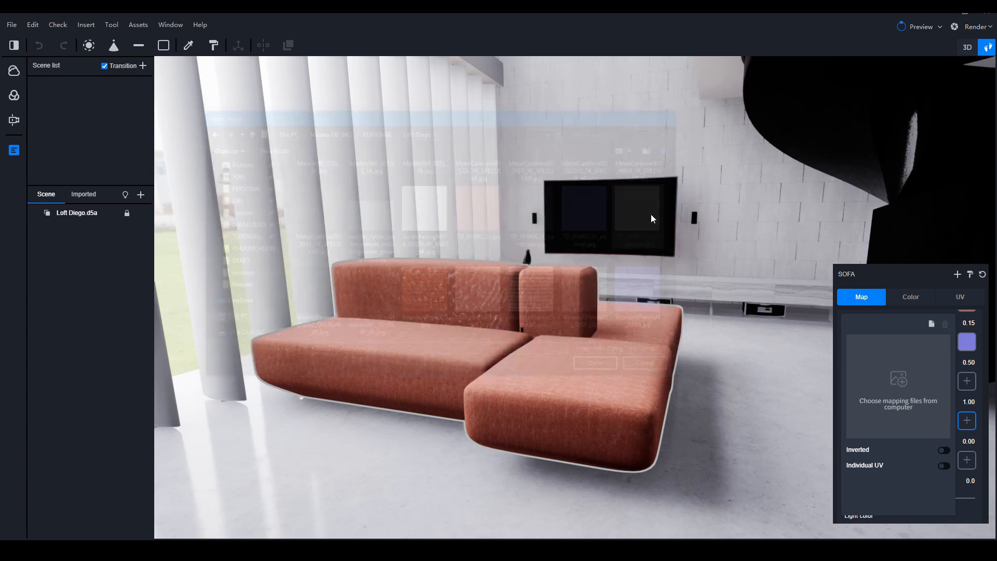
pyautogui.scroll(5, 543, 415)
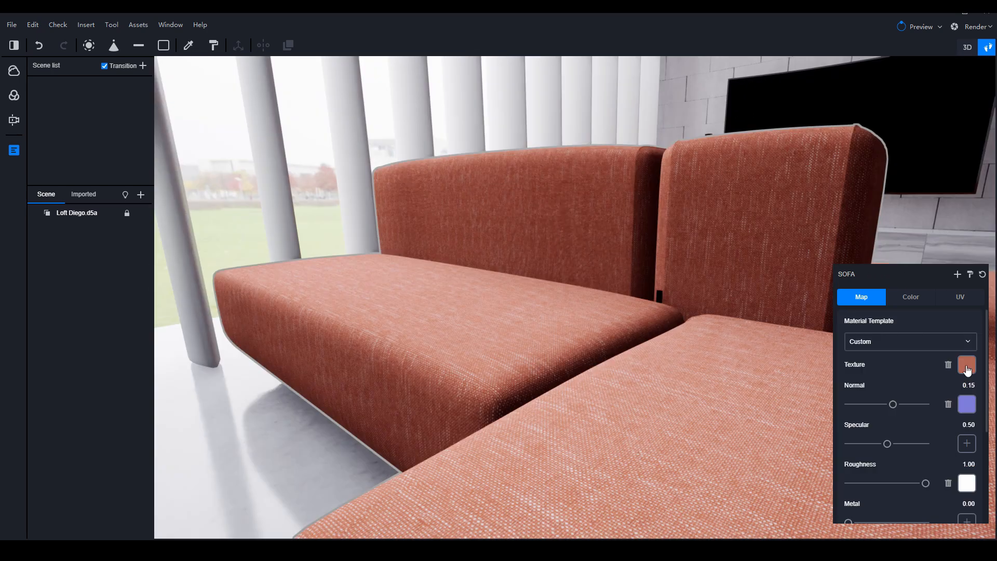
# - Change the sofa's material template to Cloth and lower its Falloff to the minimum
pyautogui.click(862, 341)
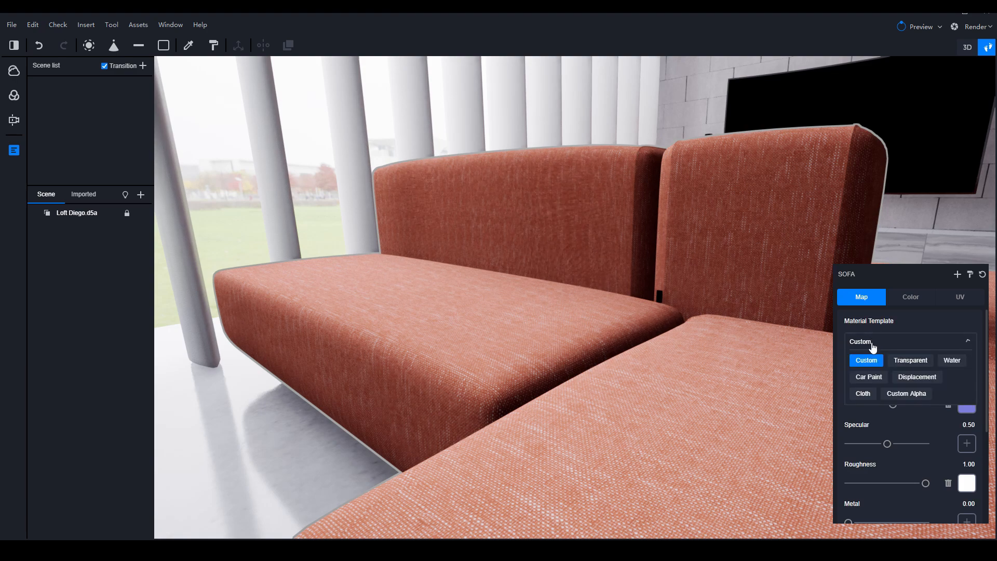
pyautogui.click(863, 393)
pyautogui.scroll(-5, 618, 365)
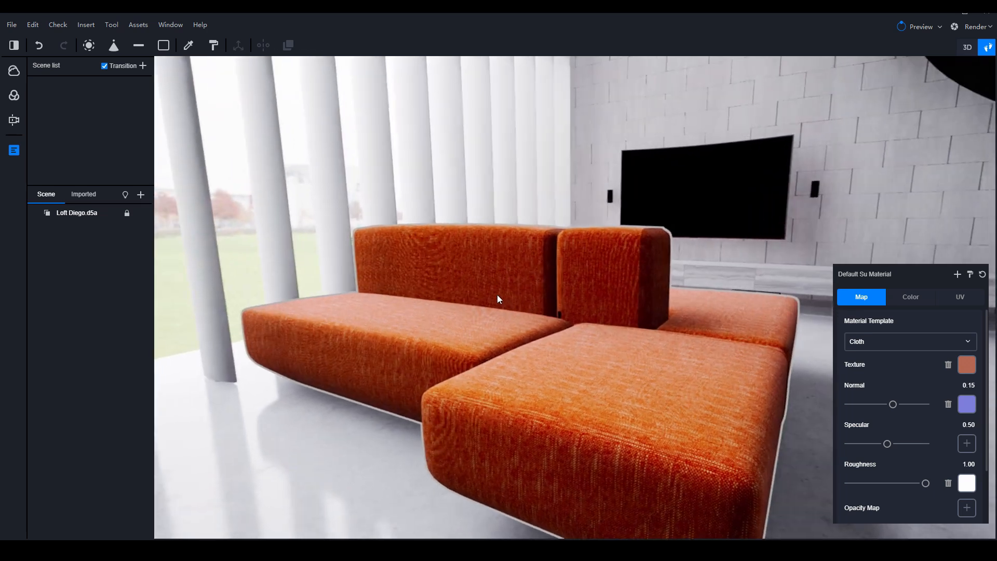
pyautogui.scroll(-2, 866, 425)
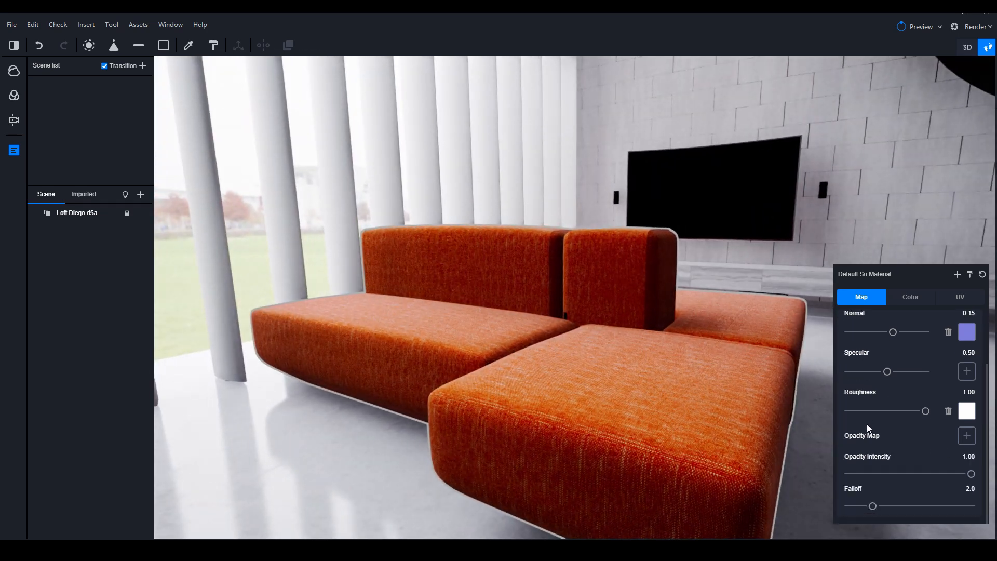
pyautogui.moveTo(877, 506); pyautogui.dragTo(789, 500)
pyautogui.moveTo(709, 429); pyautogui.dragTo(648, 324)
pyautogui.scroll(-5, 659, 330)
pyautogui.scroll(2, 675, 339)
# - Select the floor's material to check its settings, and move the view to the black curved staircase
pyautogui.moveTo(654, 336); pyautogui.dragTo(671, 368, button='right')
pyautogui.click(669, 369)
pyautogui.scroll(3, 670, 372)
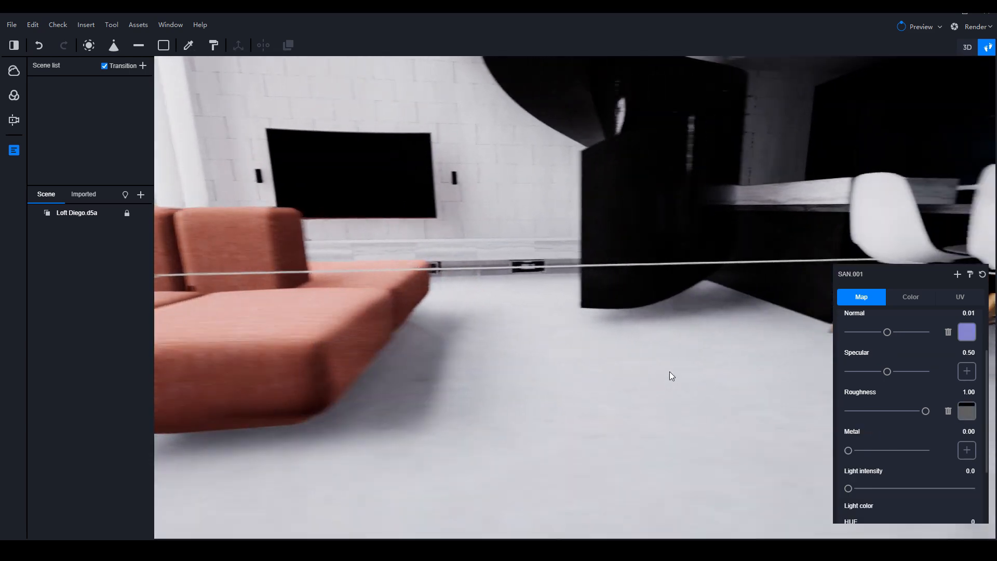
pyautogui.scroll(-4, 670, 371)
pyautogui.moveTo(516, 361); pyautogui.dragTo(433, 356, button='middle')
pyautogui.moveTo(434, 356); pyautogui.dragTo(312, 362, button='right')
pyautogui.moveTo(484, 396); pyautogui.dragTo(218, 470, button='right')
pyautogui.scroll(2, 322, 388)
pyautogui.moveTo(694, 404); pyautogui.dragTo(735, 195, button='right')
pyautogui.scroll(3, 666, 414)
pyautogui.scroll(-2, 669, 403)
pyautogui.scroll(-3, 670, 405)
pyautogui.scroll(4, 595, 403)
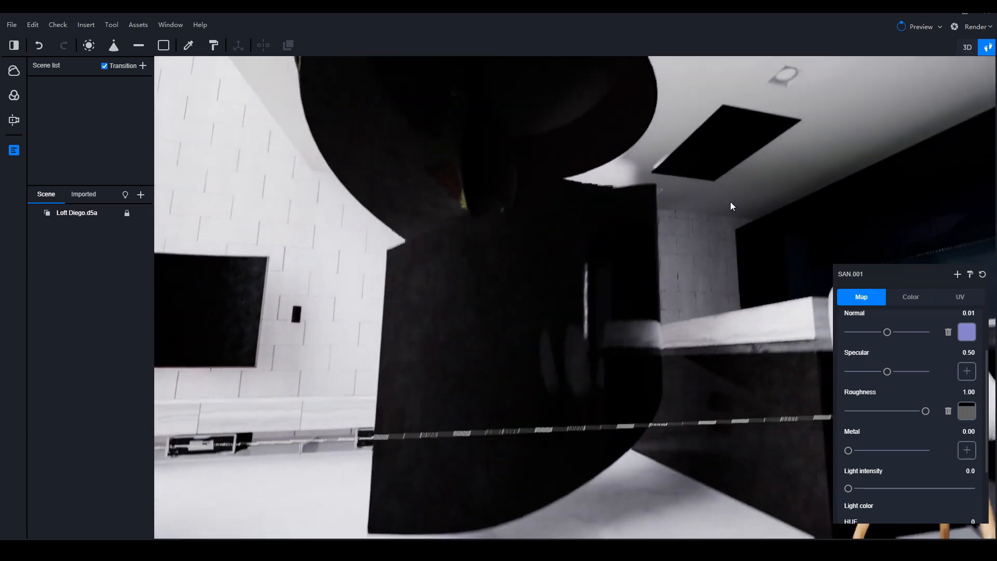
# - Select the staircase's black metal material and set its specular to 0.00 and roughness to 0.45
pyautogui.click(572, 325)
pyautogui.moveTo(617, 281); pyautogui.dragTo(780, 222, button='right')
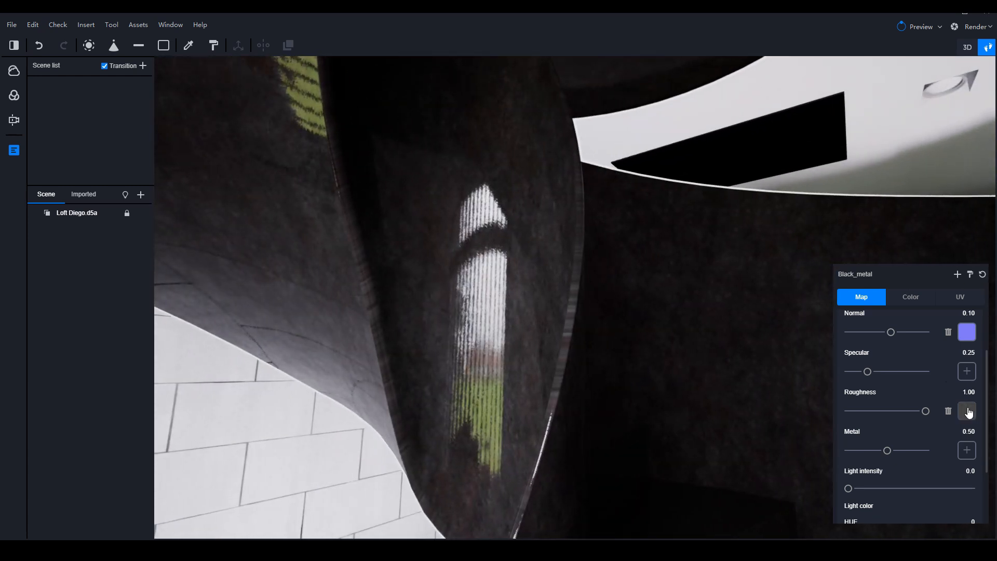
pyautogui.moveTo(869, 372); pyautogui.dragTo(849, 371)
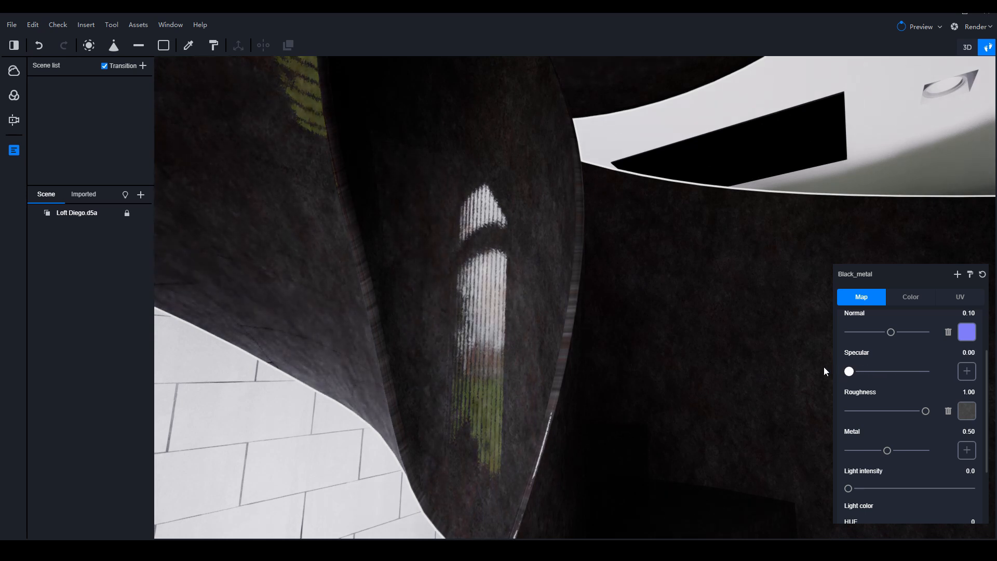
pyautogui.moveTo(925, 411); pyautogui.dragTo(851, 410)
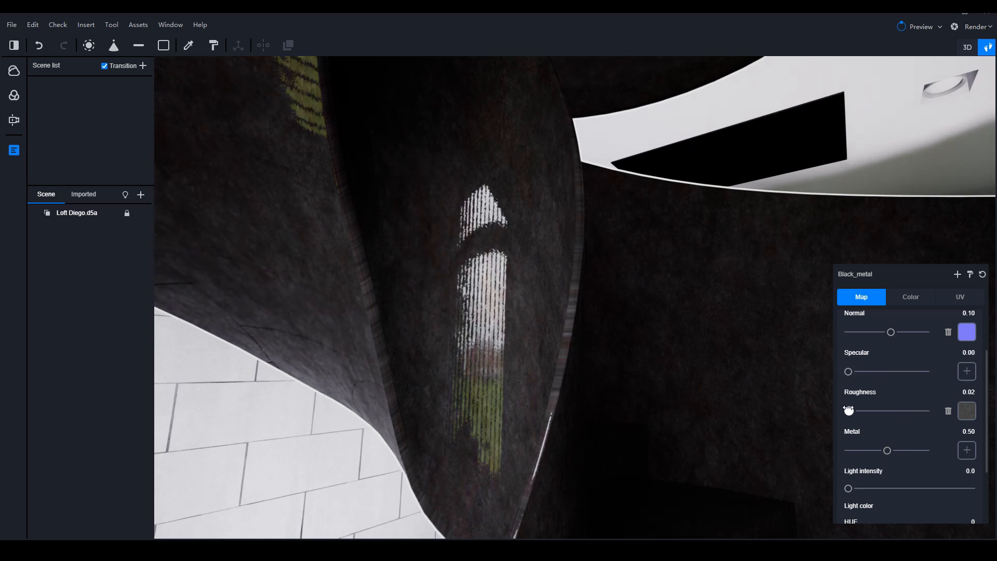
pyautogui.moveTo(850, 371)
pyautogui.mouseDown()
pyautogui.moveTo(904, 372)
pyautogui.moveTo(849, 371)
pyautogui.mouseUp()
pyautogui.moveTo(848, 410); pyautogui.dragTo(883, 411)
pyautogui.moveTo(374, 251); pyautogui.dragTo(463, 245, button='right')
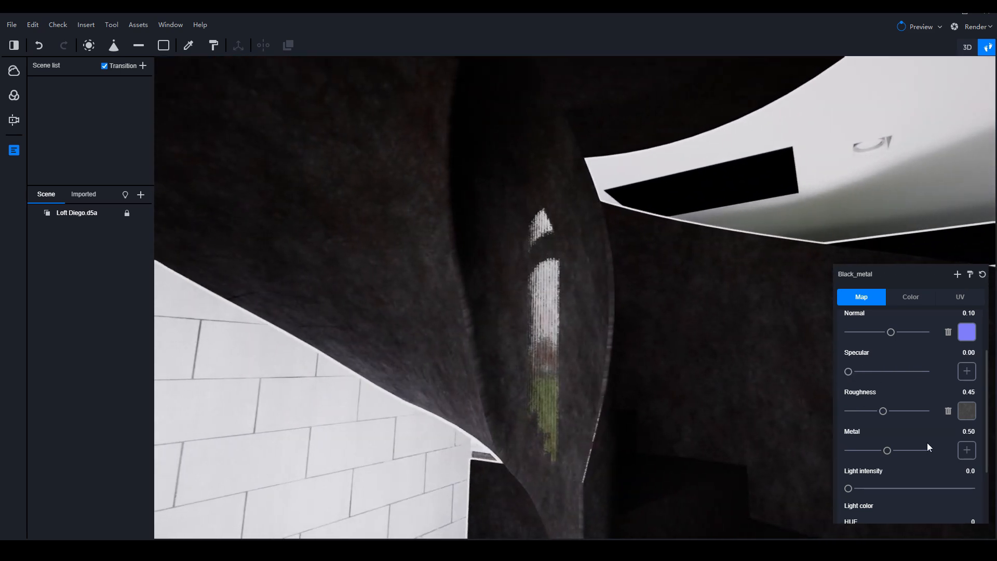
# - Remove the roughness map from the staircase's black metal and set its roughness to 0.38
pyautogui.click(948, 412)
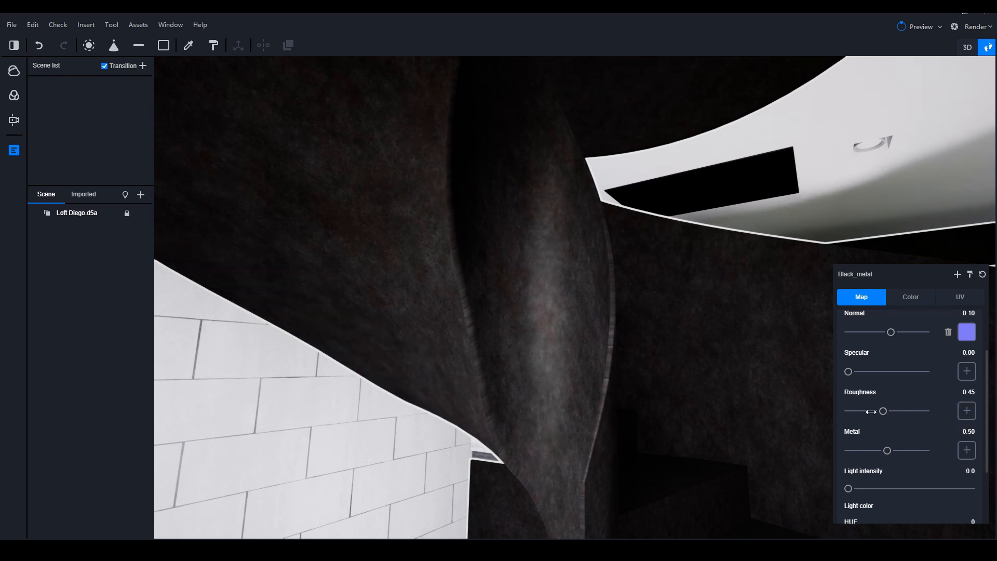
pyautogui.moveTo(877, 410)
pyautogui.mouseDown()
pyautogui.moveTo(857, 411)
pyautogui.moveTo(903, 410)
pyautogui.moveTo(878, 416)
pyautogui.mouseUp()
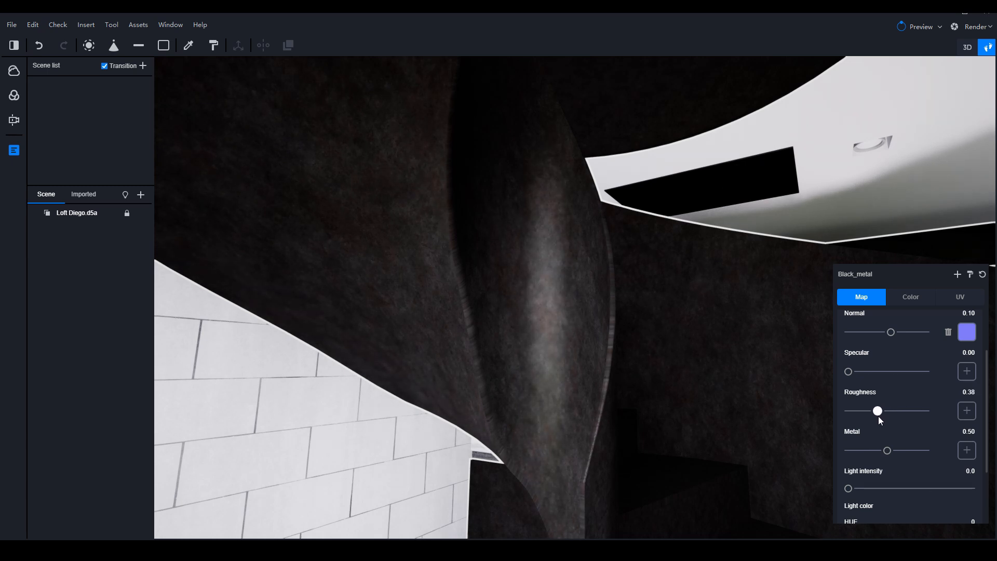
pyautogui.moveTo(702, 396); pyautogui.dragTo(669, 369, button='right')
pyautogui.scroll(5, 675, 370)
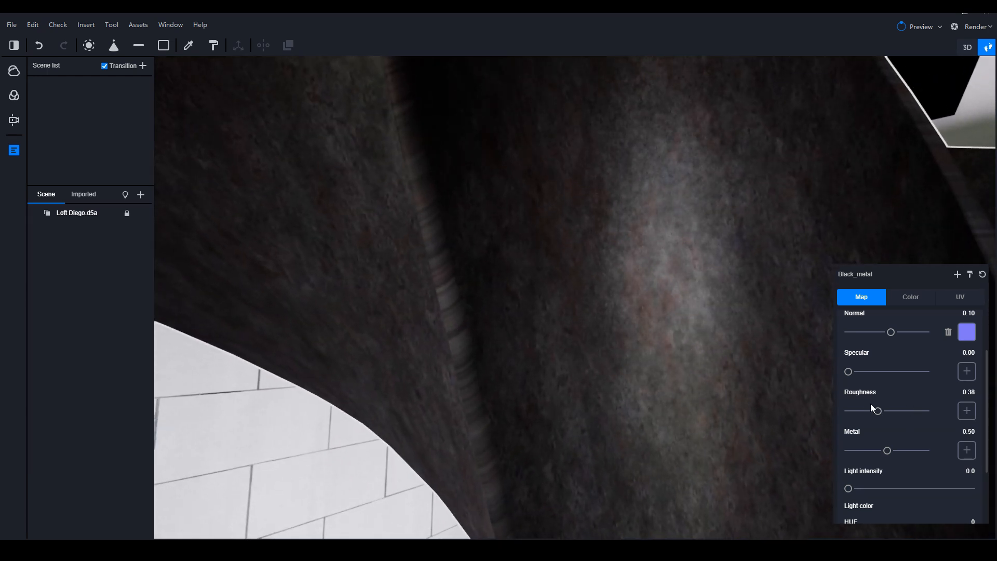
# - Load MetalCastIron001_GLOSS_1K_SPECULAR.jpg as the black metal's roughness map, turn on Inverted, and raise the roughness
pyautogui.click(967, 410)
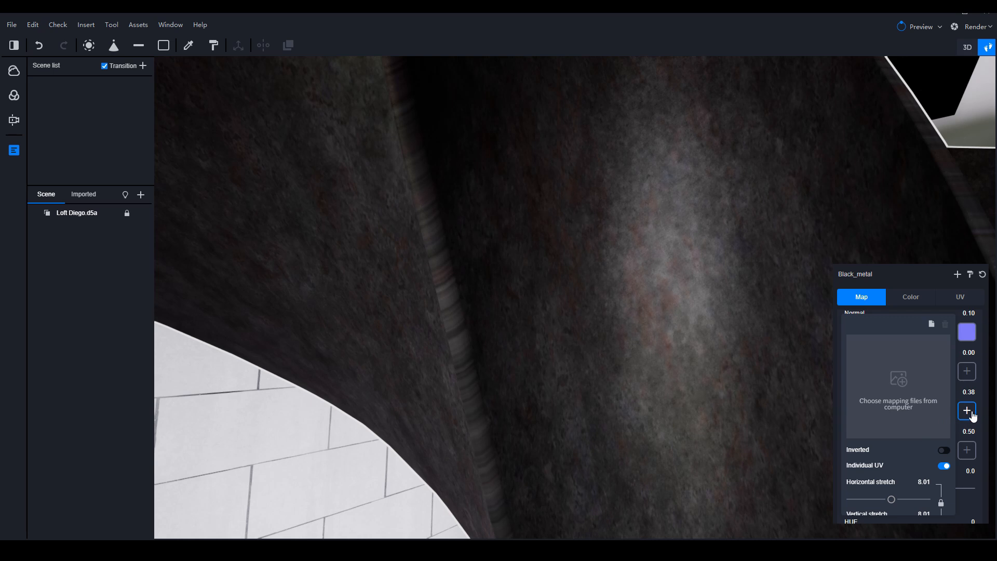
pyautogui.click(903, 409)
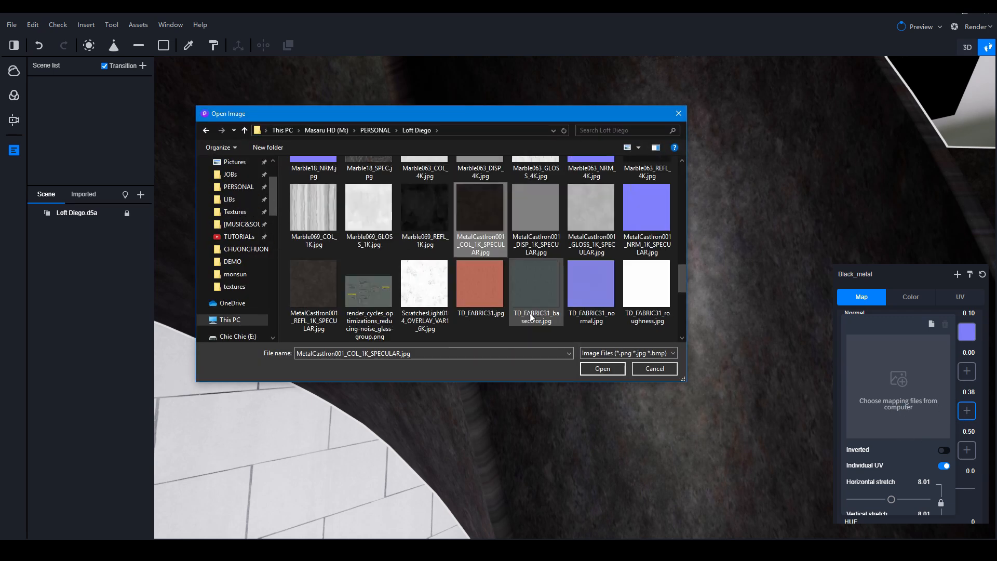
pyautogui.click(536, 223)
pyautogui.click(604, 214)
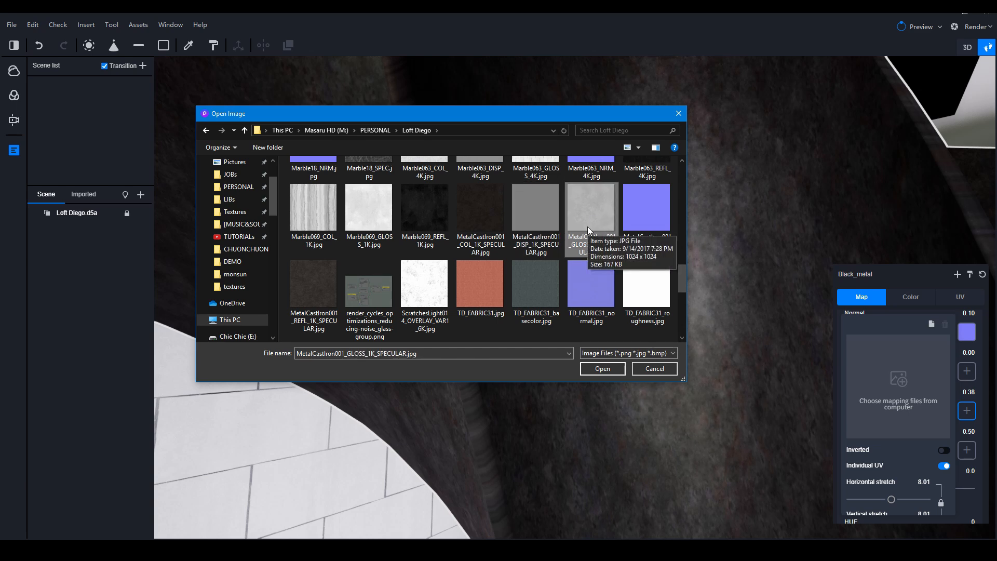
pyautogui.doubleClick(587, 226)
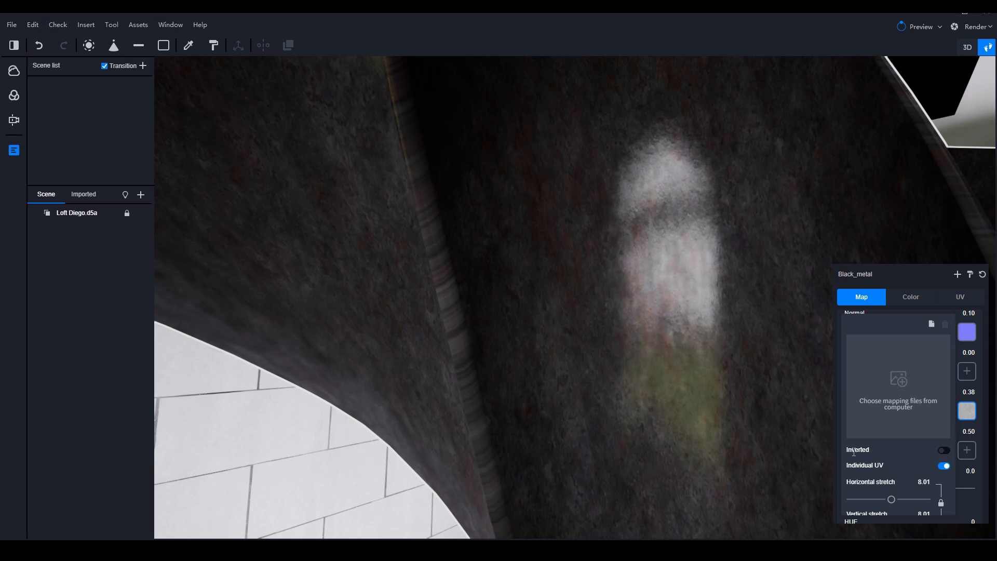
pyautogui.click(942, 452)
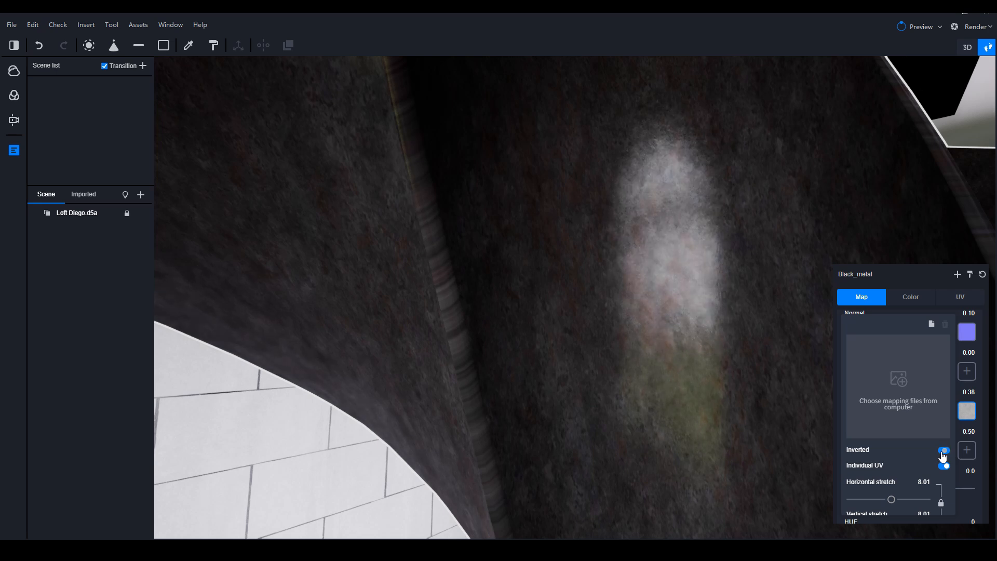
pyautogui.scroll(-1, 653, 343)
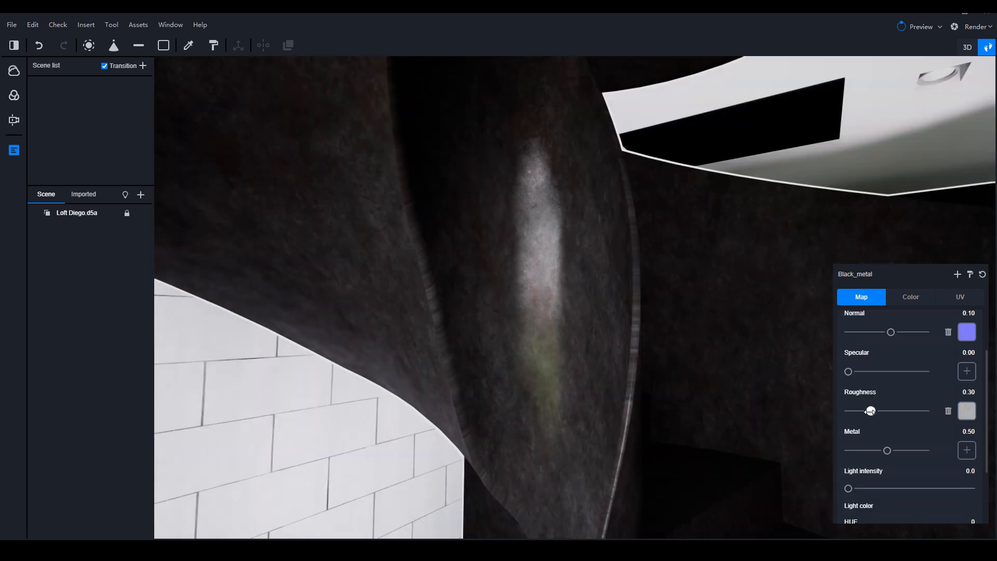
pyautogui.moveTo(871, 411); pyautogui.dragTo(924, 411)
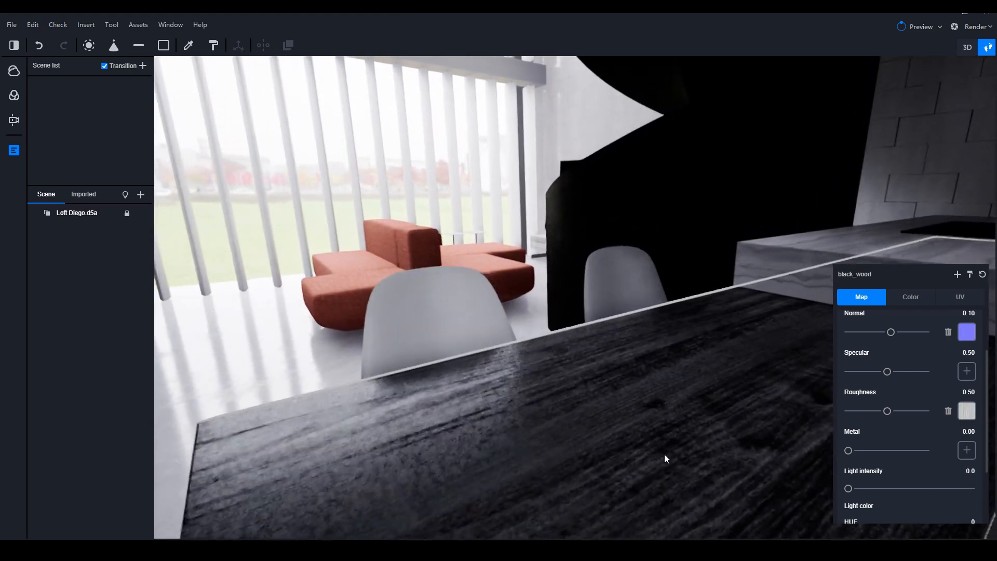
# - Set the black wood tabletop material's specular to 0.40 and roughness to 0.54
pyautogui.moveTo(888, 410); pyautogui.dragTo(928, 417)
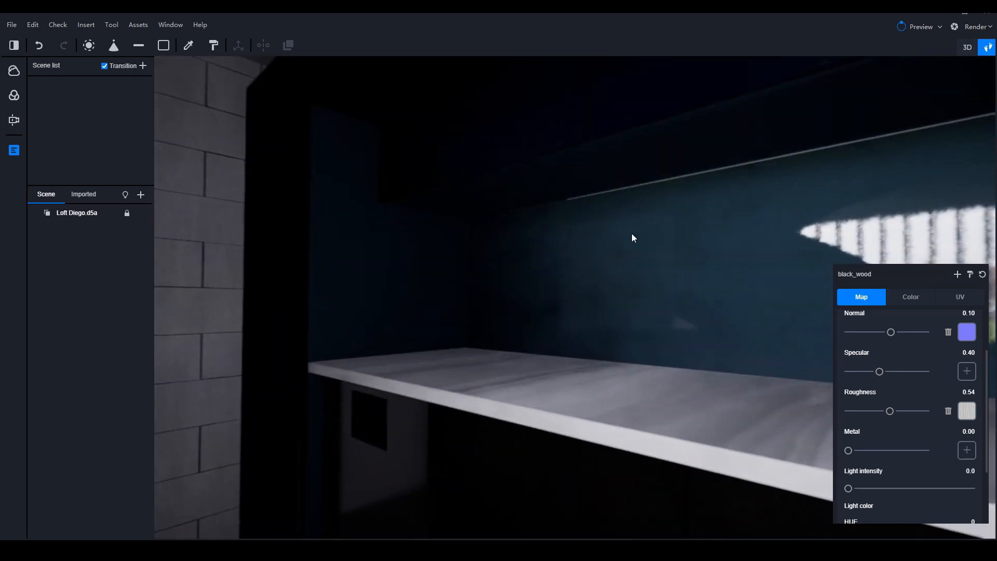
# - Select the aluminium_grey material of the ceiling-mounted kitchen extractor and set its color value to 200
pyautogui.click(627, 258)
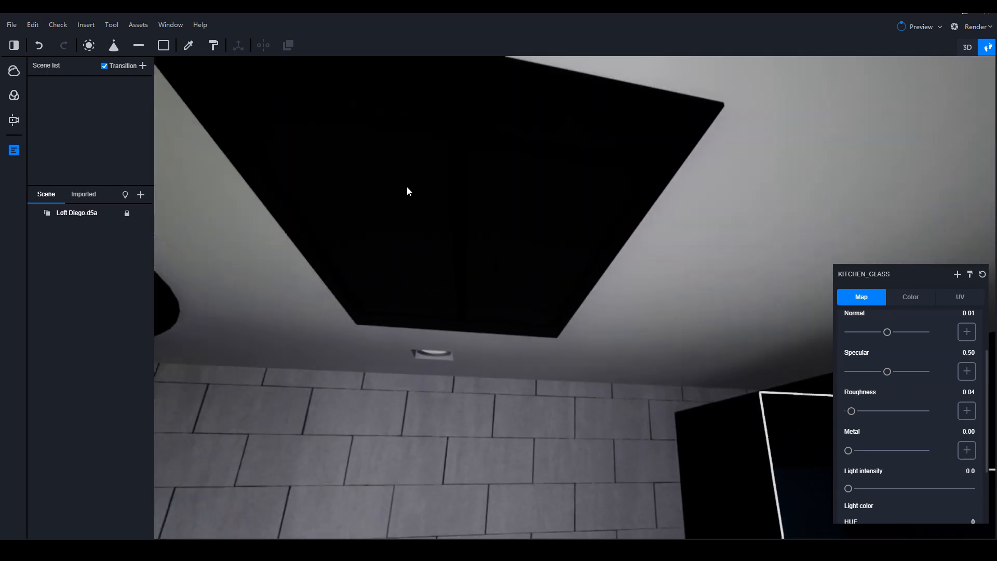
pyautogui.click(495, 247)
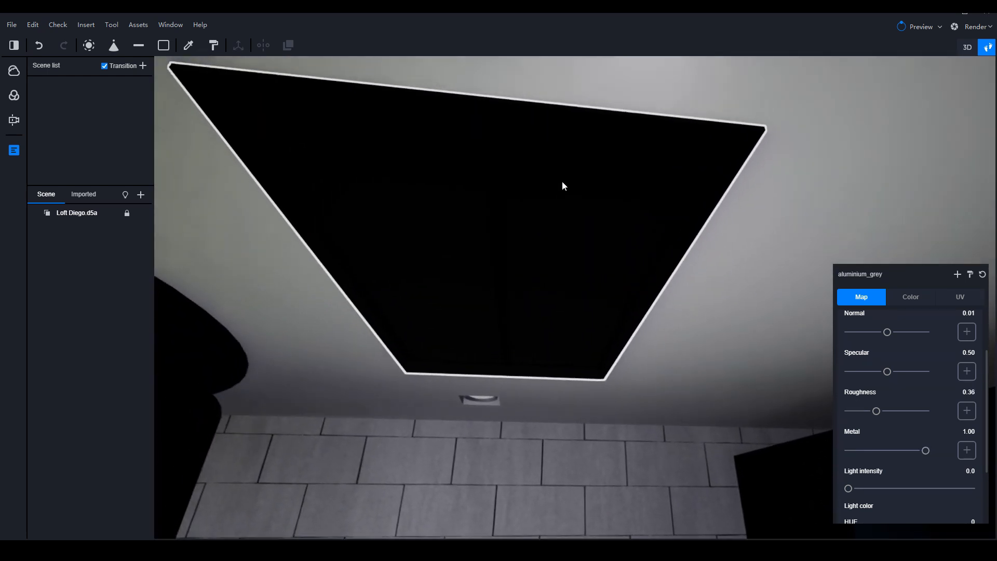
pyautogui.scroll(2, 901, 338)
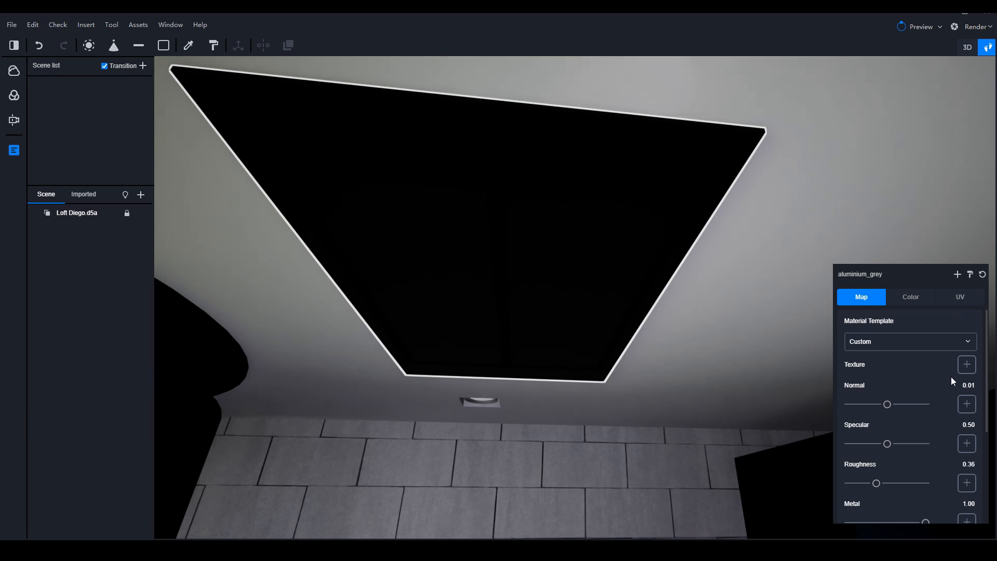
pyautogui.scroll(-2, 895, 373)
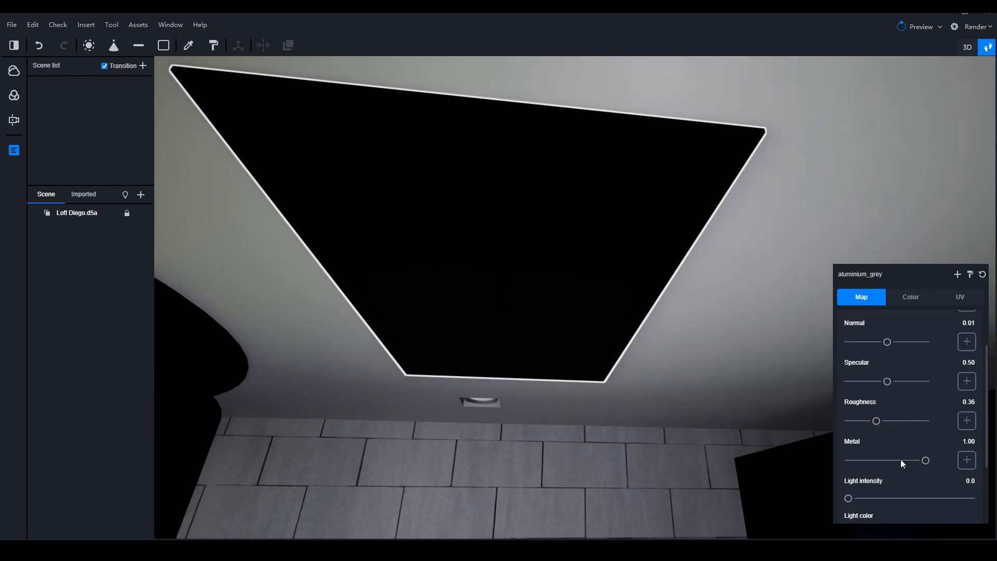
pyautogui.moveTo(926, 460)
pyautogui.mouseDown()
pyautogui.moveTo(874, 460)
pyautogui.moveTo(929, 460)
pyautogui.mouseUp()
pyautogui.scroll(2, 931, 380)
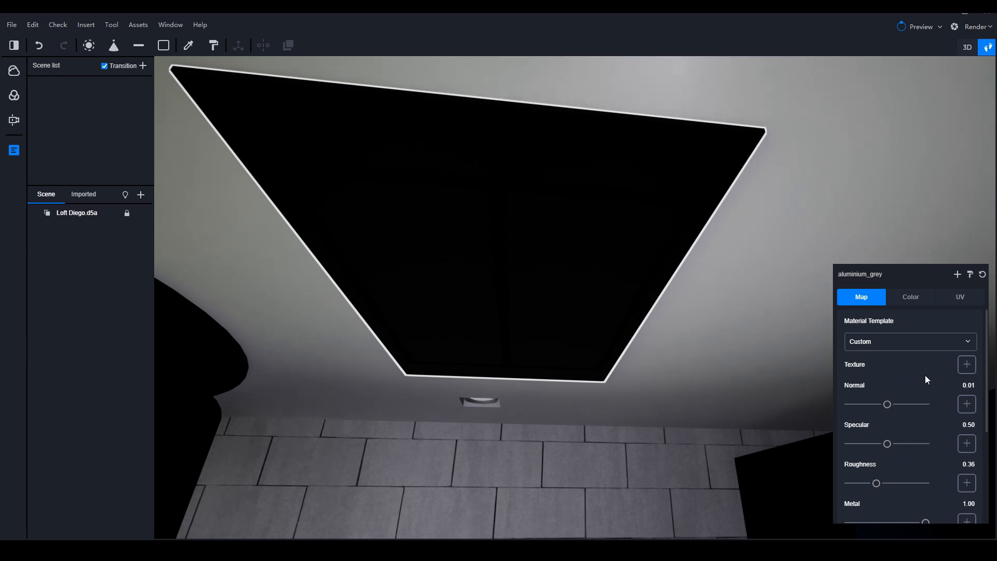
pyautogui.click(966, 366)
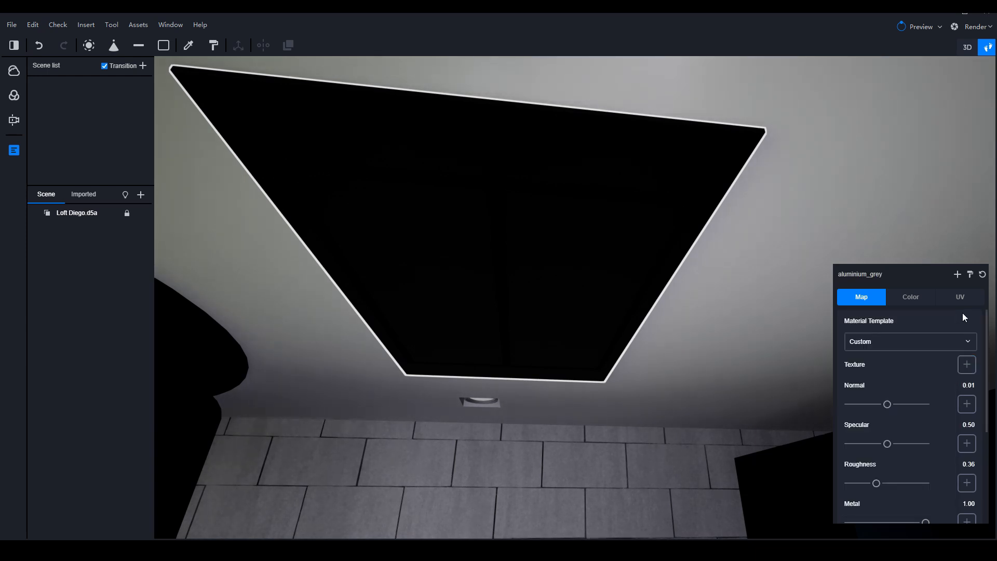
pyautogui.click(910, 304)
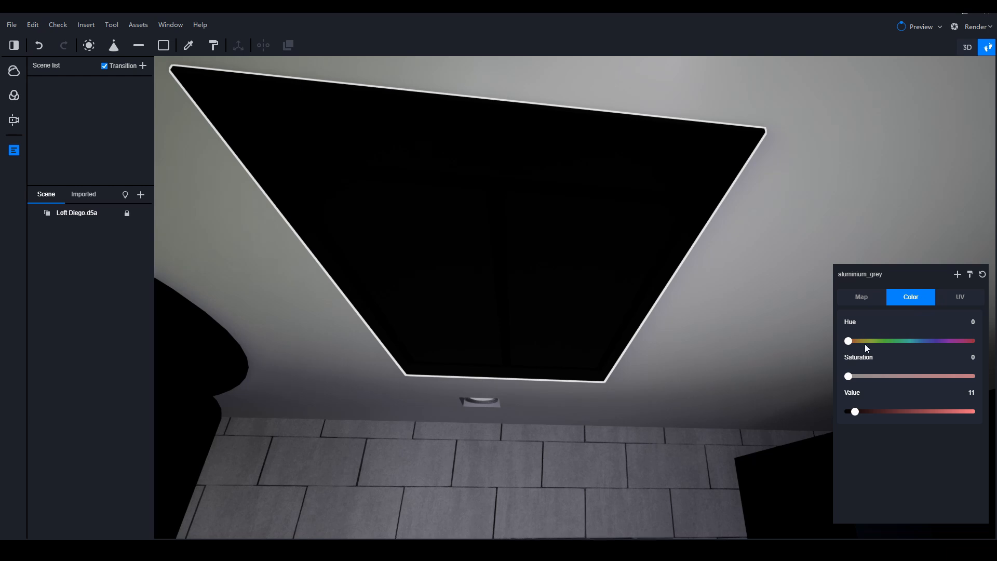
pyautogui.moveTo(571, 294); pyautogui.dragTo(769, 364, button='right')
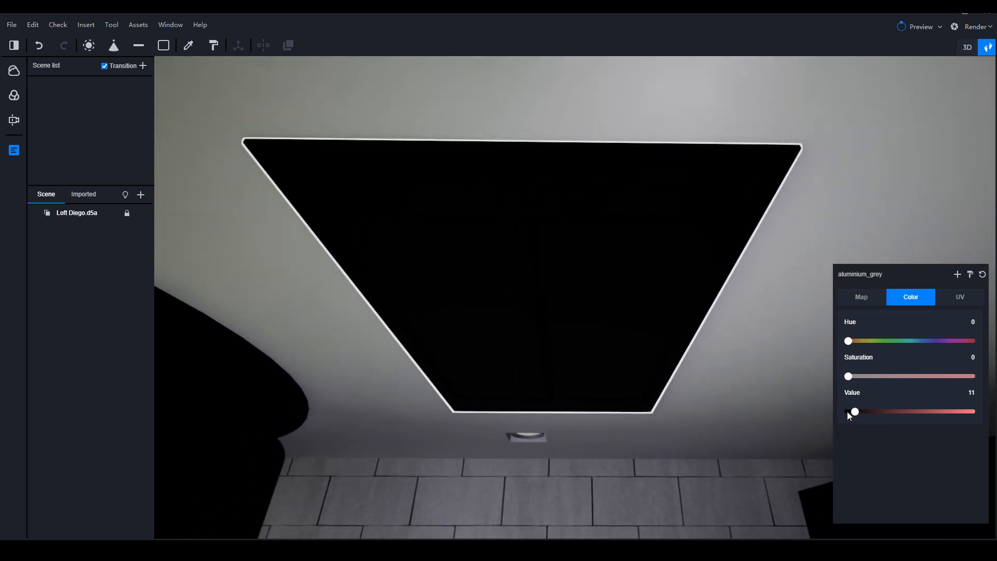
pyautogui.moveTo(852, 411); pyautogui.dragTo(975, 420)
pyautogui.moveTo(690, 392); pyautogui.dragTo(614, 256, button='right')
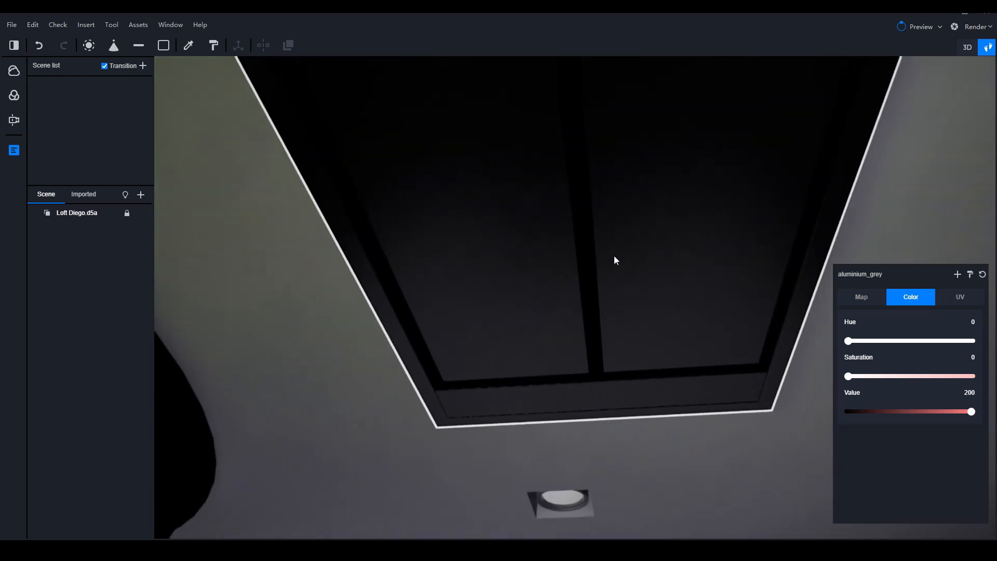
# - Set the extractor's aluminium_grey material to specular 0.56 and roughness 0.16
pyautogui.click(861, 297)
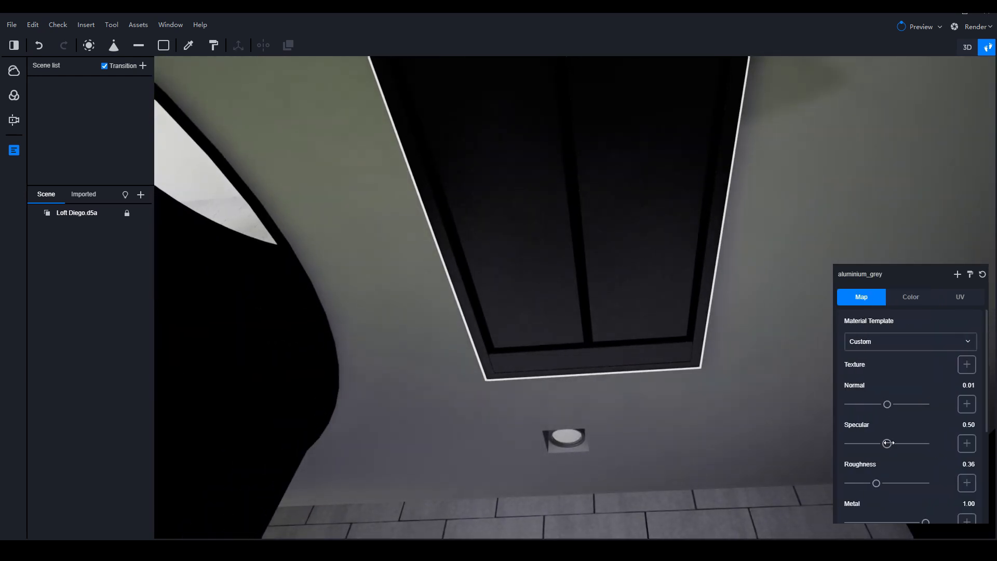
pyautogui.moveTo(894, 443); pyautogui.dragTo(891, 443)
pyautogui.moveTo(872, 483); pyautogui.dragTo(862, 483)
pyautogui.moveTo(624, 338); pyautogui.dragTo(601, 242, button='right')
# - Select the WHITE_GLOSS material of the ceiling downlight's ring and set its color value to 200
pyautogui.click(499, 225)
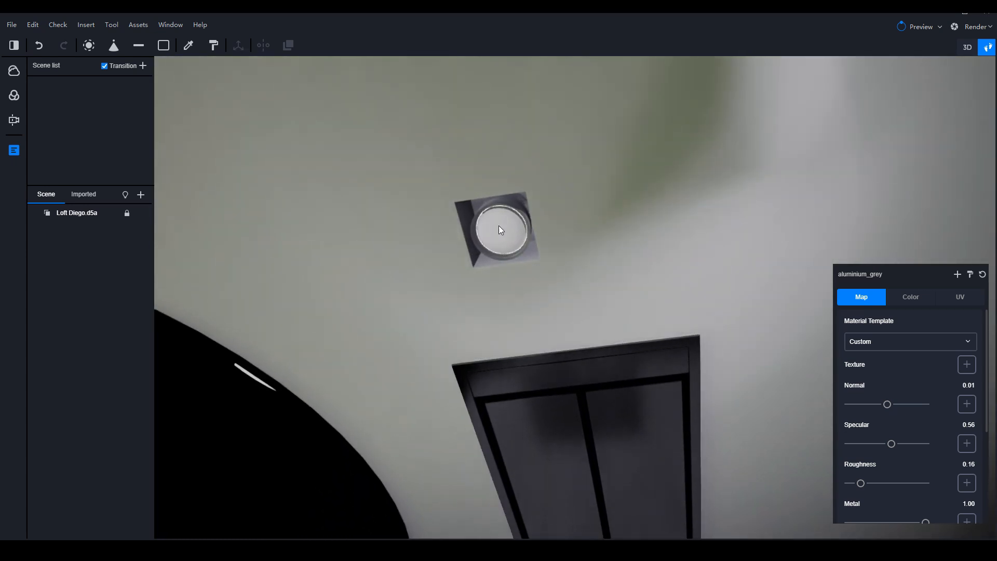
pyautogui.scroll(5, 488, 224)
pyautogui.moveTo(464, 210); pyautogui.dragTo(472, 272, button='right')
pyautogui.click(425, 227)
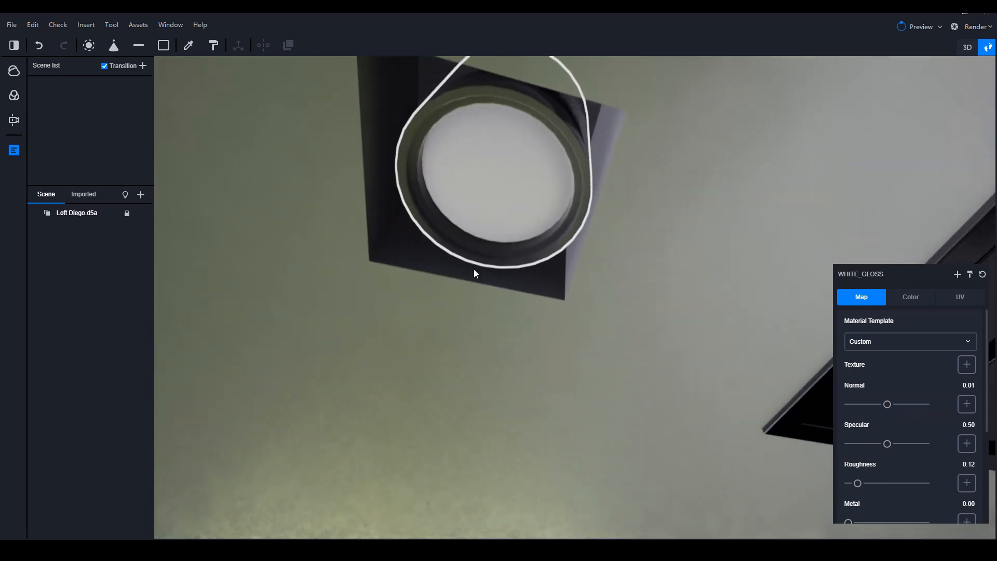
pyautogui.scroll(-5, 688, 309)
pyautogui.scroll(10, 652, 328)
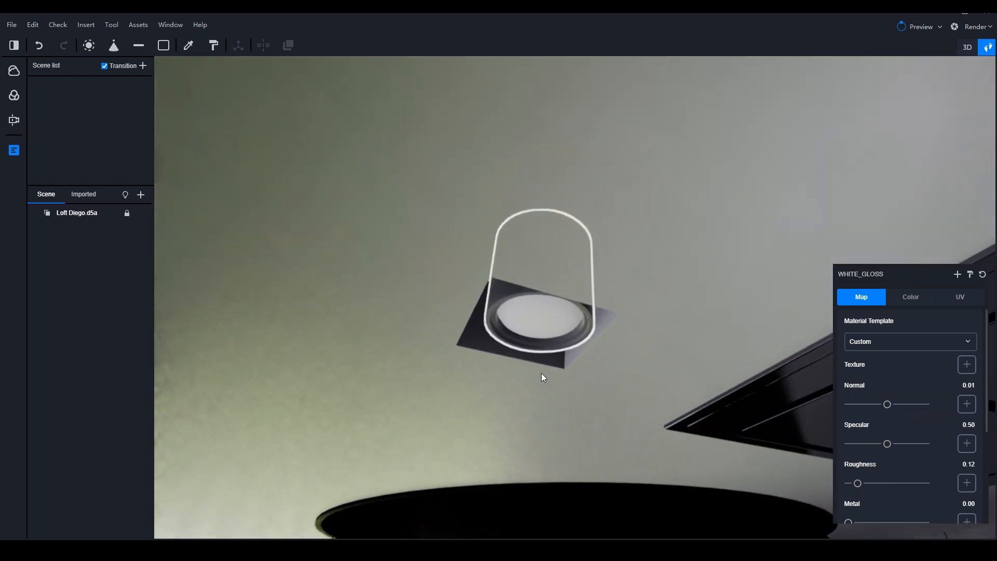
pyautogui.scroll(-3, 538, 302)
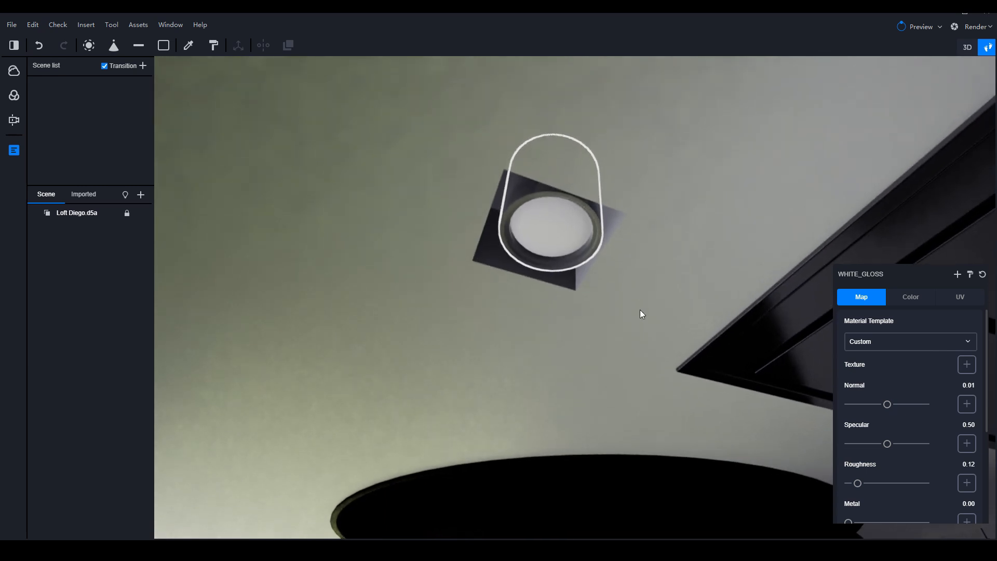
pyautogui.click(912, 294)
pyautogui.moveTo(883, 411); pyautogui.dragTo(971, 412)
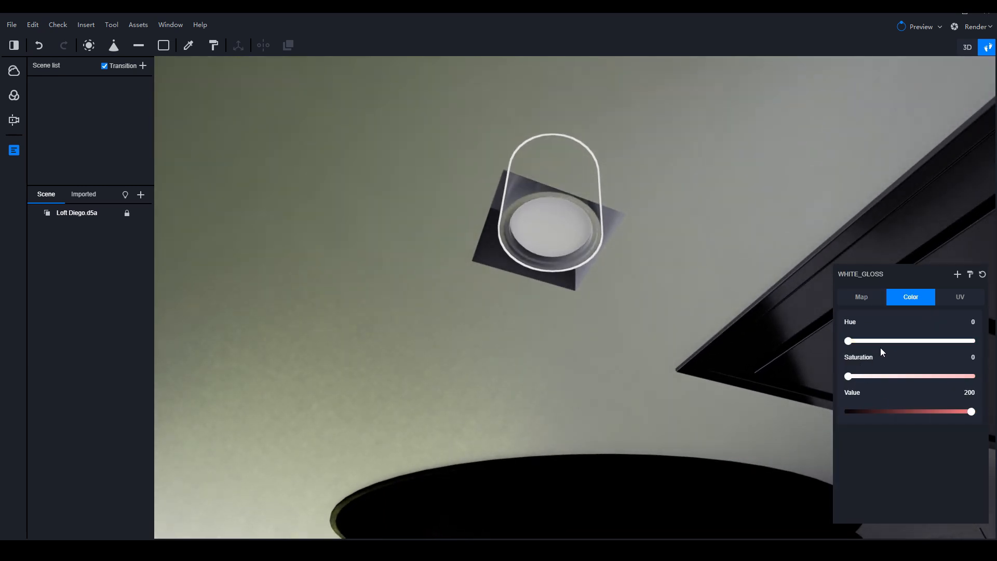
# - Select the downlight's light material, keep the Custom template, and set its light intensity to 2.5
pyautogui.click(862, 297)
pyautogui.click(568, 251)
pyautogui.moveTo(568, 250); pyautogui.dragTo(566, 243, button='right')
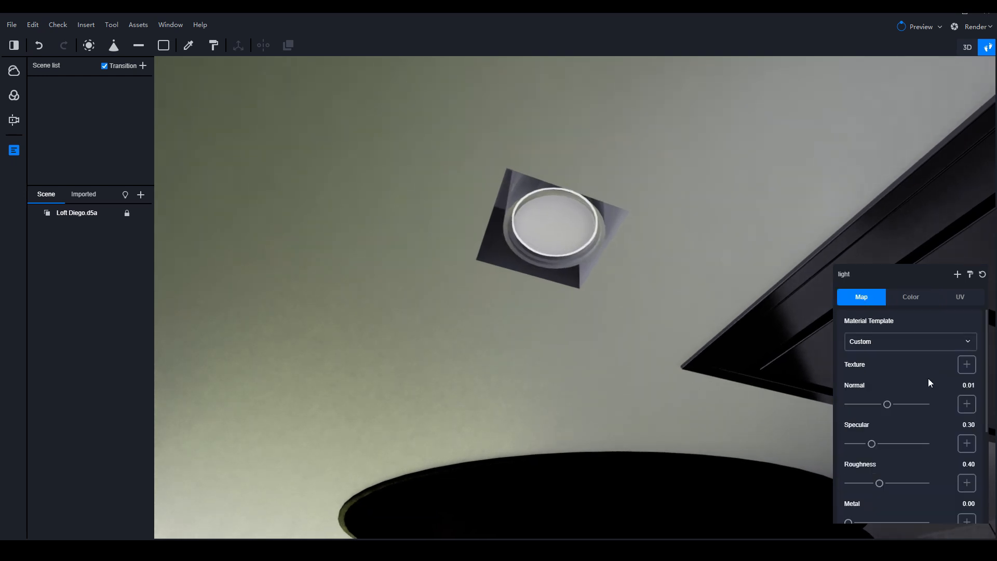
pyautogui.click(879, 341)
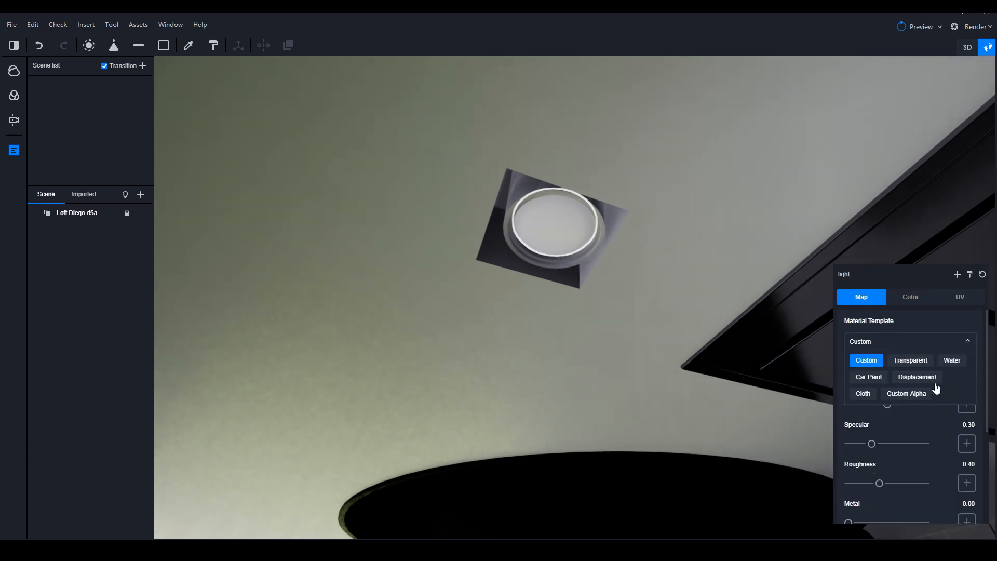
pyautogui.click(877, 359)
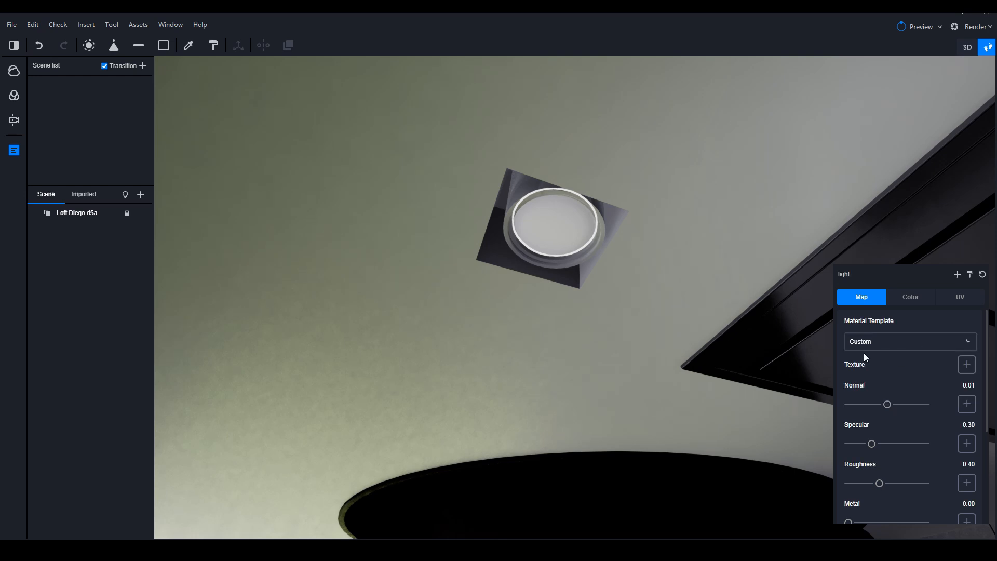
pyautogui.scroll(-4, 863, 416)
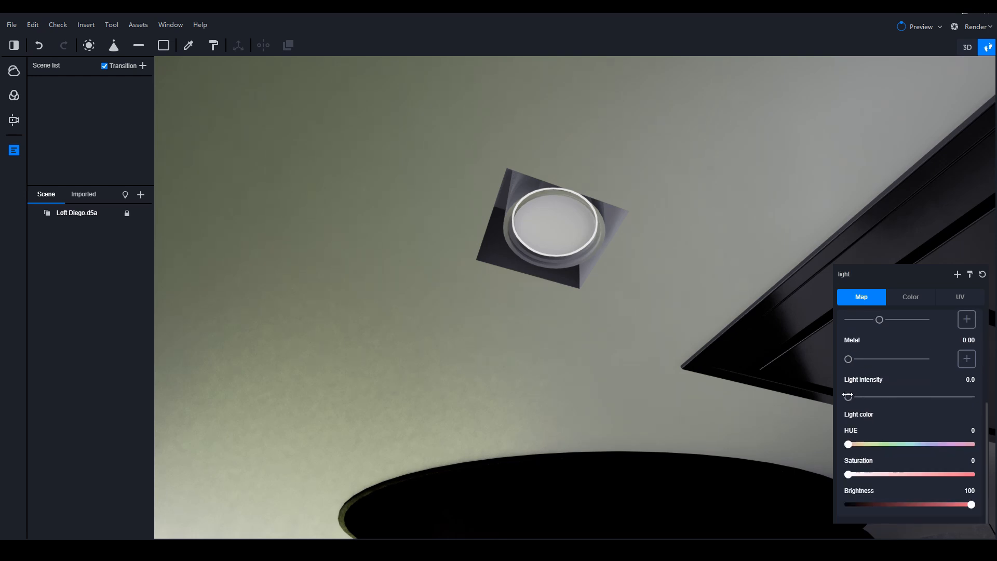
pyautogui.moveTo(849, 396); pyautogui.dragTo(879, 398)
pyautogui.scroll(-6, 559, 492)
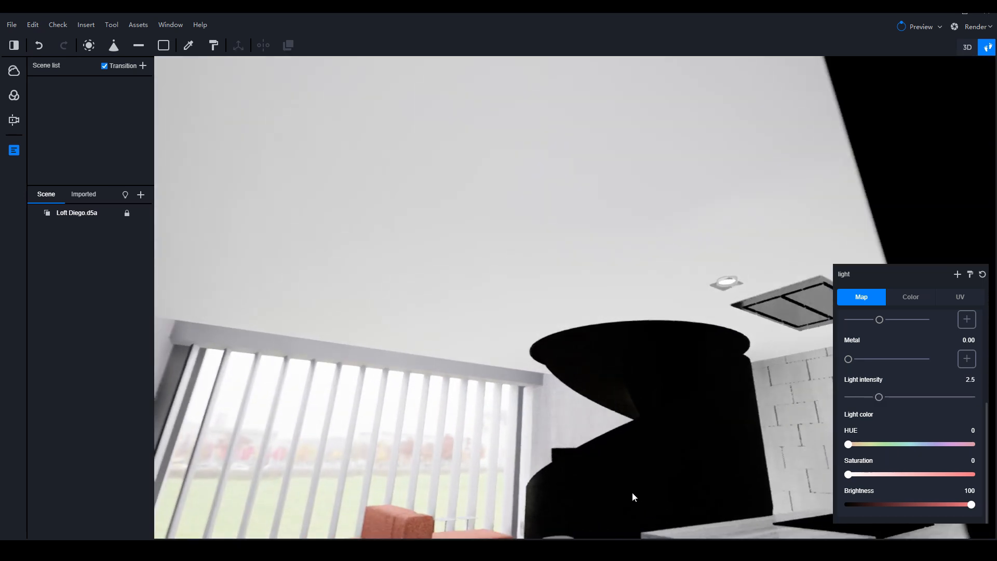
# - Lower the downlight material's light intensity to 0.3, checking its effect on the kitchen and living area
pyautogui.moveTo(633, 497); pyautogui.dragTo(692, 325, button='right')
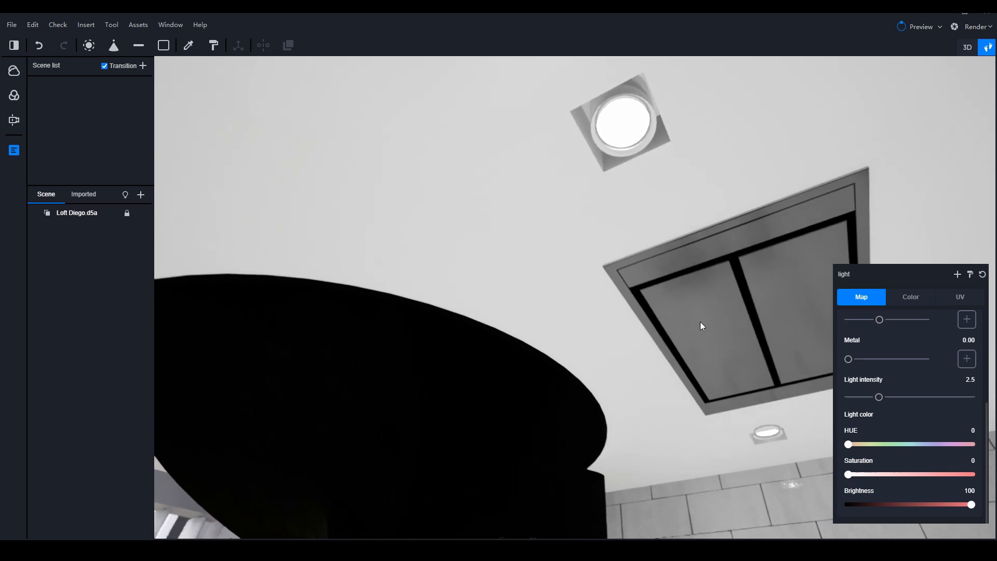
pyautogui.moveTo(957, 397); pyautogui.dragTo(870, 397)
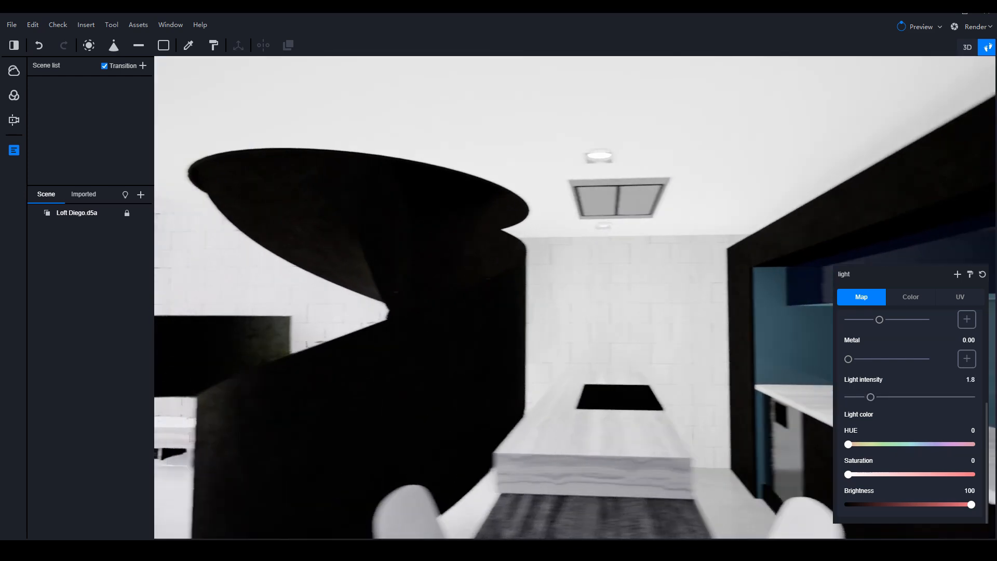
pyautogui.press('s')
pyautogui.moveTo(656, 239); pyautogui.dragTo(717, 301, button='right')
pyautogui.press('w')
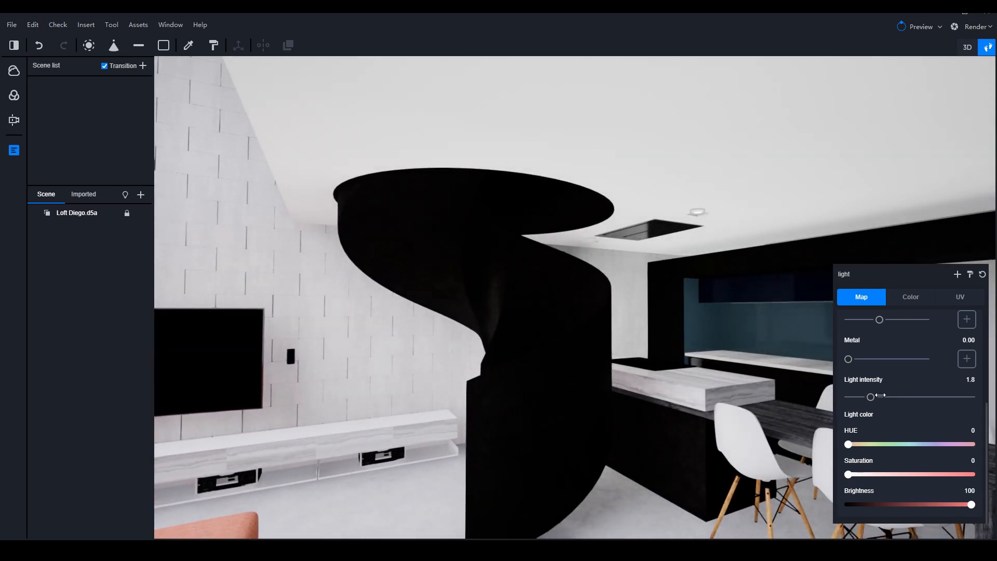
pyautogui.moveTo(868, 397); pyautogui.dragTo(854, 397)
pyautogui.moveTo(703, 366); pyautogui.dragTo(529, 365, button='right')
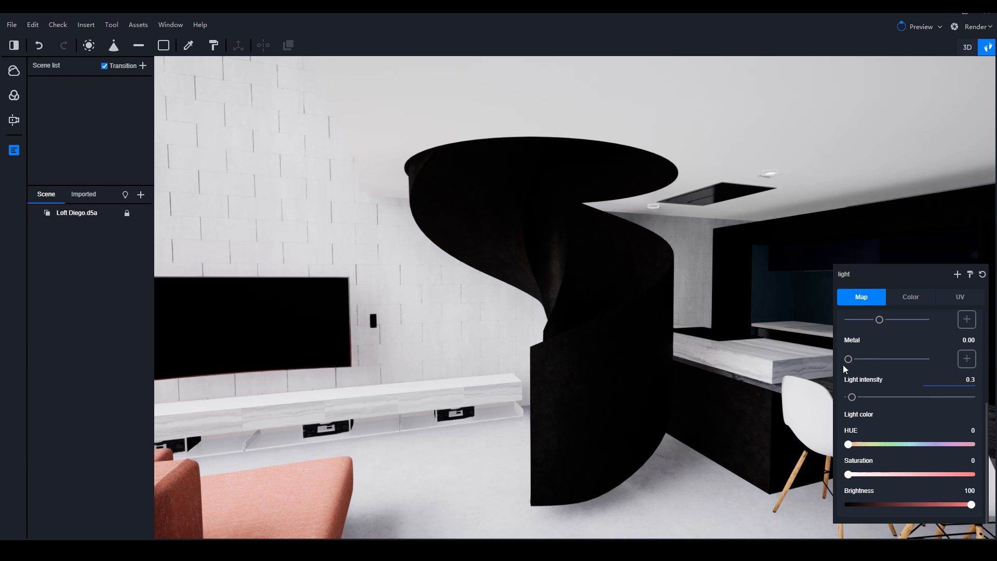
# - Select the TV's screen.001 material and set roughness to 0.09, metal to 0.00 and specular to 0.50
pyautogui.click(681, 306)
pyautogui.moveTo(785, 223); pyautogui.dragTo(889, 245, button='right')
pyautogui.scroll(3, 693, 197)
pyautogui.moveTo(401, 256); pyautogui.dragTo(156, 229, button='right')
pyautogui.scroll(-3, 420, 273)
pyautogui.scroll(4, 367, 213)
pyautogui.moveTo(420, 274); pyautogui.dragTo(563, 365, button='right')
pyautogui.scroll(3, 530, 387)
pyautogui.click(499, 362)
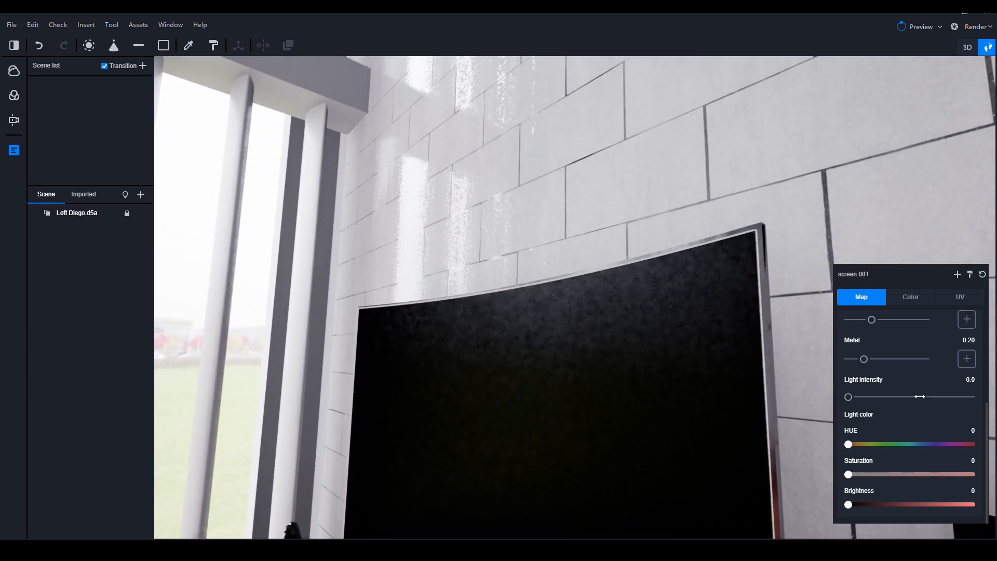
pyautogui.scroll(3, 879, 356)
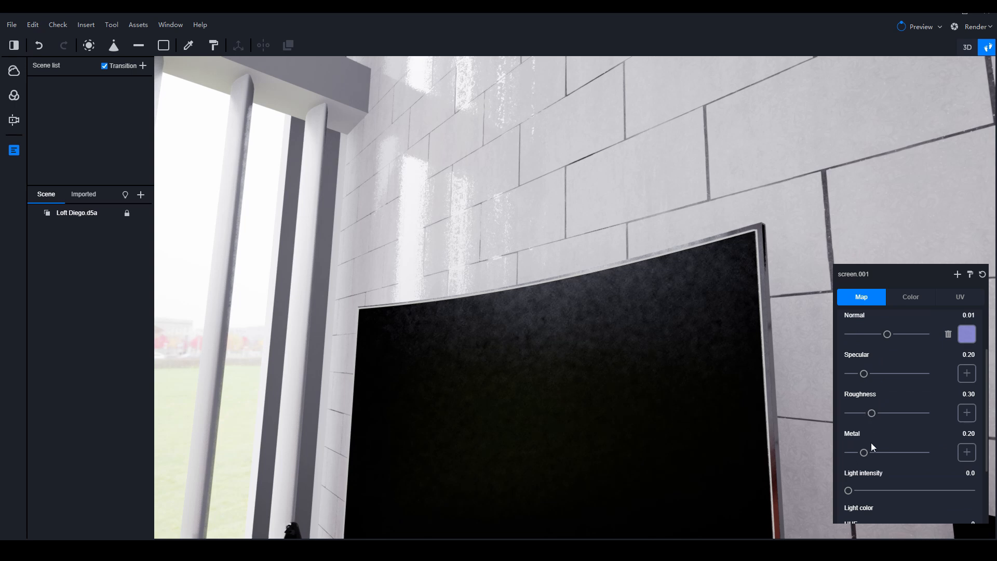
pyautogui.moveTo(871, 413); pyautogui.dragTo(856, 413)
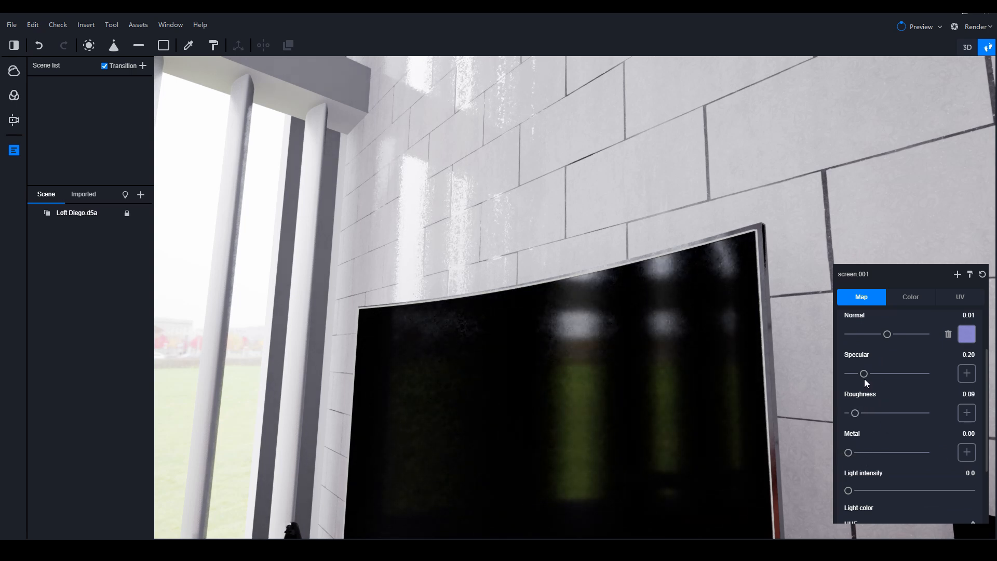
pyautogui.moveTo(866, 373); pyautogui.dragTo(887, 374)
# - Examine the TV wall and the material of the small black speaker beside the television
pyautogui.scroll(-5, 524, 356)
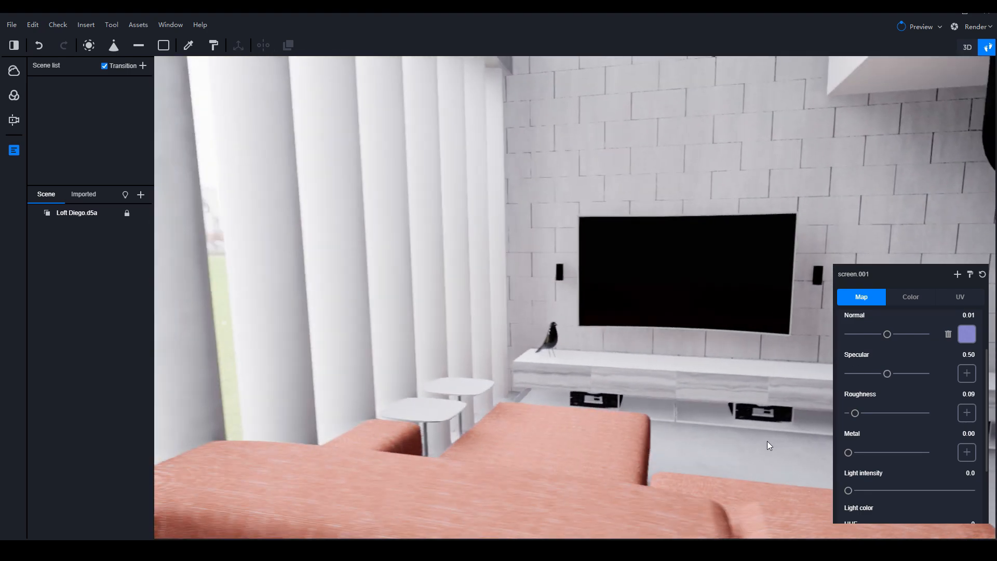
pyautogui.press('d')
pyautogui.press('w')
pyautogui.press('s')
pyautogui.moveTo(766, 434); pyautogui.dragTo(652, 416, button='right')
pyautogui.press('w')
pyautogui.press('a')
pyautogui.press('a')
pyautogui.click(677, 216)
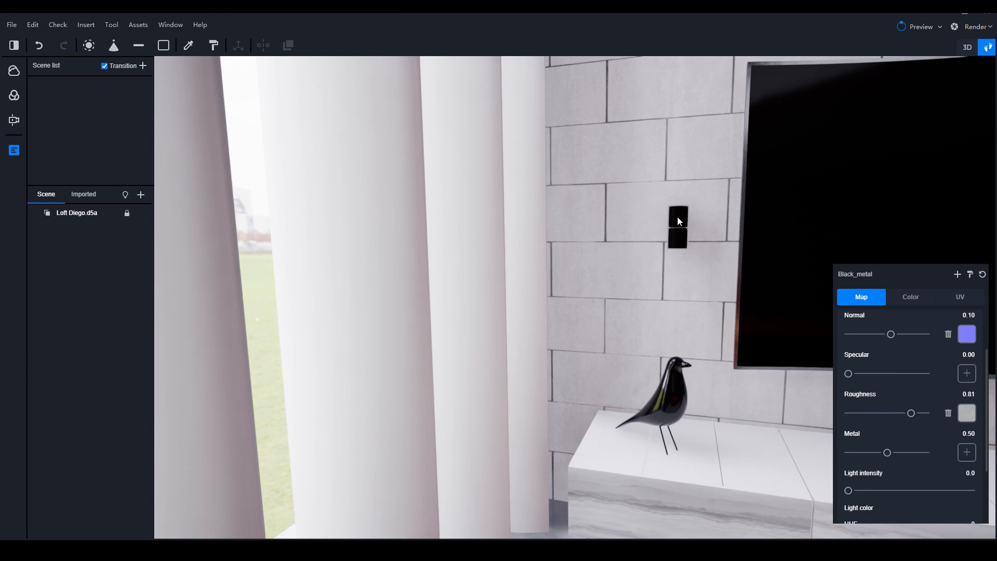
# - Select the upper-floor railing's GLASS material, keep the Transparent template, and set its refraction to 3.00
pyautogui.press('d')
pyautogui.press('s')
pyautogui.moveTo(676, 312); pyautogui.dragTo(956, 318, button='right')
pyautogui.press('w')
pyautogui.moveTo(730, 325); pyautogui.dragTo(467, 345, button='right')
pyautogui.press('w')
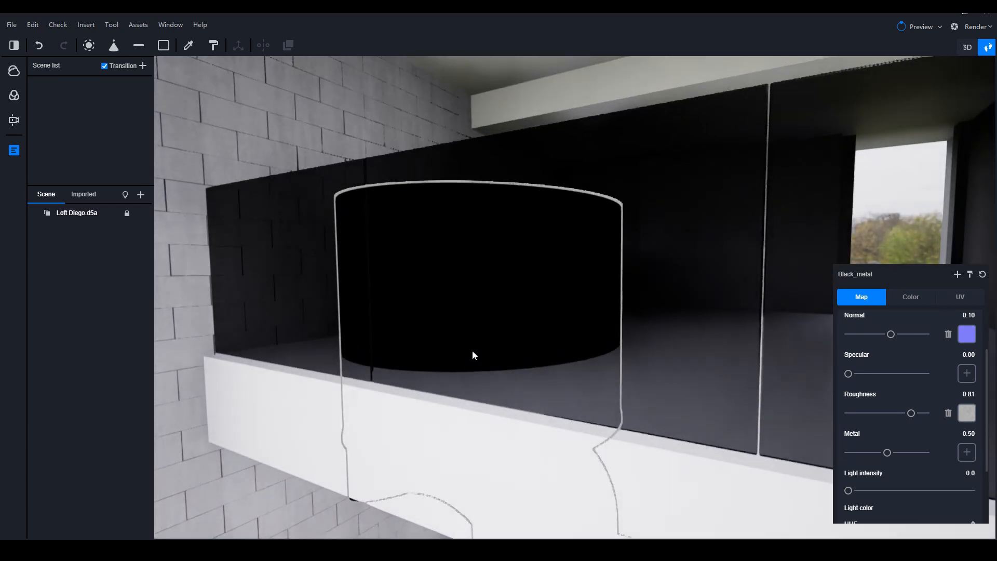
pyautogui.click(529, 291)
pyautogui.moveTo(529, 291); pyautogui.dragTo(515, 261, button='right')
pyautogui.scroll(2, 924, 340)
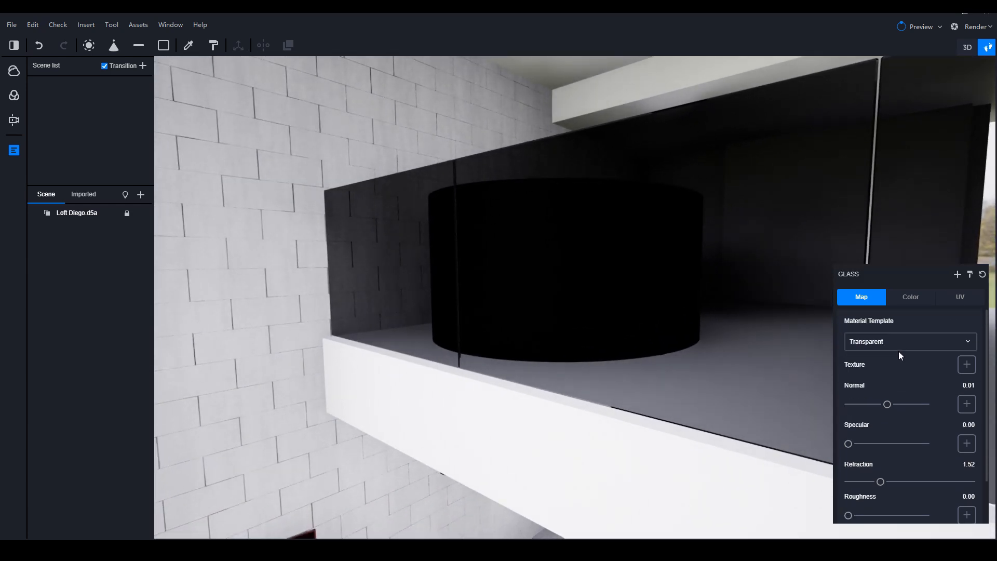
pyautogui.click(897, 344)
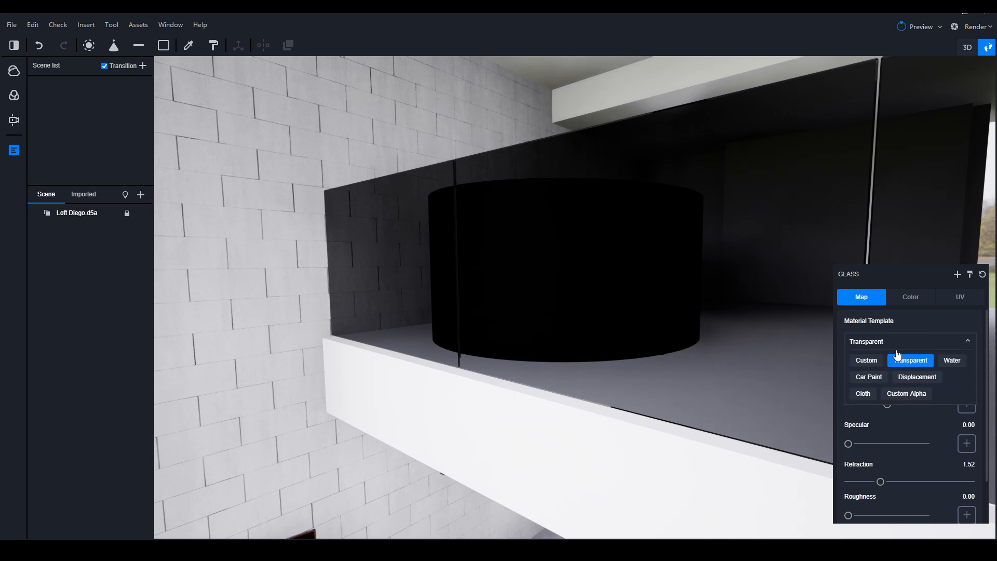
pyautogui.click(902, 363)
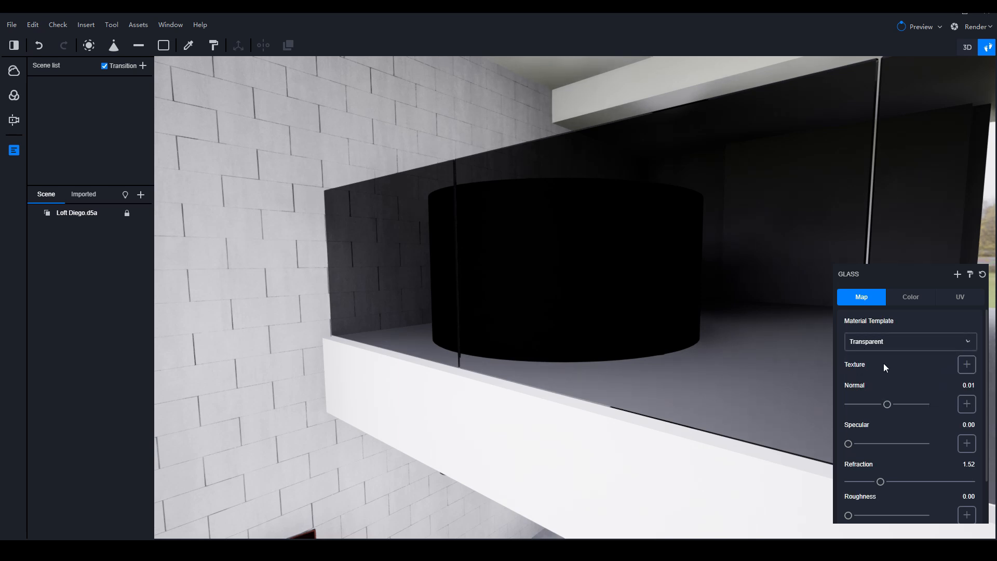
pyautogui.scroll(-1, 868, 436)
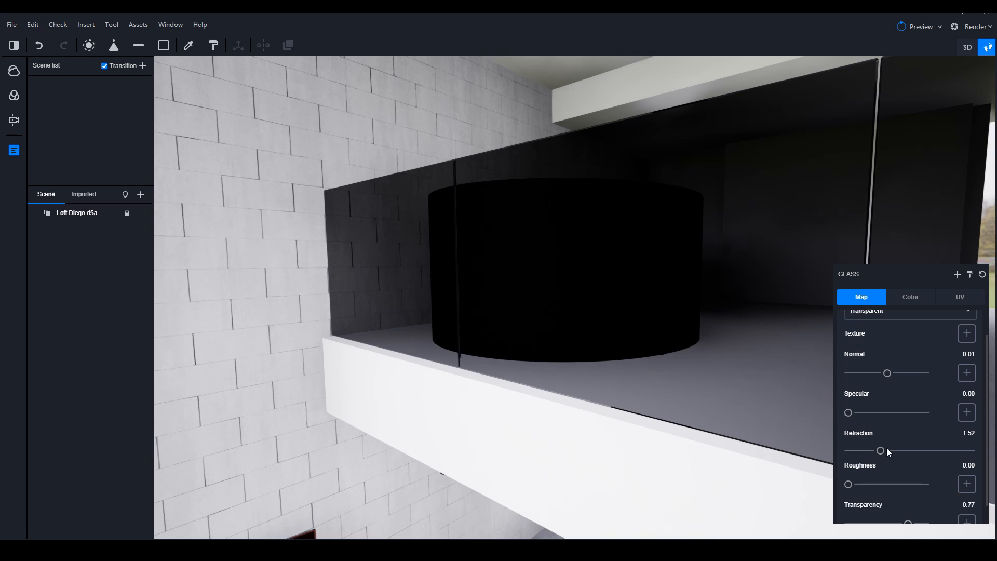
pyautogui.click(887, 449)
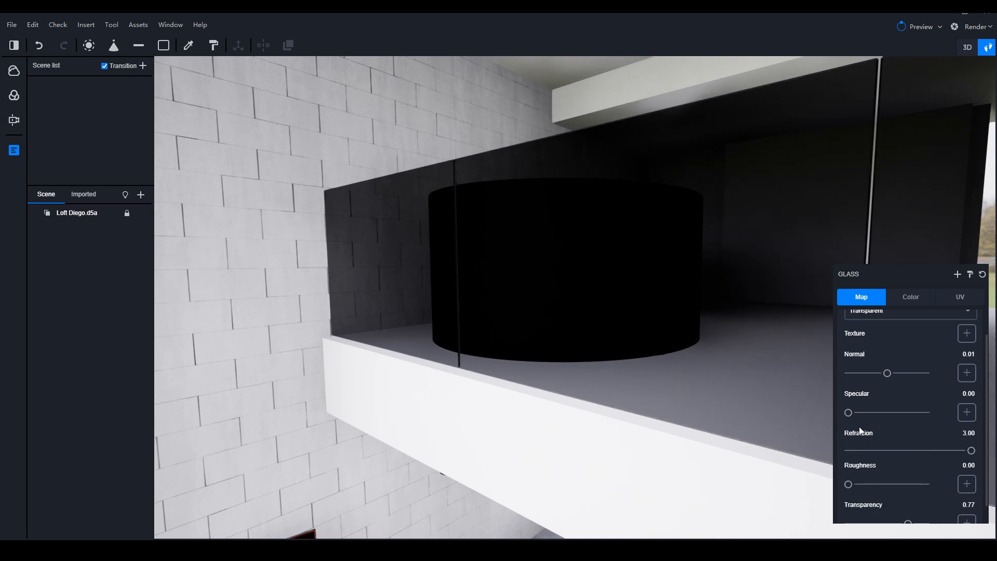
# - Set the railing's GLASS material to specular 0.18 and its color value to 200
pyautogui.moveTo(850, 414)
pyautogui.mouseDown()
pyautogui.moveTo(880, 413)
pyautogui.moveTo(849, 413)
pyautogui.moveTo(863, 412)
pyautogui.mouseUp()
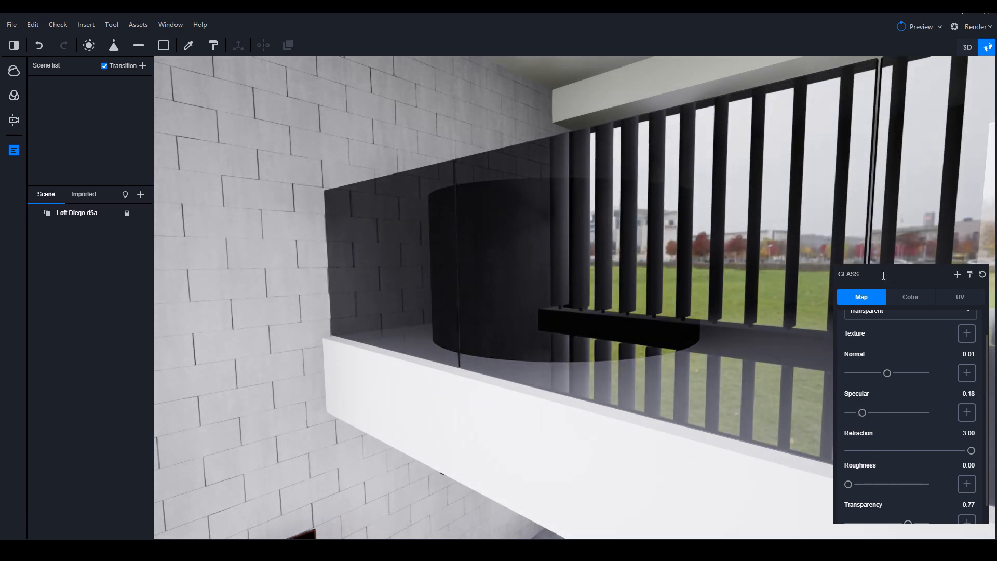
pyautogui.moveTo(696, 340); pyautogui.dragTo(424, 266, button='right')
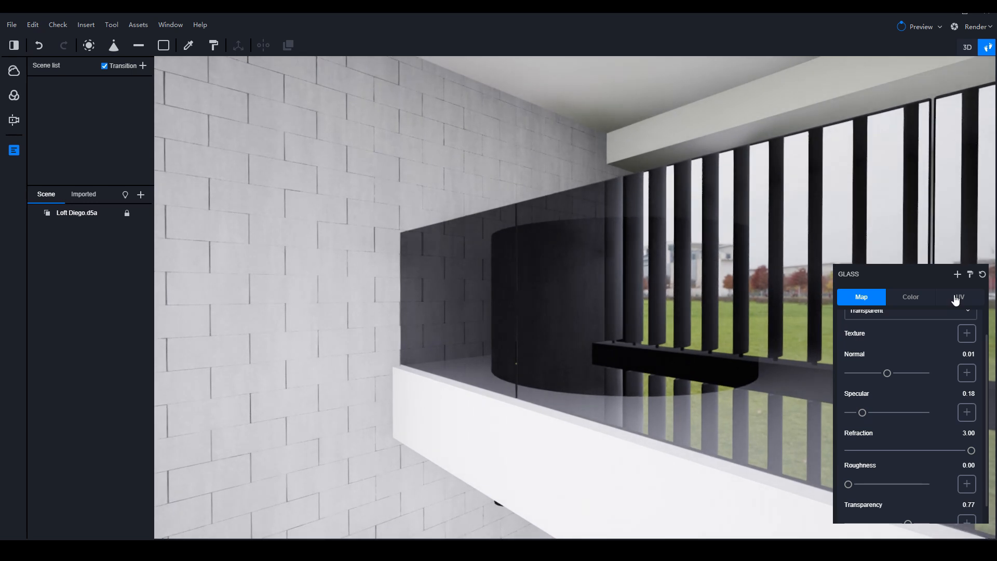
pyautogui.click(921, 301)
pyautogui.moveTo(880, 412); pyautogui.dragTo(958, 411)
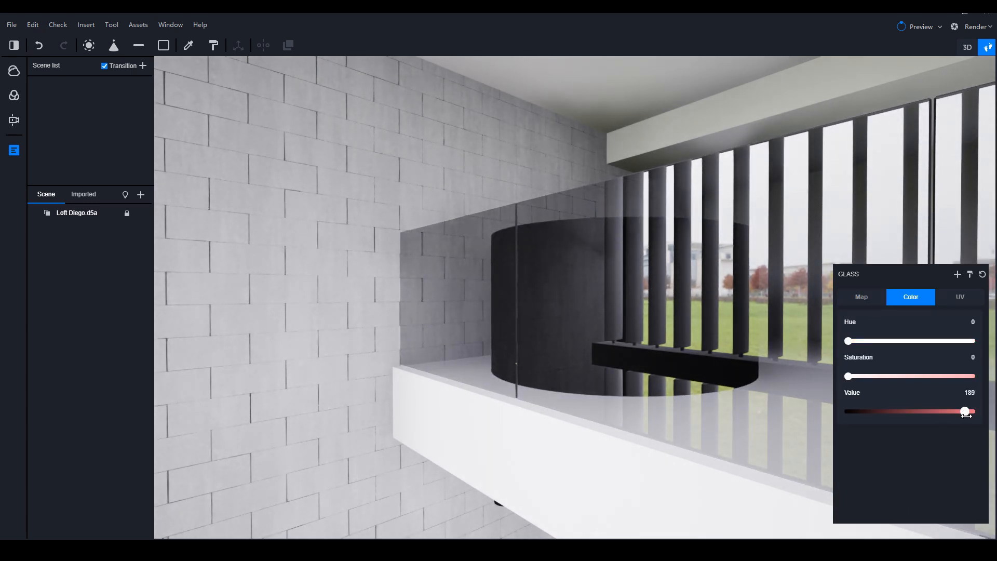
pyautogui.moveTo(587, 371); pyautogui.dragTo(952, 411, button='right')
pyautogui.moveTo(423, 341); pyautogui.dragTo(126, 324, button='right')
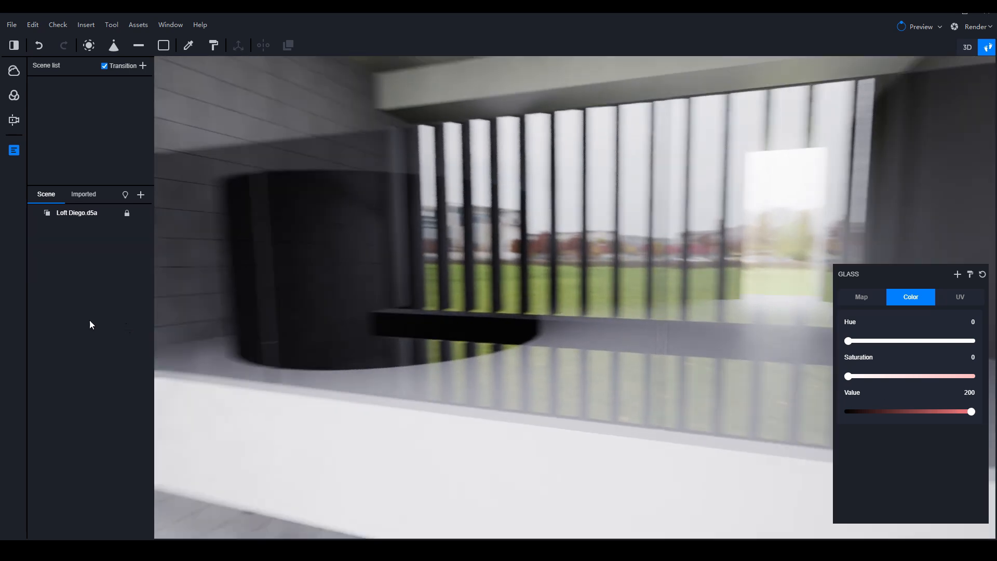
pyautogui.moveTo(730, 386); pyautogui.dragTo(474, 322, button='right')
# - Set the transparency of the railing's GLASS material to 0.95
pyautogui.click(864, 297)
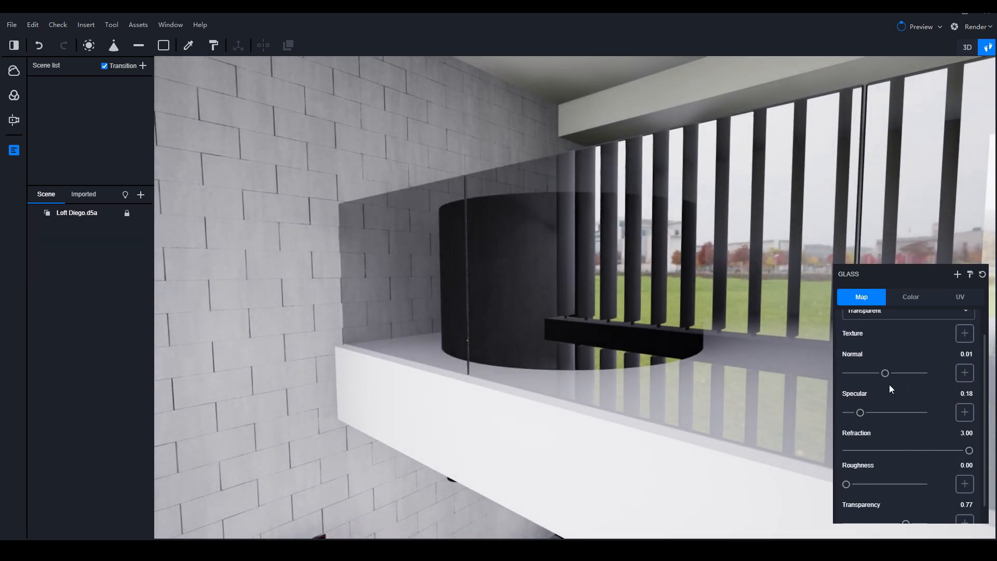
pyautogui.scroll(-1, 882, 459)
pyautogui.moveTo(908, 500)
pyautogui.mouseDown()
pyautogui.moveTo(933, 502)
pyautogui.moveTo(895, 500)
pyautogui.moveTo(923, 501)
pyautogui.mouseUp()
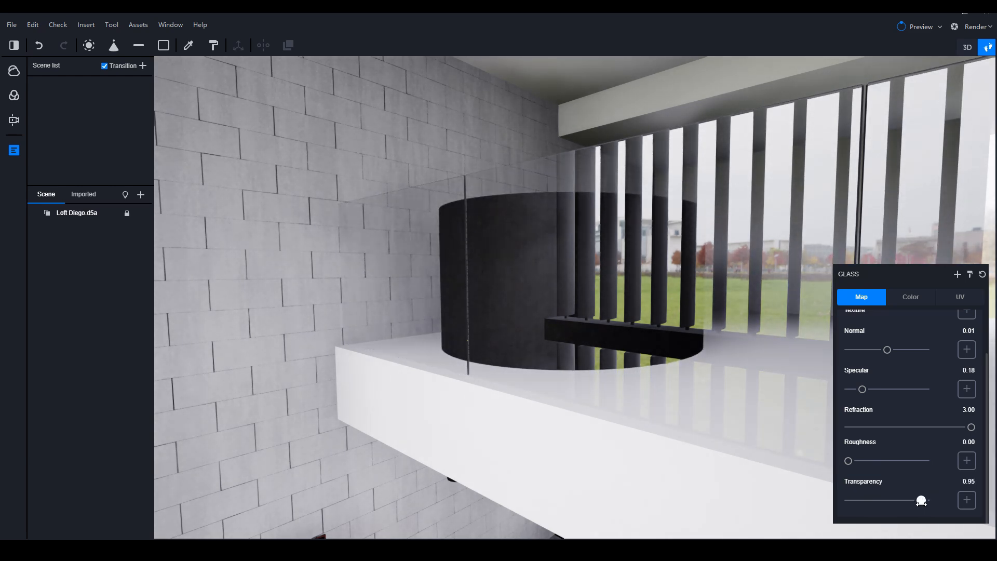
# - Face the outdoor view beside the living room's window louvers and change the HDRI sky to preset 02
pyautogui.moveTo(599, 288); pyautogui.dragTo(405, 307, button='right')
pyautogui.press('q')
pyautogui.moveTo(517, 367); pyautogui.dragTo(438, 385, button='right')
pyautogui.moveTo(491, 420); pyautogui.dragTo(504, 382, button='right')
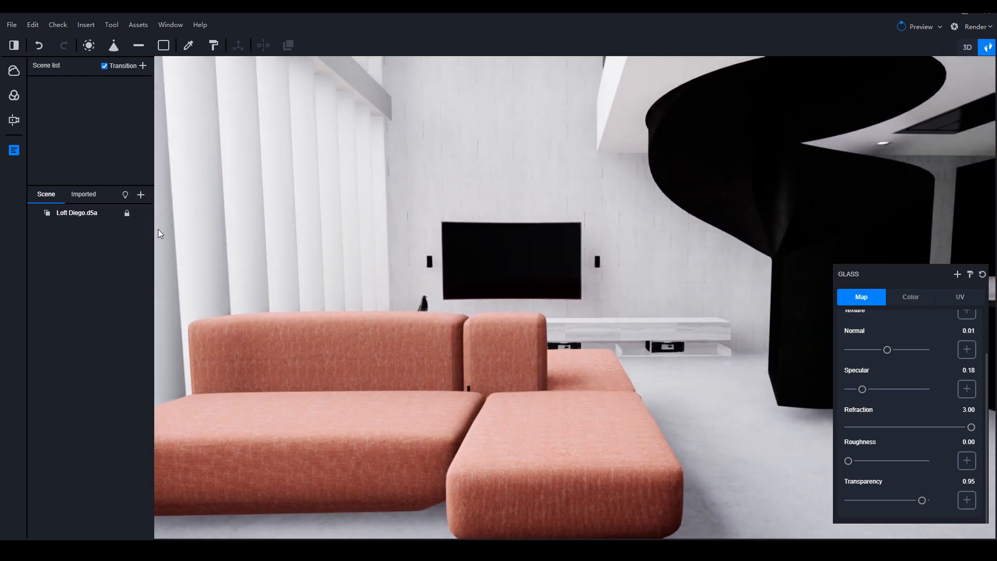
pyautogui.moveTo(156, 146); pyautogui.dragTo(406, 305, button='right')
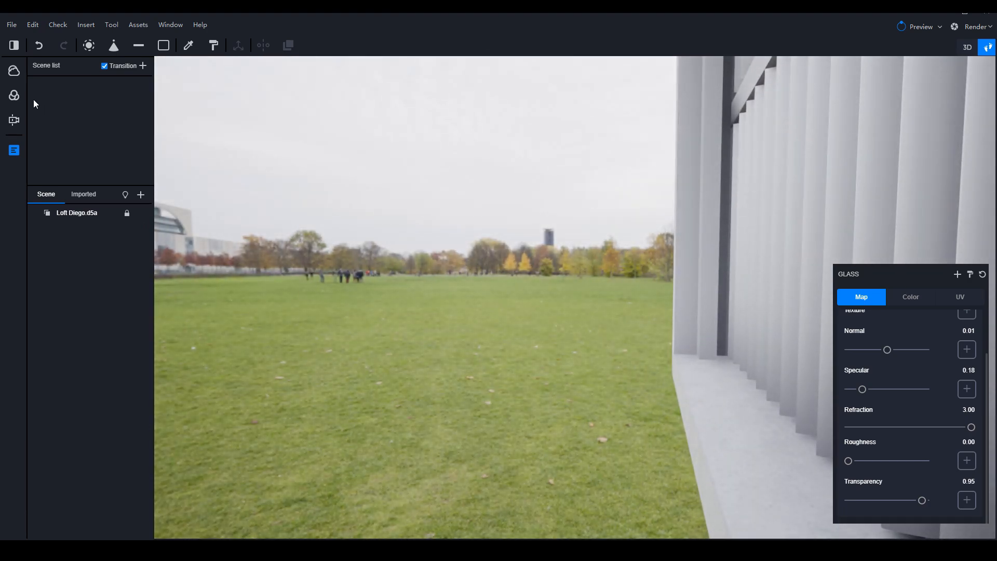
pyautogui.click(13, 72)
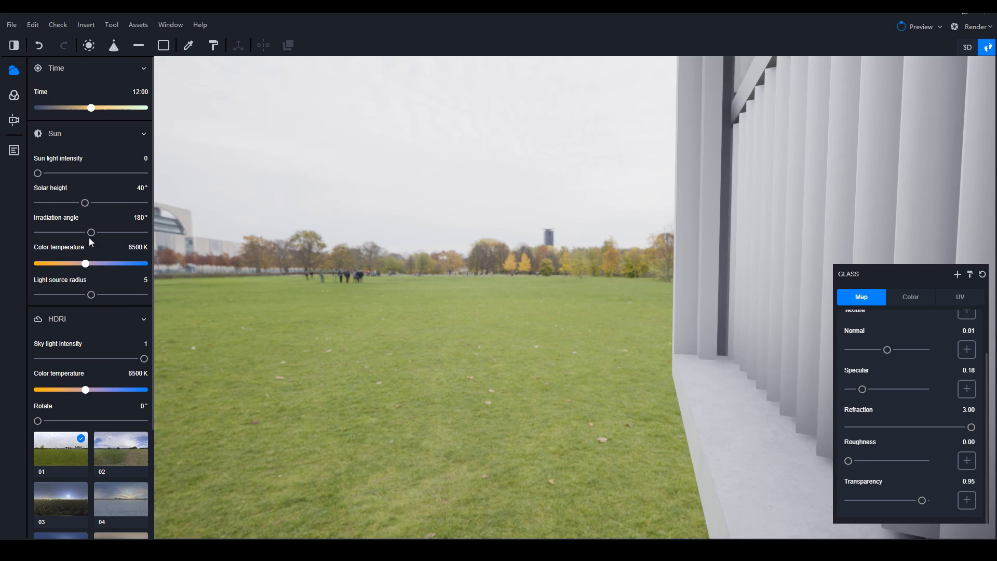
pyautogui.scroll(-3, 103, 383)
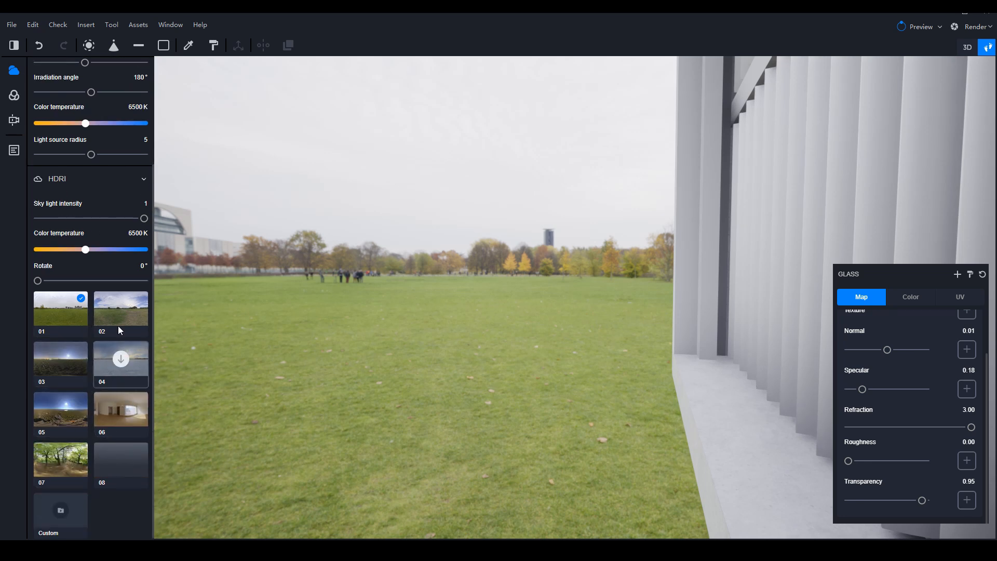
pyautogui.moveTo(122, 455)
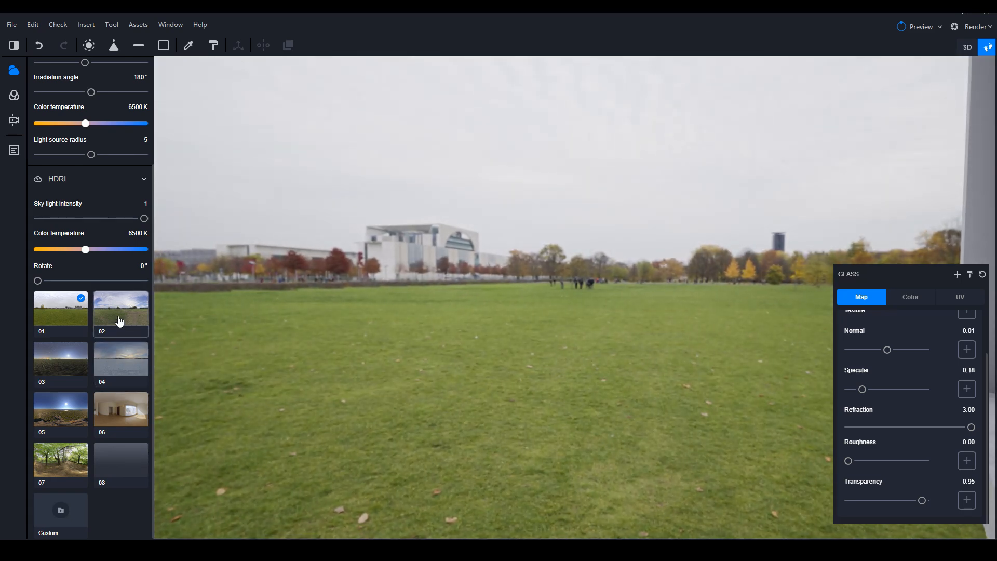
pyautogui.click(119, 321)
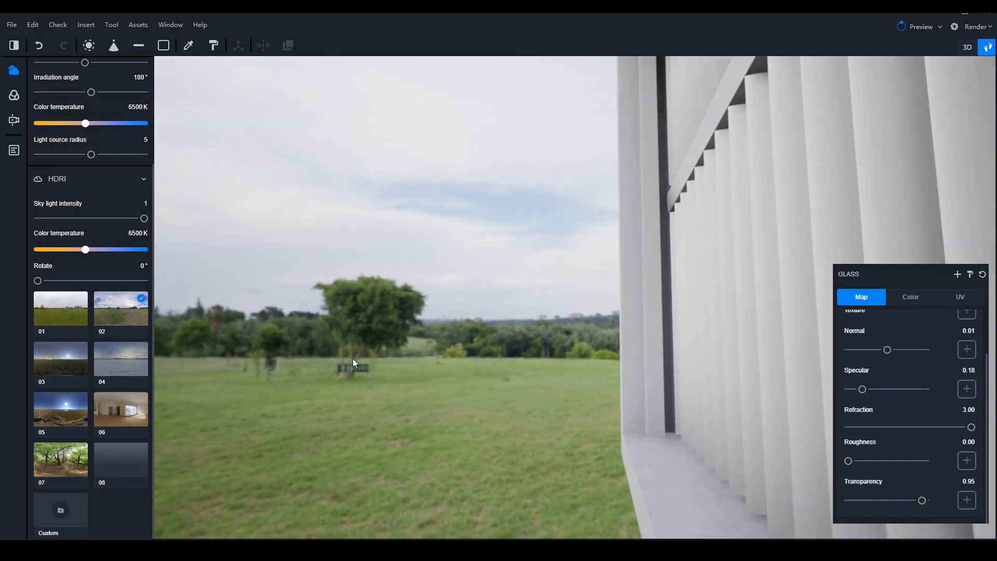
# - Compare the outdoor background by switching to HDRI sky 01 and returning to 02
pyautogui.moveTo(125, 362)
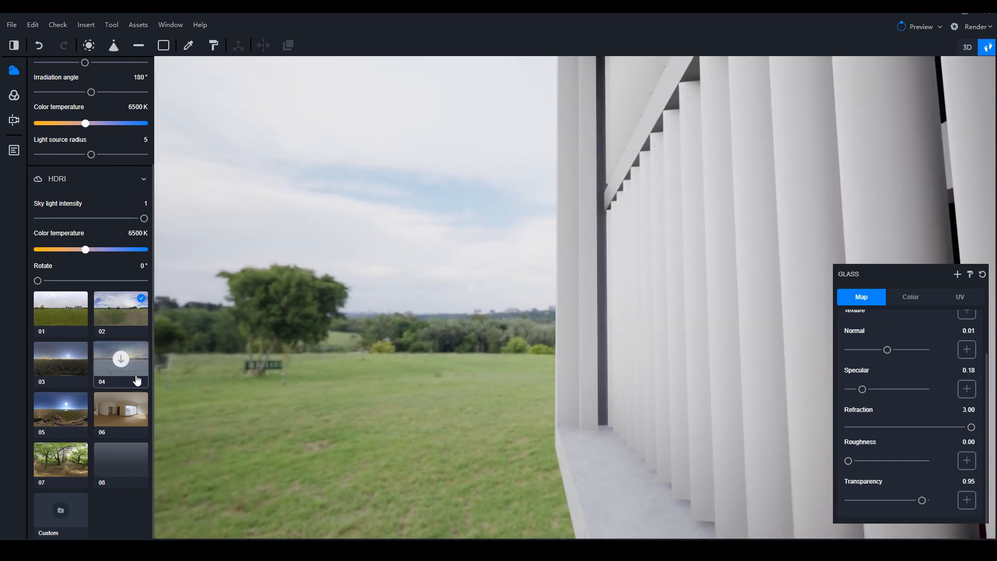
pyautogui.moveTo(59, 380)
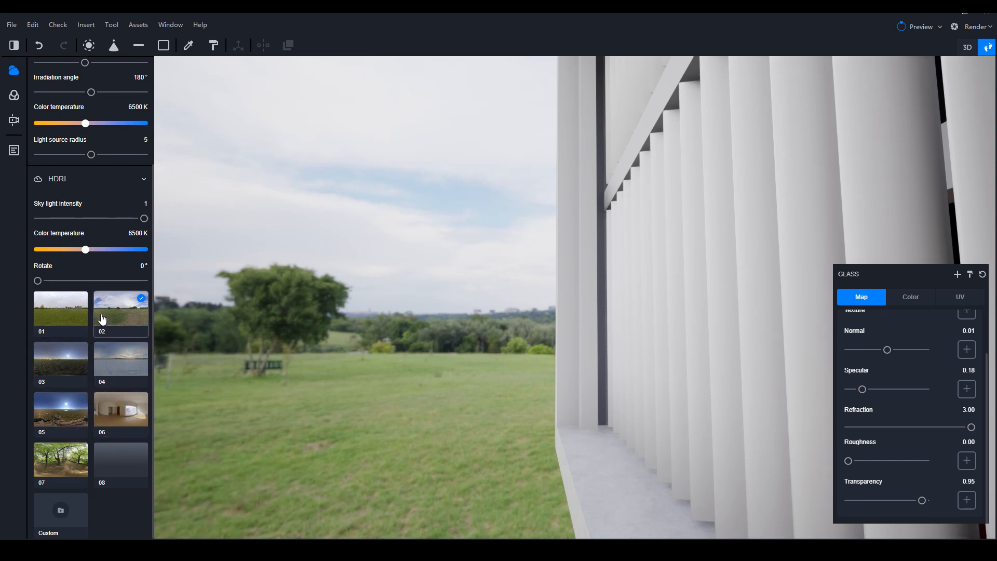
pyautogui.click(72, 319)
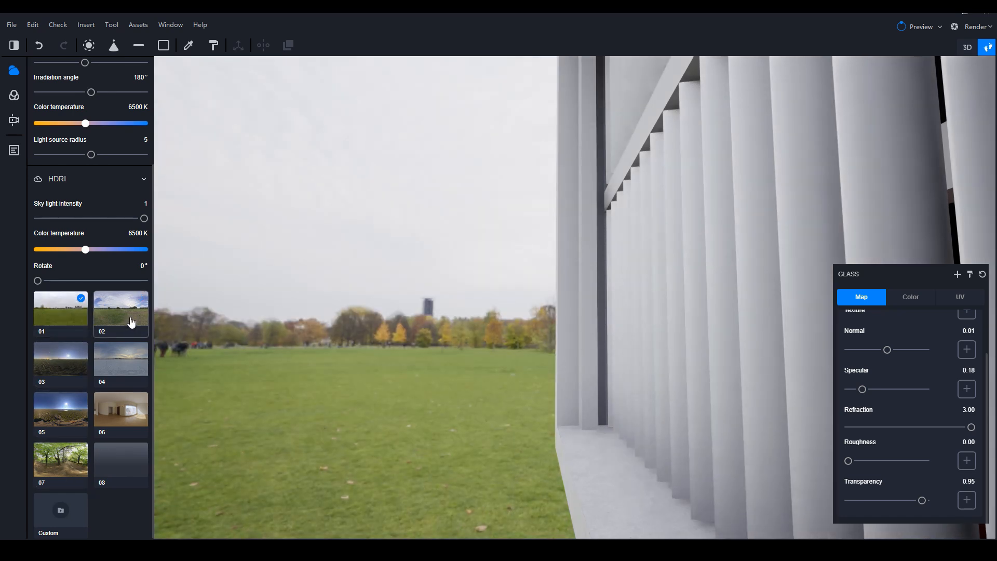
pyautogui.click(131, 323)
# - Set the sun's irradiation angle to 67.7° and its light intensity to 0.31 so sunlight reaches the sofa and TV wall
pyautogui.moveTo(453, 343); pyautogui.dragTo(556, 395, button='right')
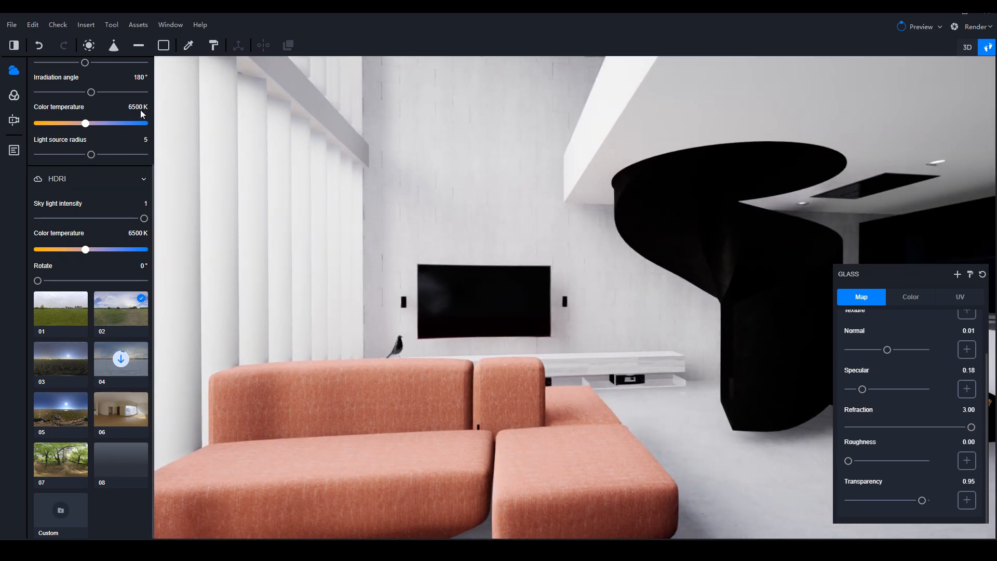
pyautogui.scroll(3, 96, 142)
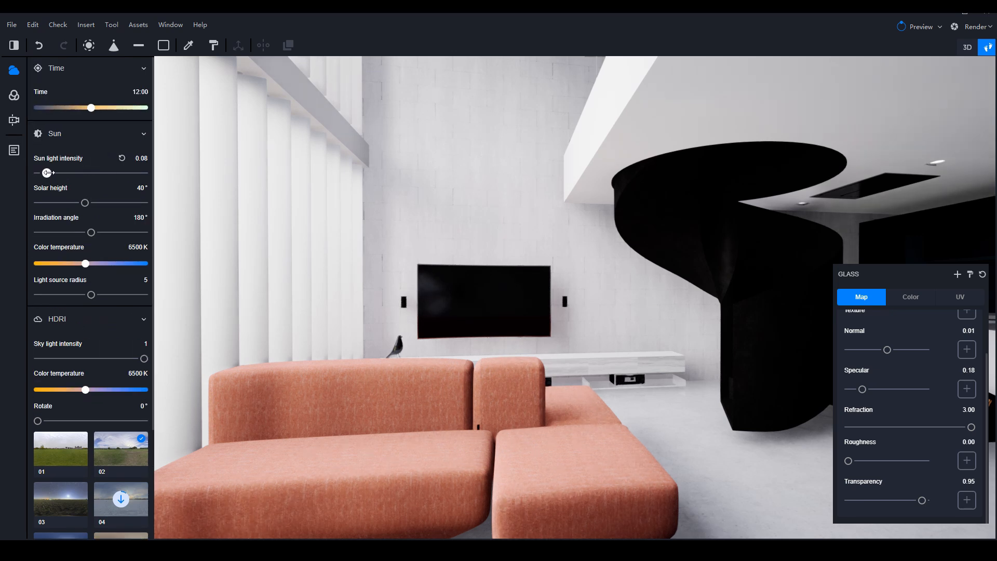
pyautogui.moveTo(48, 172); pyautogui.dragTo(71, 172)
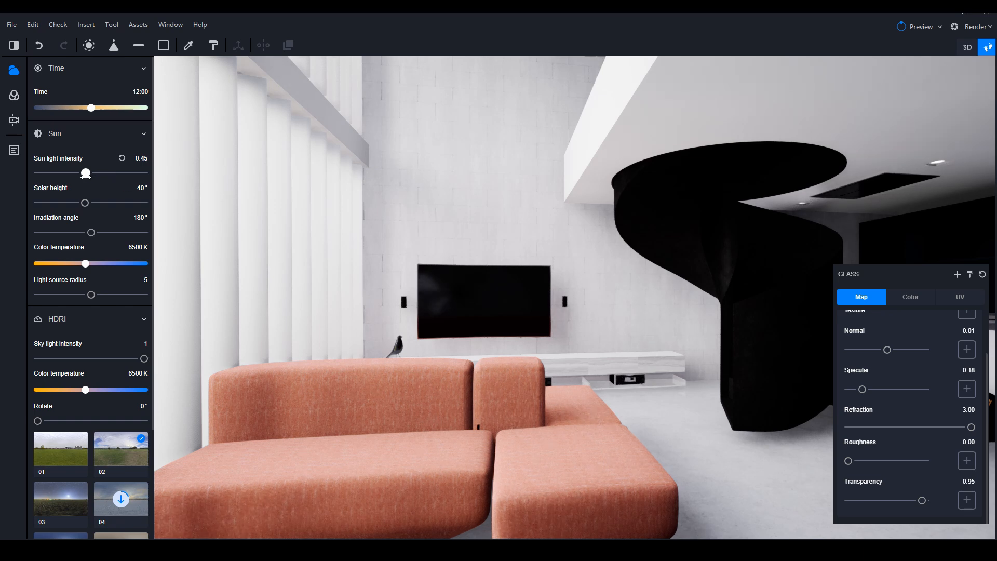
pyautogui.moveTo(104, 184); pyautogui.dragTo(105, 183)
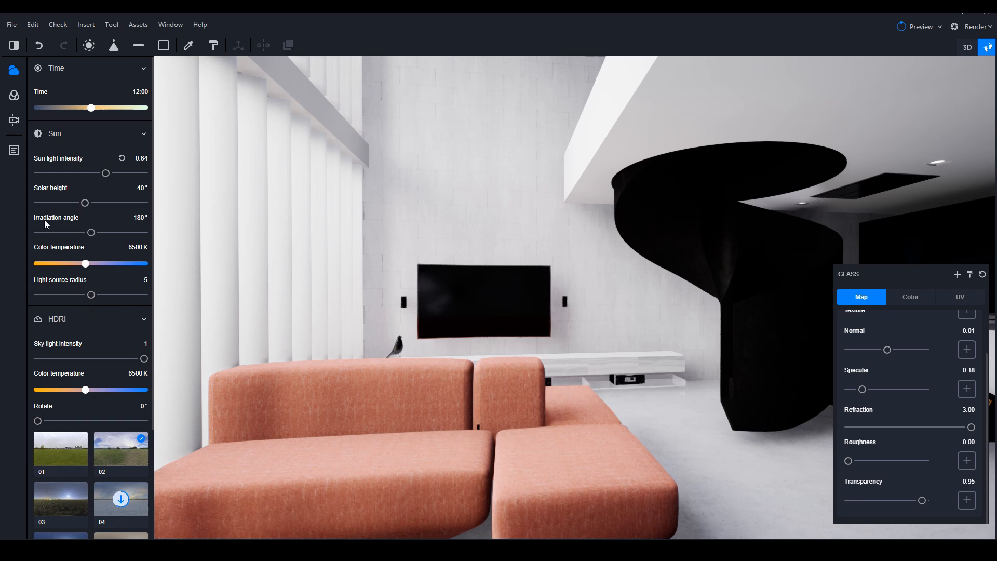
pyautogui.moveTo(94, 231); pyautogui.dragTo(57, 232)
pyautogui.moveTo(582, 314); pyautogui.dragTo(528, 310, button='right')
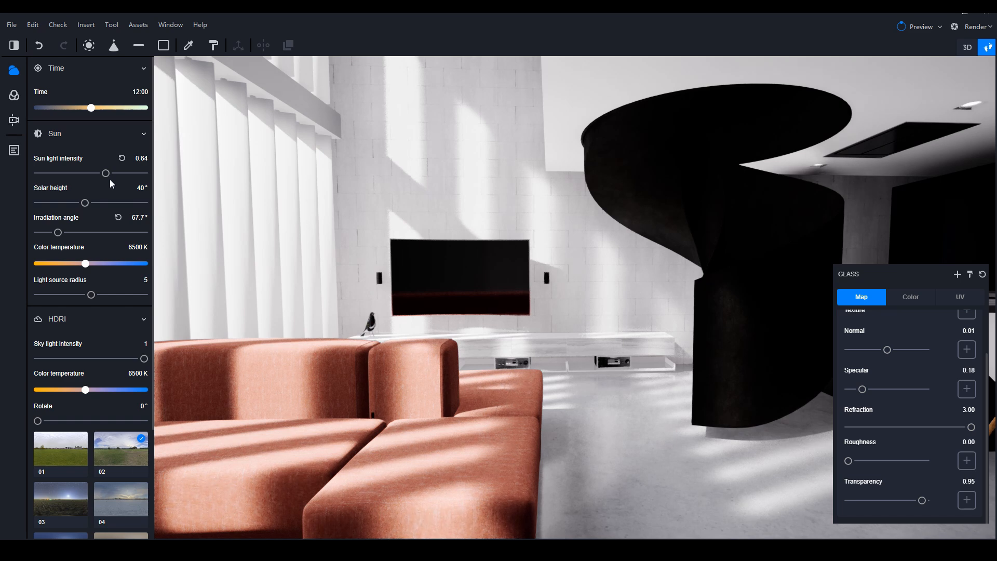
pyautogui.moveTo(73, 173); pyautogui.dragTo(71, 173)
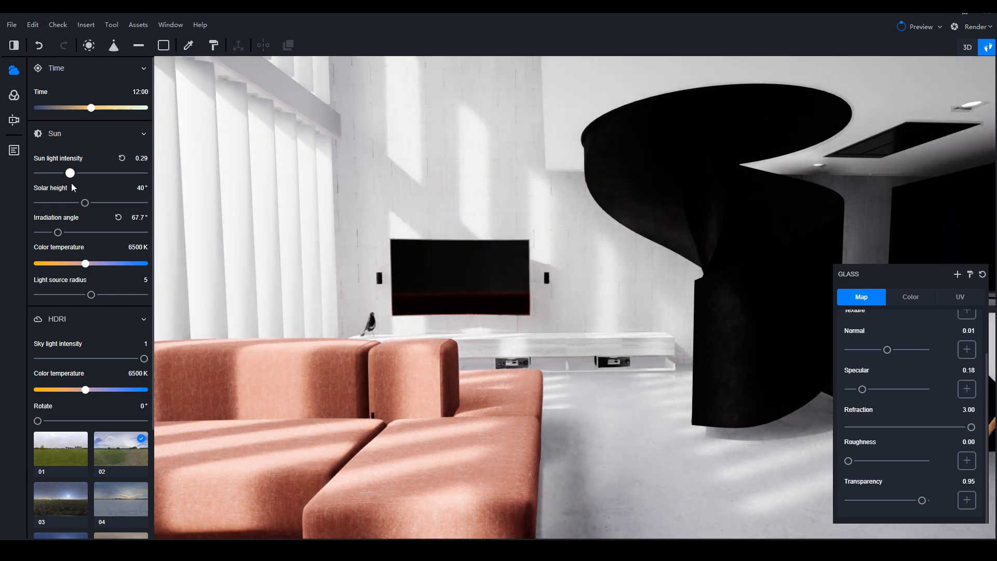
pyautogui.moveTo(491, 262); pyautogui.dragTo(494, 270, button='right')
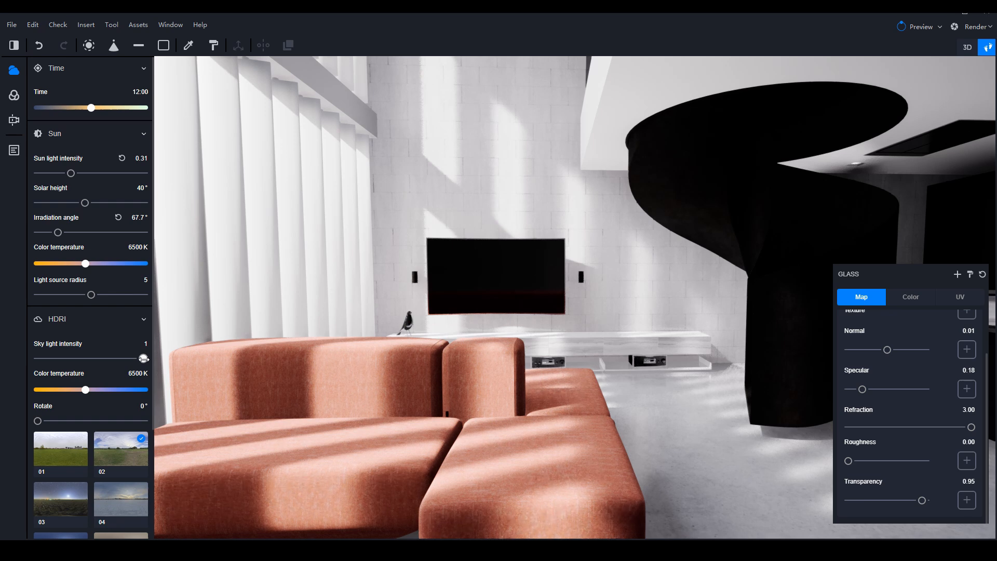
# - Try the HDRI sky light intensity at 0 and restore it to 1
pyautogui.moveTo(141, 359); pyautogui.dragTo(21, 360)
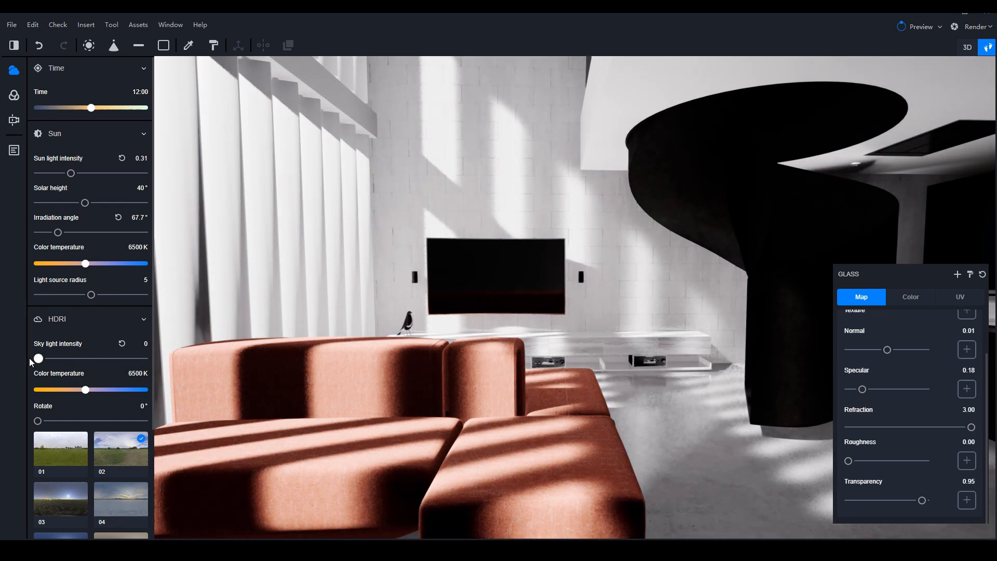
pyautogui.moveTo(37, 358); pyautogui.dragTo(154, 370)
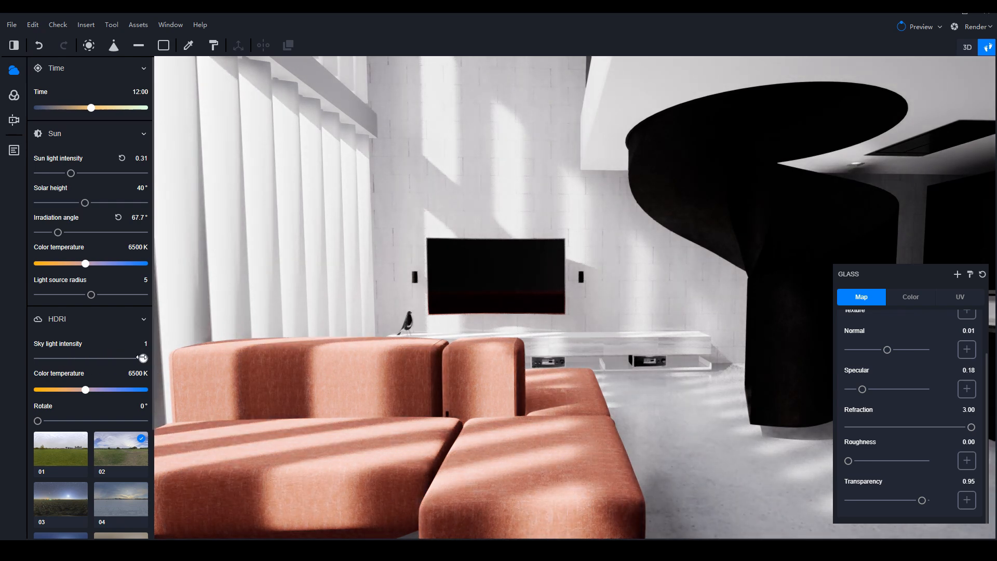
pyautogui.moveTo(144, 359)
pyautogui.mouseDown()
pyautogui.moveTo(105, 360)
pyautogui.moveTo(143, 370)
pyautogui.mouseUp()
# - Set the HDRI color temperature to 7100 K, rotate the sky to 164°, and deselect the glass material
pyautogui.moveTo(107, 390)
pyautogui.mouseDown()
pyautogui.moveTo(65, 390)
pyautogui.moveTo(126, 391)
pyautogui.mouseUp()
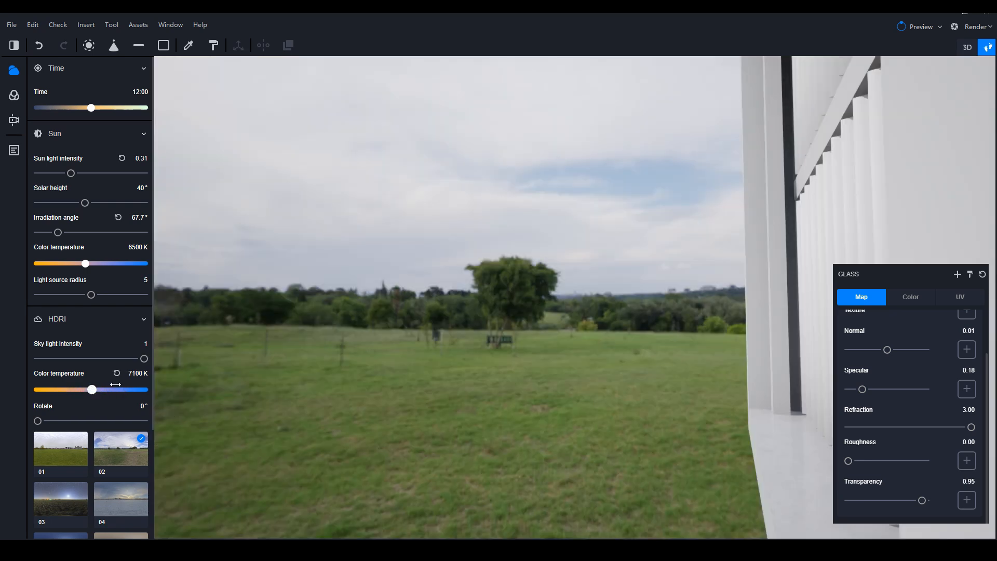
pyautogui.moveTo(209, 375)
pyautogui.mouseDown()
pyautogui.moveTo(318, 367)
pyautogui.moveTo(200, 375)
pyautogui.mouseUp()
pyautogui.moveTo(37, 420); pyautogui.dragTo(106, 427)
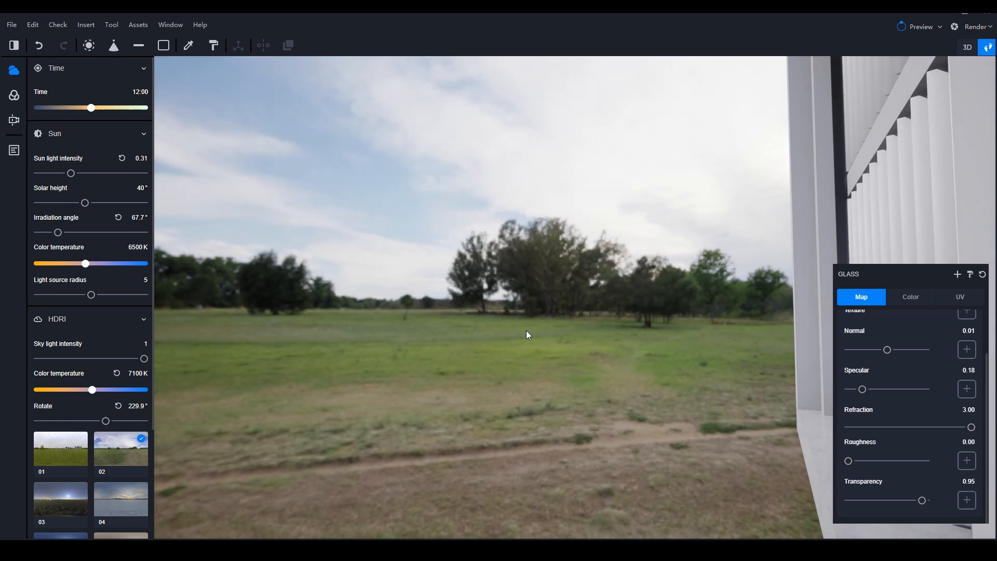
pyautogui.moveTo(501, 331); pyautogui.dragTo(718, 379, button='right')
pyautogui.press('Escape')
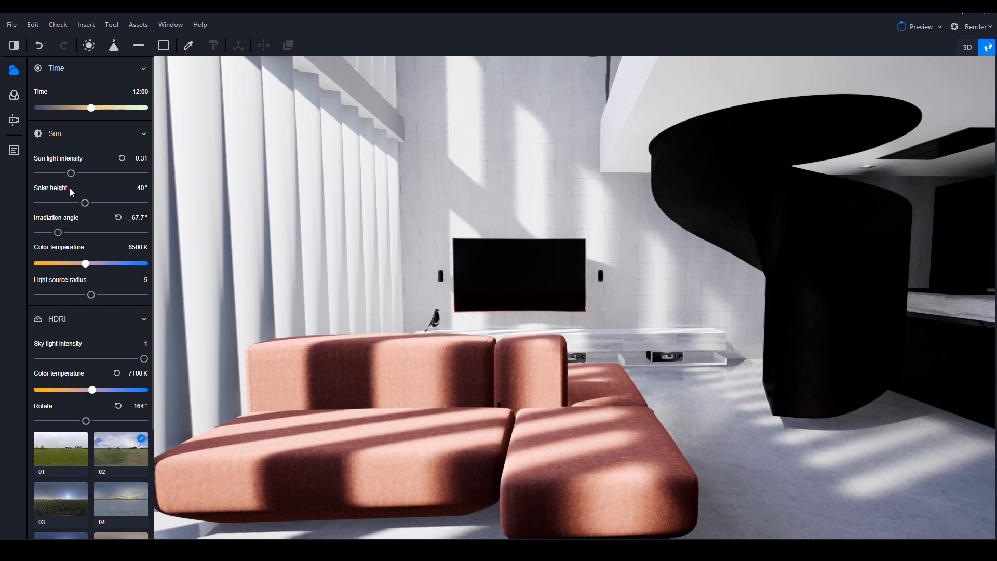
# - Set the sun light intensity to 0.06, solar height to 46.8° and sun color temperature to 7000 K
pyautogui.moveTo(71, 173); pyautogui.dragTo(45, 173)
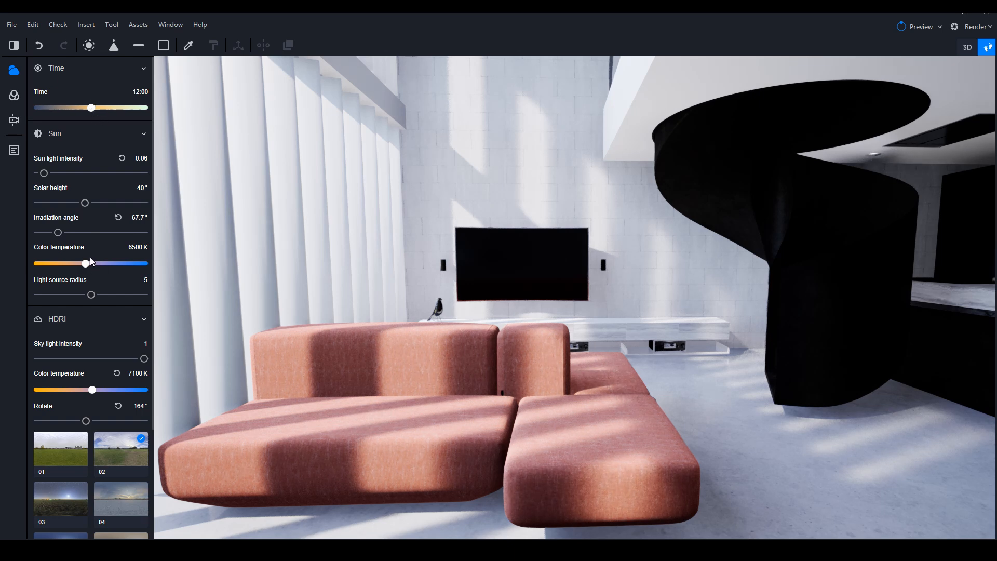
pyautogui.moveTo(86, 263); pyautogui.dragTo(100, 263)
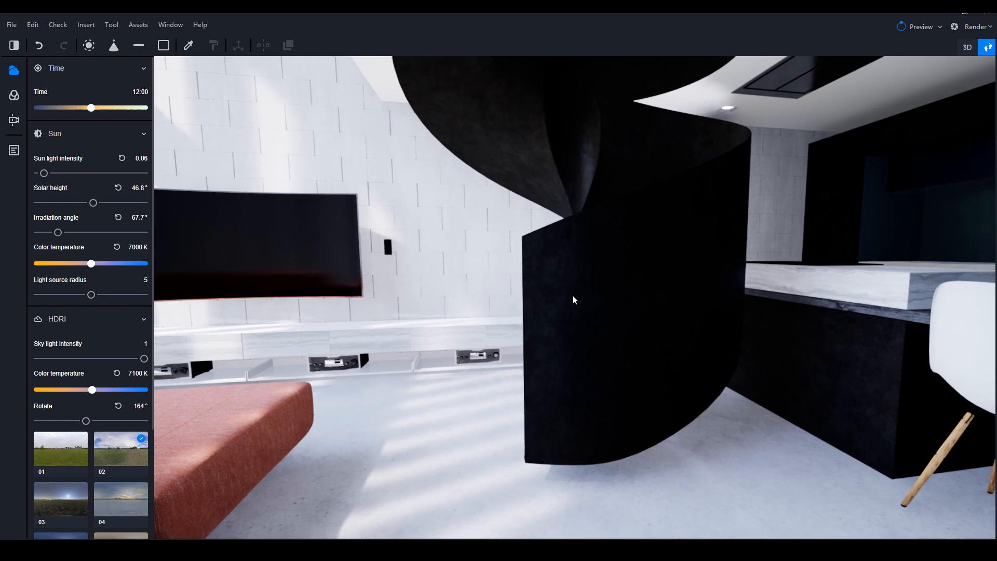
# - Place a spotlight on the block wall just below the small black speaker beside the TV
pyautogui.moveTo(525, 283); pyautogui.dragTo(473, 191, button='right')
pyautogui.moveTo(518, 286); pyautogui.dragTo(332, 178, button='right')
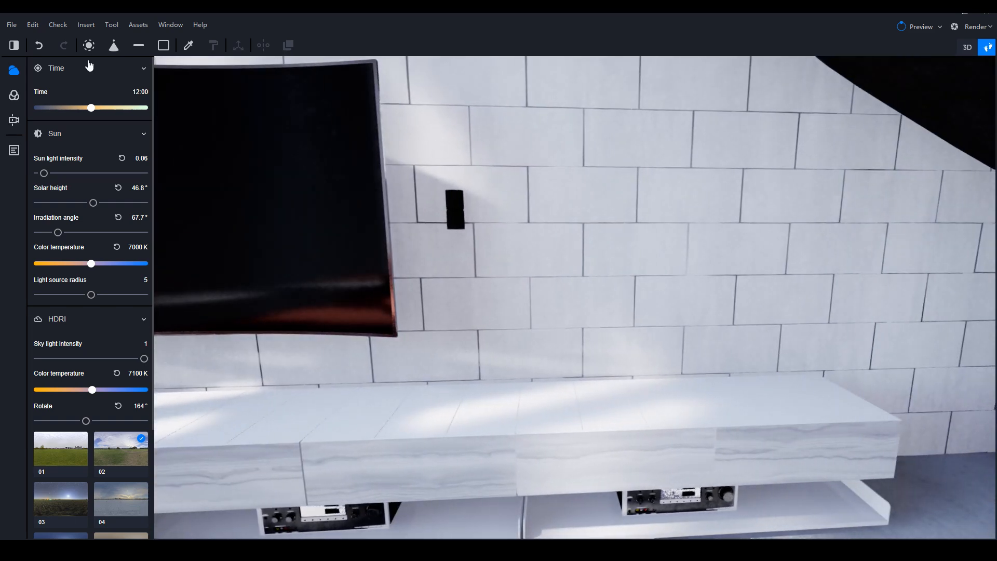
pyautogui.click(114, 47)
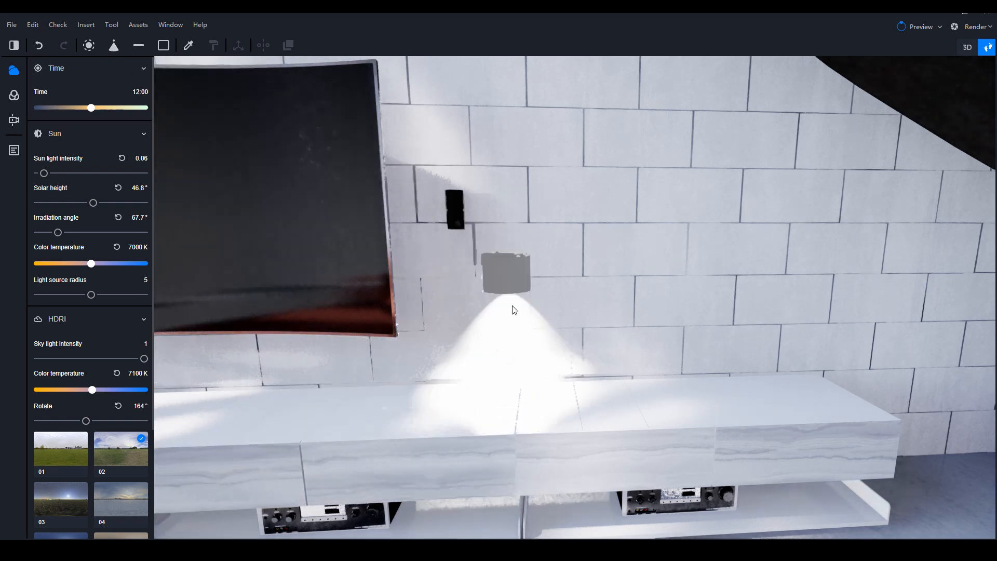
pyautogui.click(459, 238)
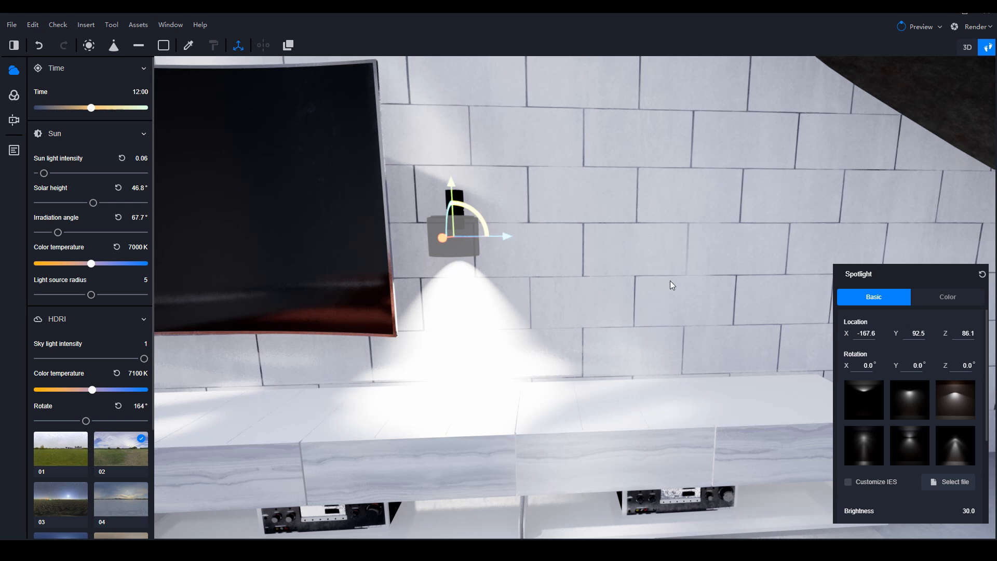
# - Apply the narrow vertical-beam IES preset to the spotlight and lower its brightness to 1.7
pyautogui.scroll(-2, 939, 422)
pyautogui.scroll(2, 939, 422)
pyautogui.click(864, 447)
pyautogui.scroll(3, 624, 372)
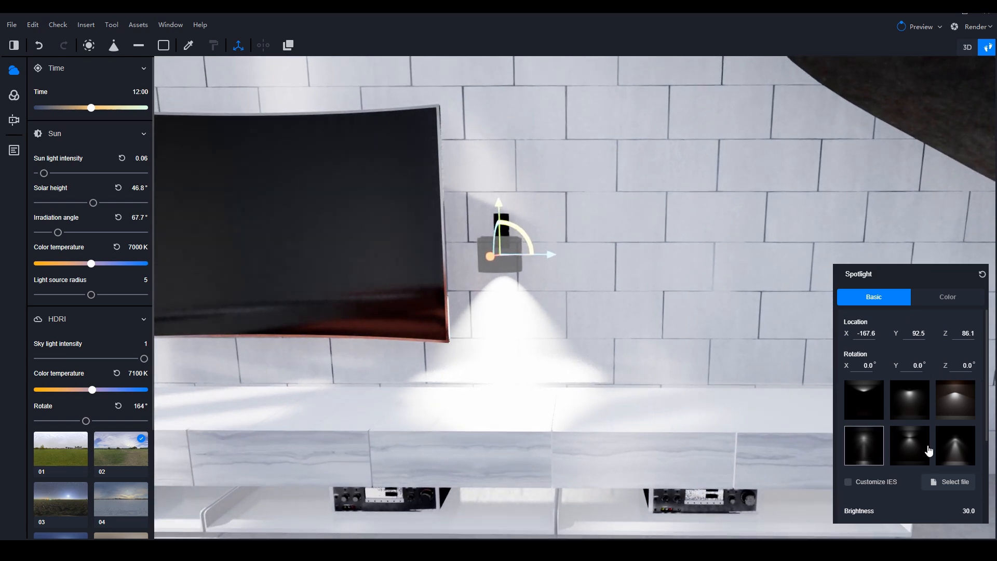
pyautogui.scroll(-3, 862, 477)
pyautogui.moveTo(867, 435); pyautogui.dragTo(850, 435)
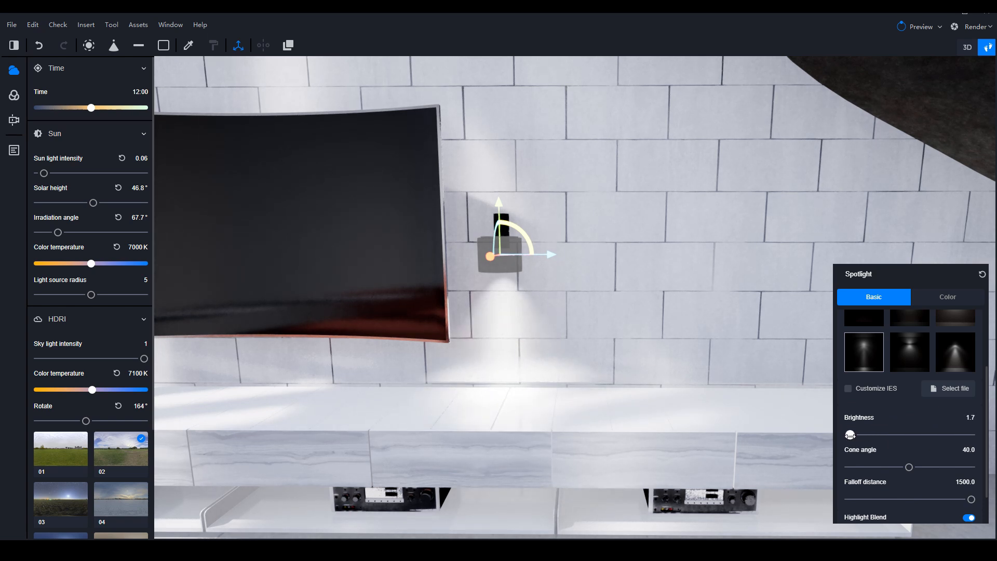
# - Warm the TV-wall spotlight by setting its color temperature to 3900 K
pyautogui.scroll(2, 904, 387)
pyautogui.click(926, 307)
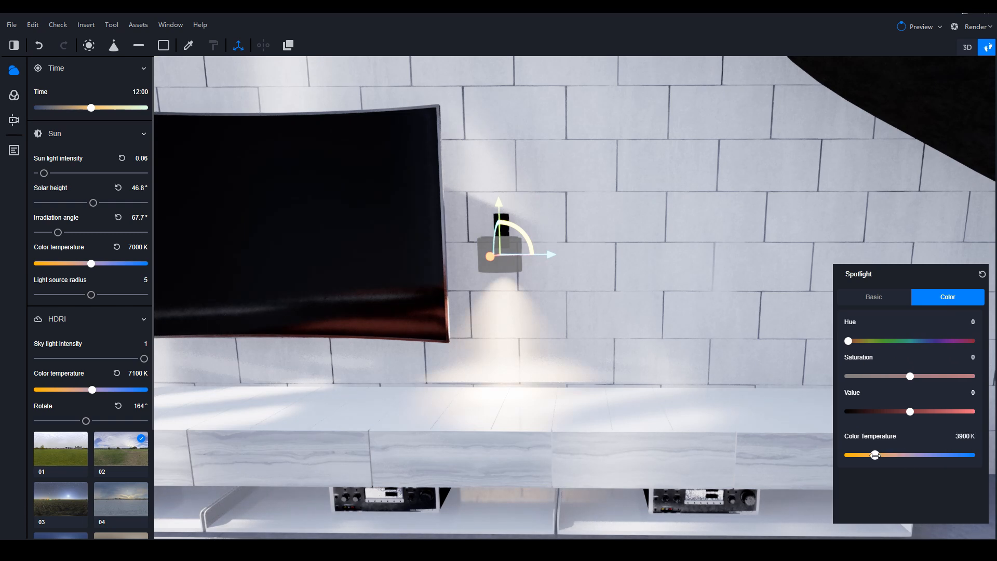
pyautogui.press('a')
pyautogui.moveTo(660, 409); pyautogui.dragTo(695, 419, button='right')
pyautogui.press('d')
# - Set the falloff distance of the TV-wall spotlight to 71.5
pyautogui.click(874, 296)
pyautogui.scroll(-3, 890, 461)
pyautogui.scroll(-1, 891, 472)
pyautogui.moveTo(504, 358); pyautogui.dragTo(501, 397, button='right')
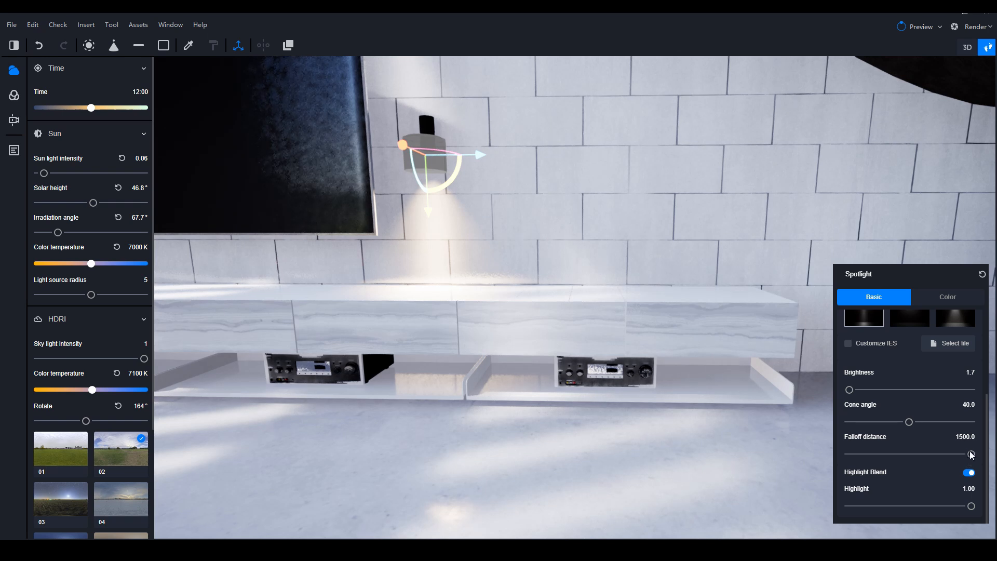
pyautogui.moveTo(971, 454); pyautogui.dragTo(842, 459)
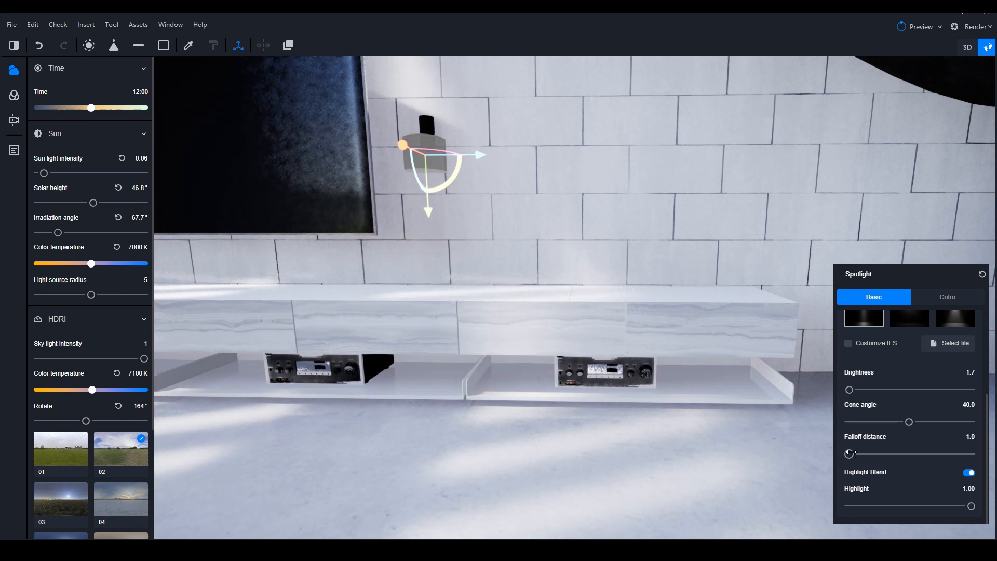
pyautogui.moveTo(851, 455); pyautogui.dragTo(854, 454)
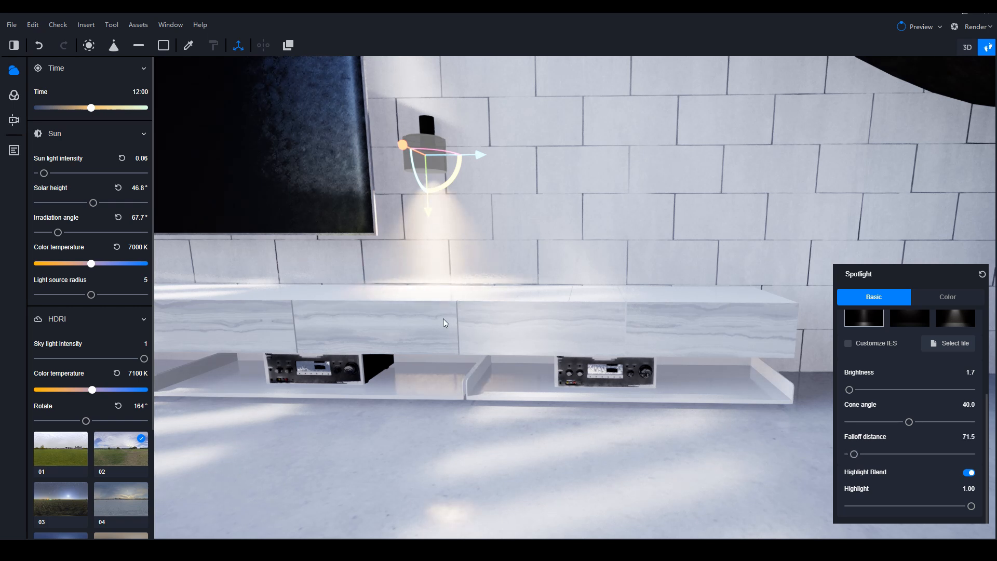
# - Duplicate the spotlight onto the wall above the small black speaker and rotate the copy to shine straight up
pyautogui.moveTo(524, 270); pyautogui.dragTo(496, 278, button='right')
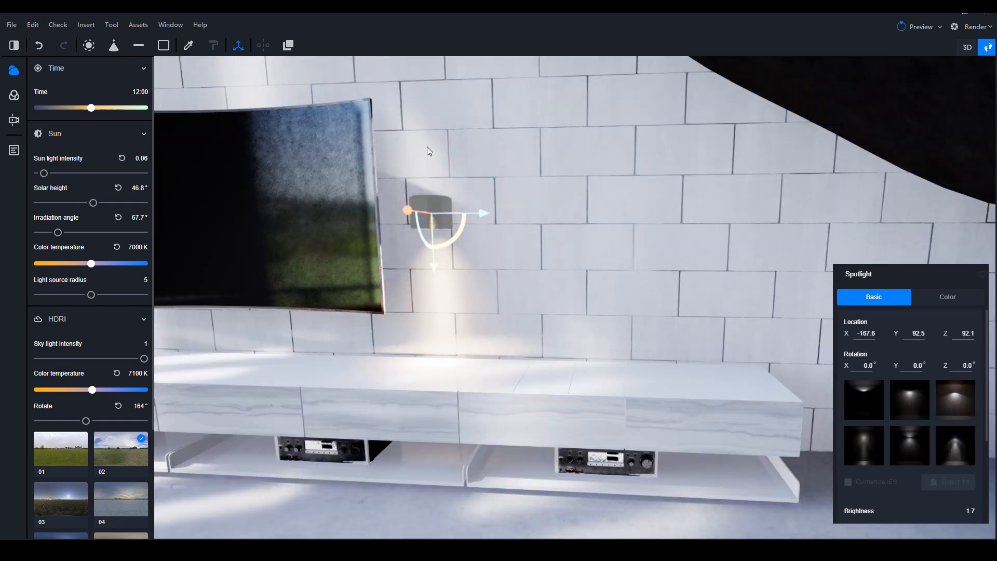
pyautogui.click(289, 46)
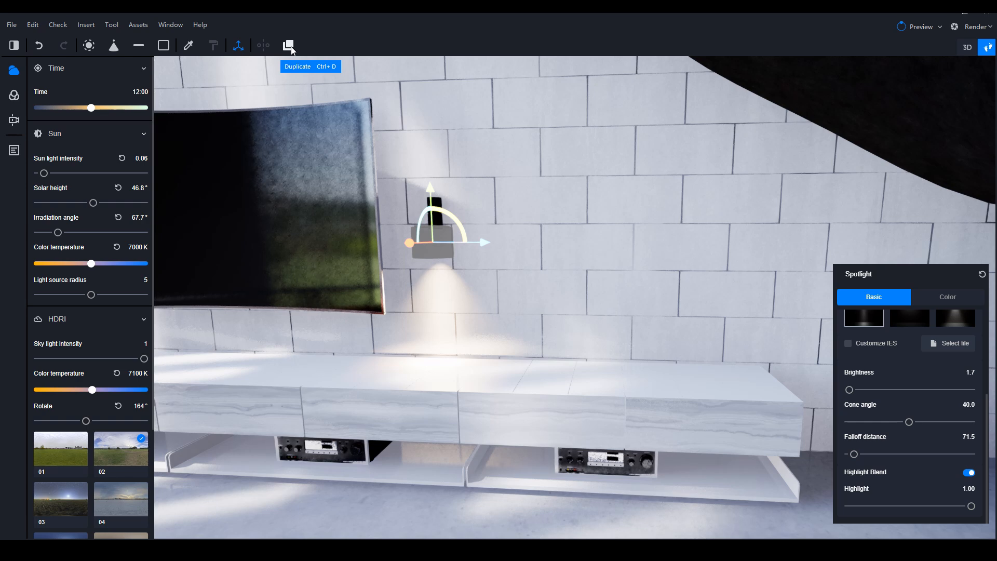
pyautogui.click(292, 48)
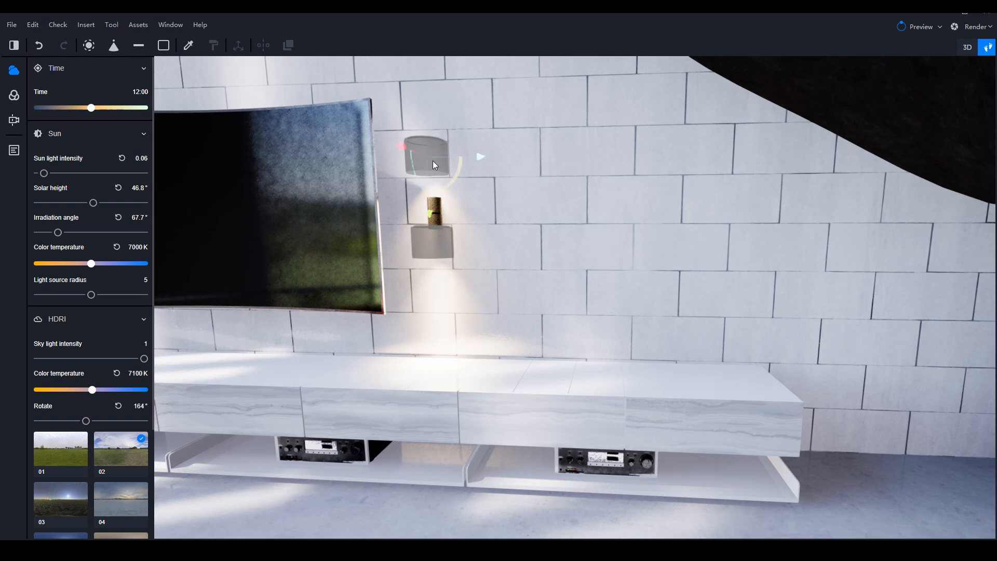
pyautogui.click(433, 162)
pyautogui.moveTo(448, 214); pyautogui.dragTo(503, 216, button='middle')
pyautogui.moveTo(515, 187); pyautogui.dragTo(540, 41)
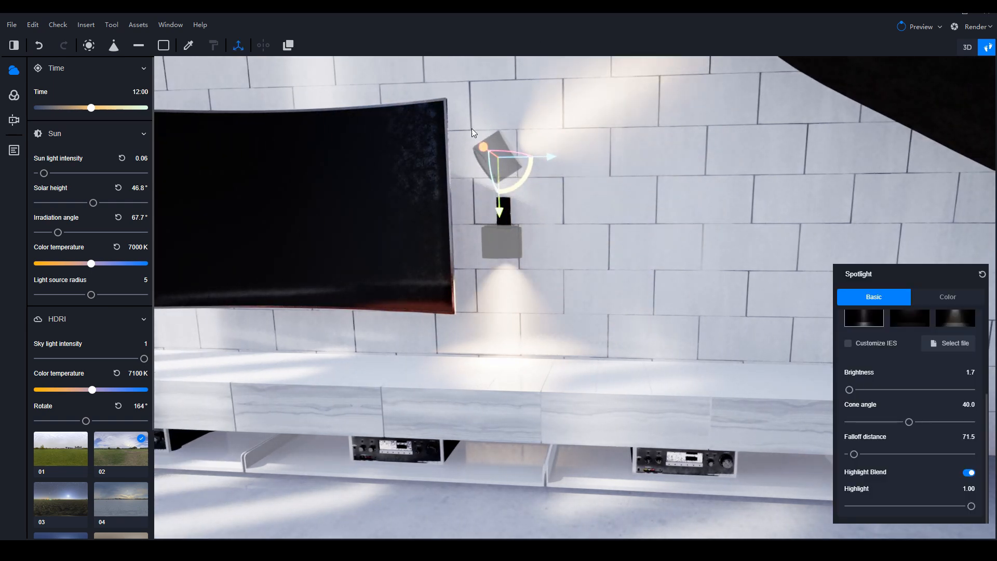
pyautogui.moveTo(509, 197); pyautogui.dragTo(535, 171)
pyautogui.scroll(3, 927, 395)
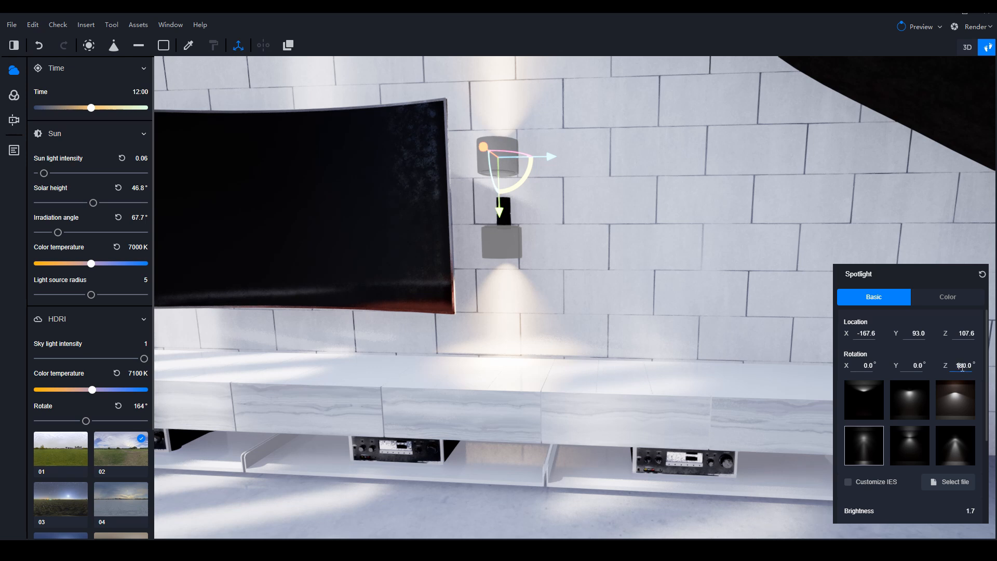
# - Lower the upward-facing spotlight along the vertical axis to sit at the top of the black speaker
pyautogui.click(496, 167)
pyautogui.click(494, 166)
pyautogui.moveTo(502, 213); pyautogui.dragTo(512, 267)
# - Duplicate both speaker spotlights together, move the copies to the speaker on the other side of the TV, and deselect them
pyautogui.click(512, 244)
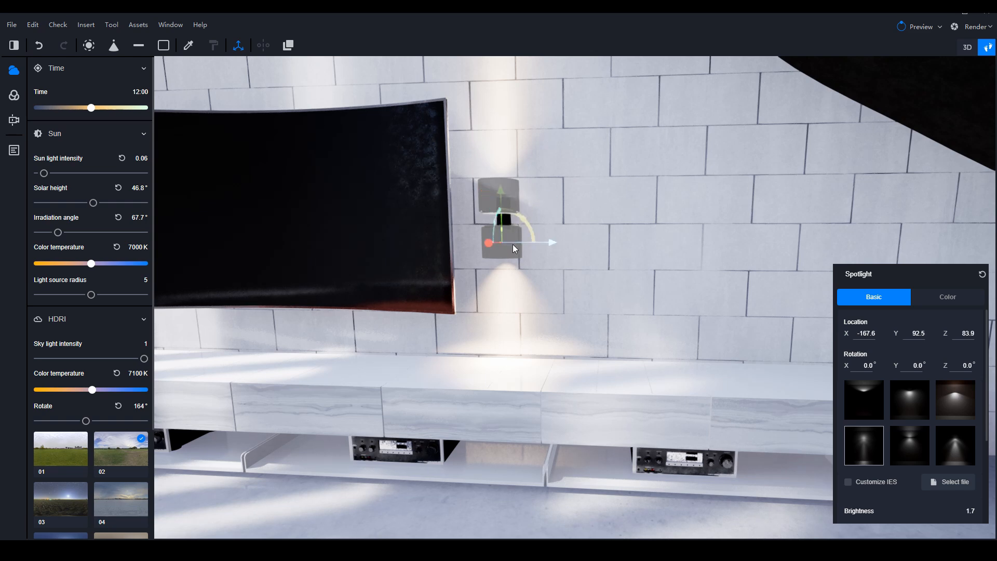
pyautogui.click(511, 187)
pyautogui.moveTo(514, 208); pyautogui.dragTo(691, 267, button='middle')
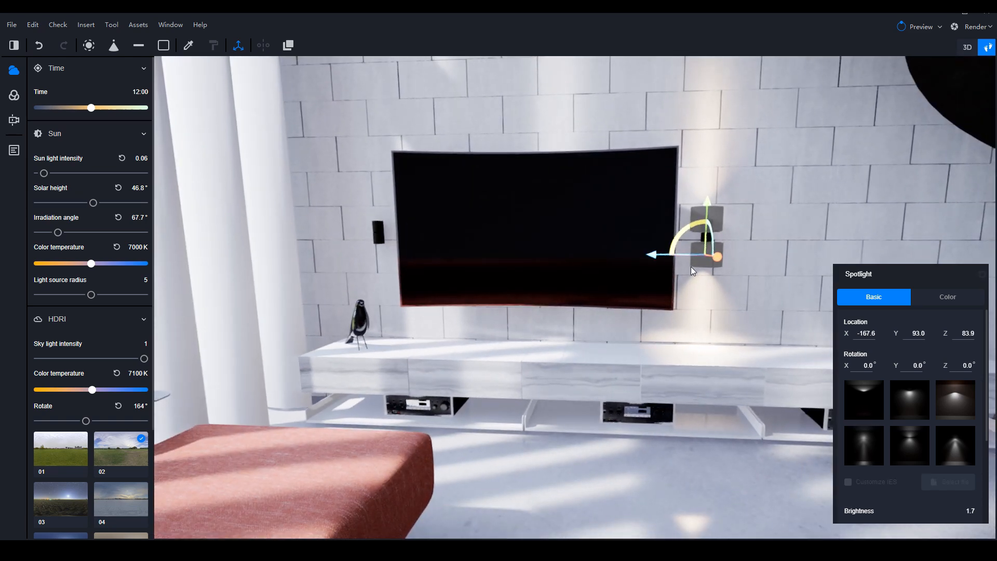
pyautogui.click(287, 47)
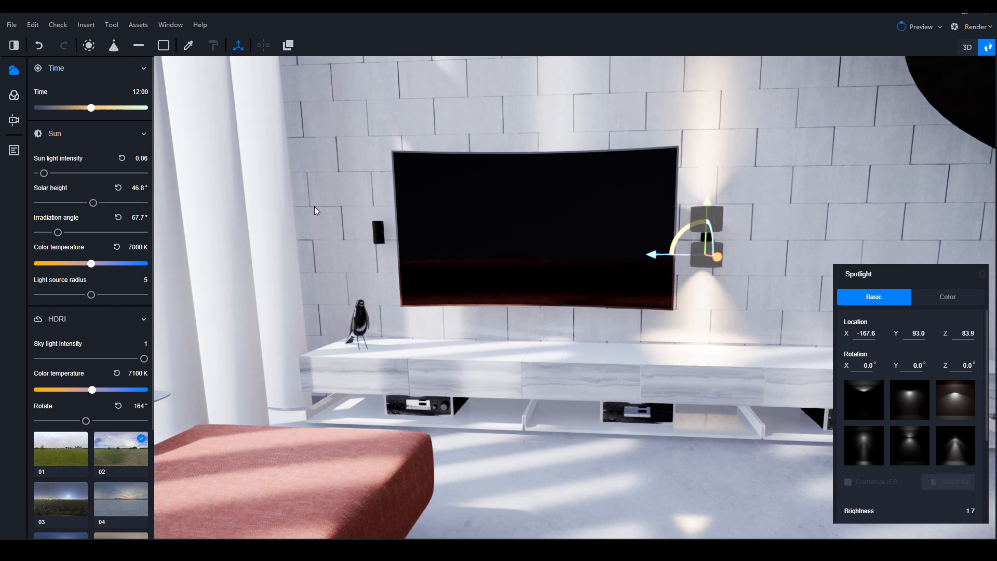
pyautogui.moveTo(654, 254); pyautogui.dragTo(331, 252)
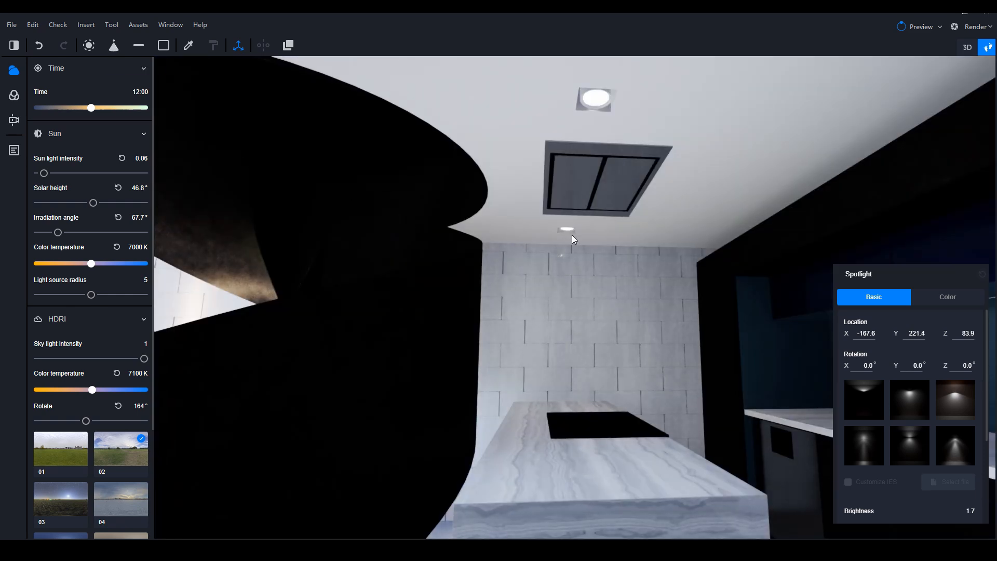
pyautogui.press('Escape')
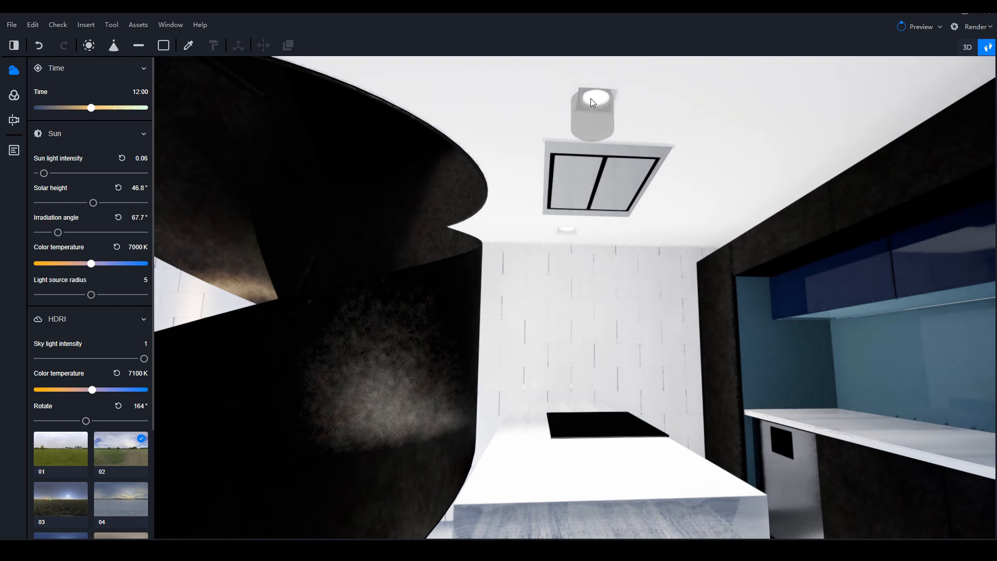
# - Place a spotlight on the ceiling downlight above the kitchen island and lower its brightness to 3.4
pyautogui.click(595, 100)
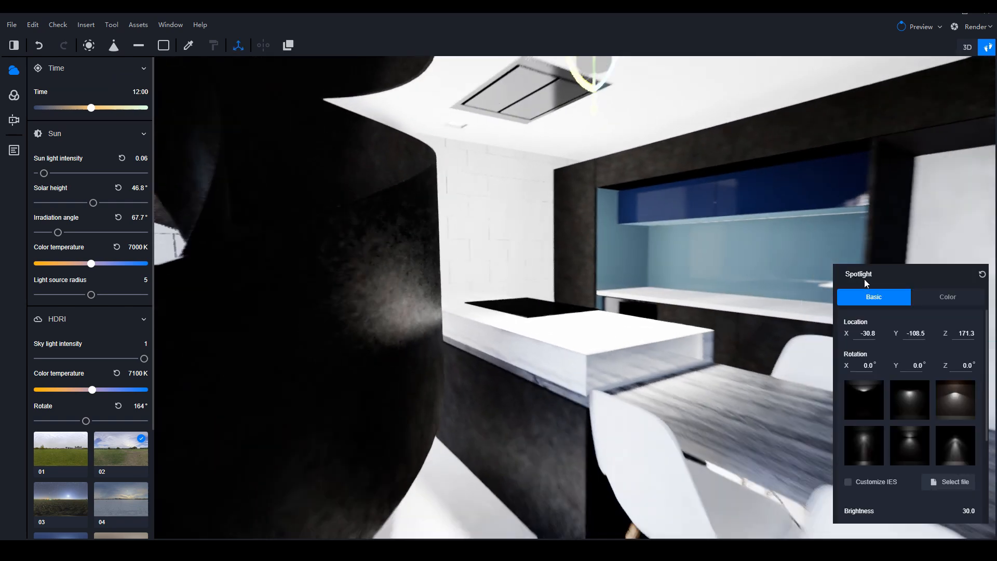
pyautogui.scroll(-3, 882, 443)
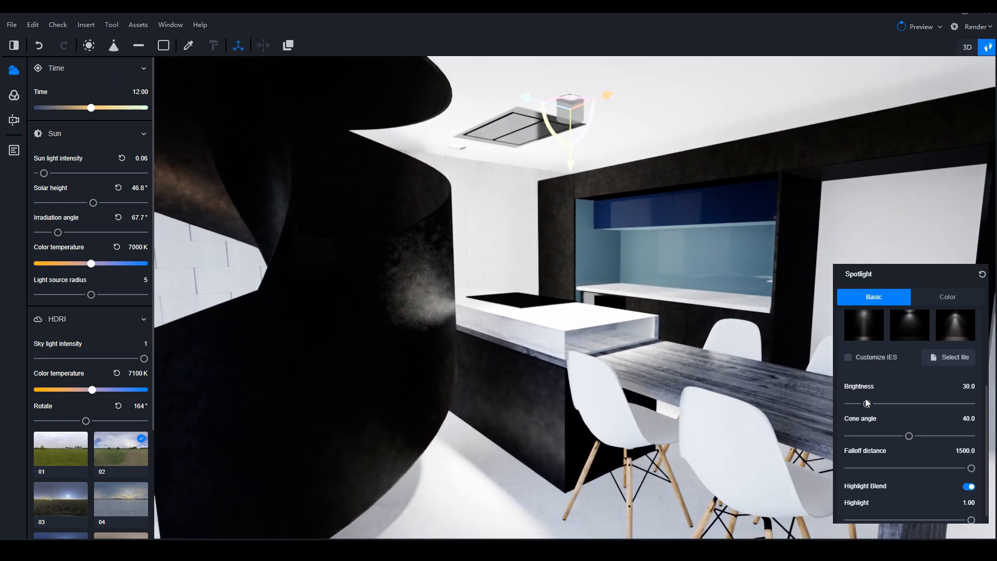
pyautogui.moveTo(867, 405); pyautogui.dragTo(851, 405)
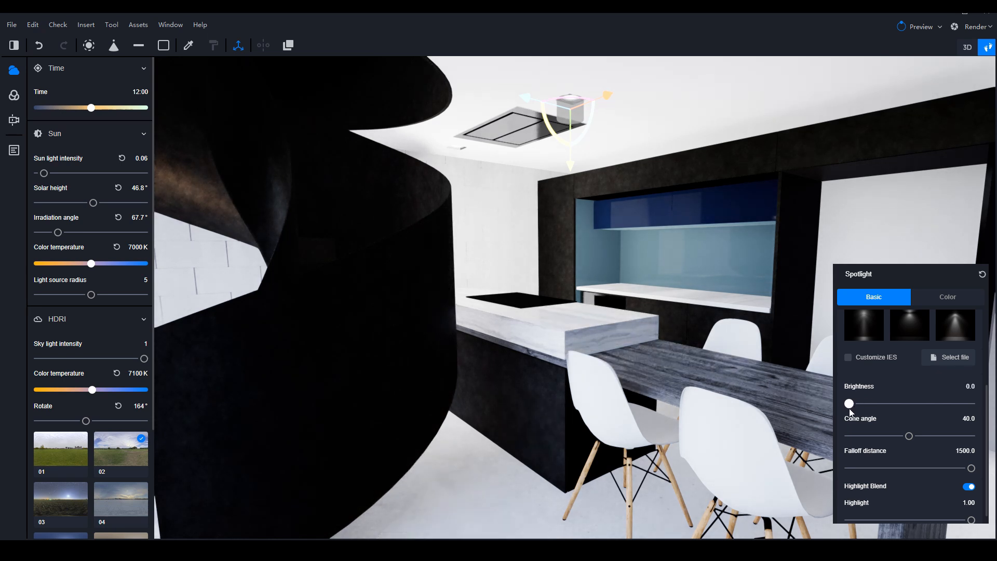
# - Apply the wide-beam IES preset to the kitchen spotlight and set its color temperature to 5000 K
pyautogui.scroll(2, 852, 410)
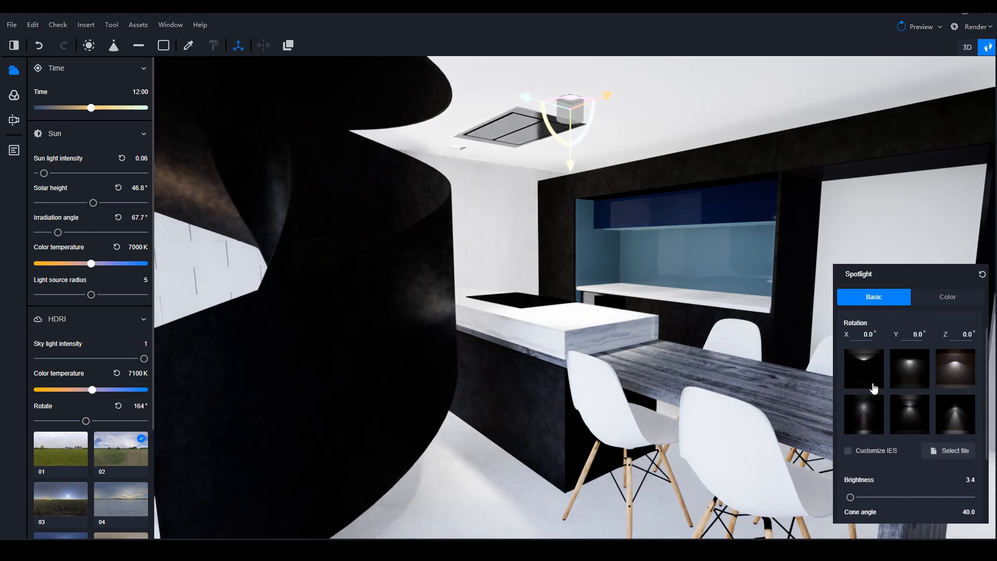
pyautogui.click(954, 371)
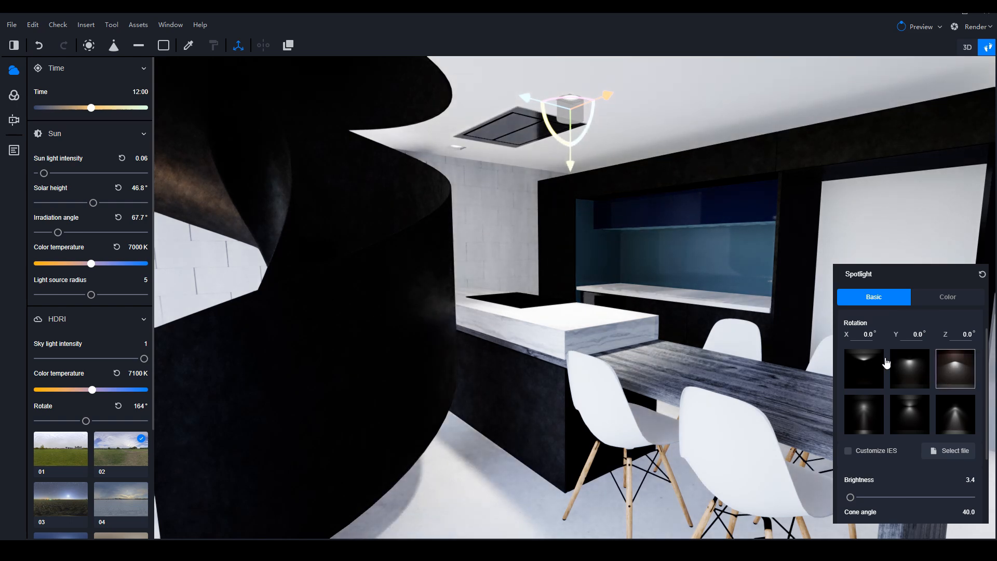
pyautogui.moveTo(730, 252); pyautogui.dragTo(604, 148, button='right')
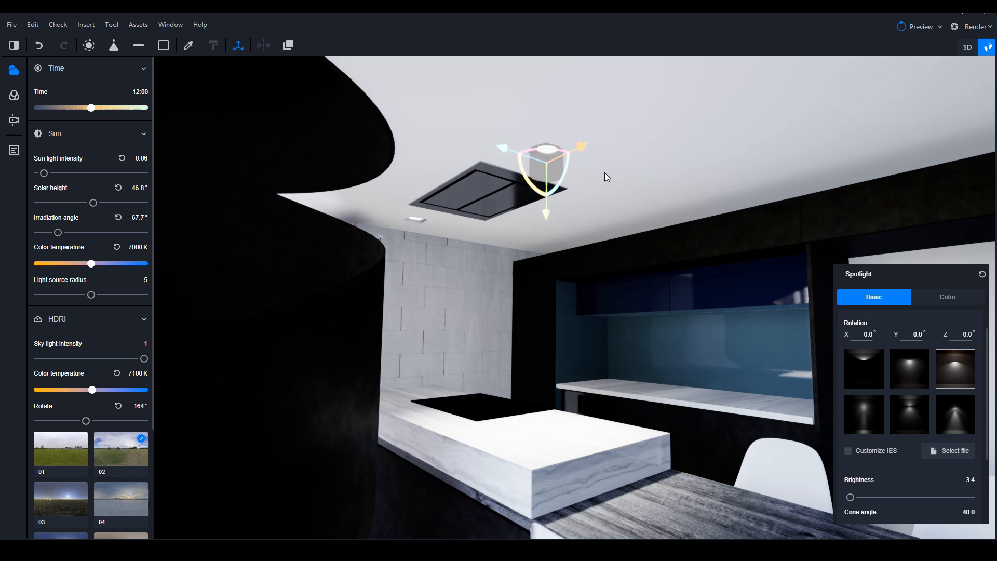
pyautogui.click(934, 305)
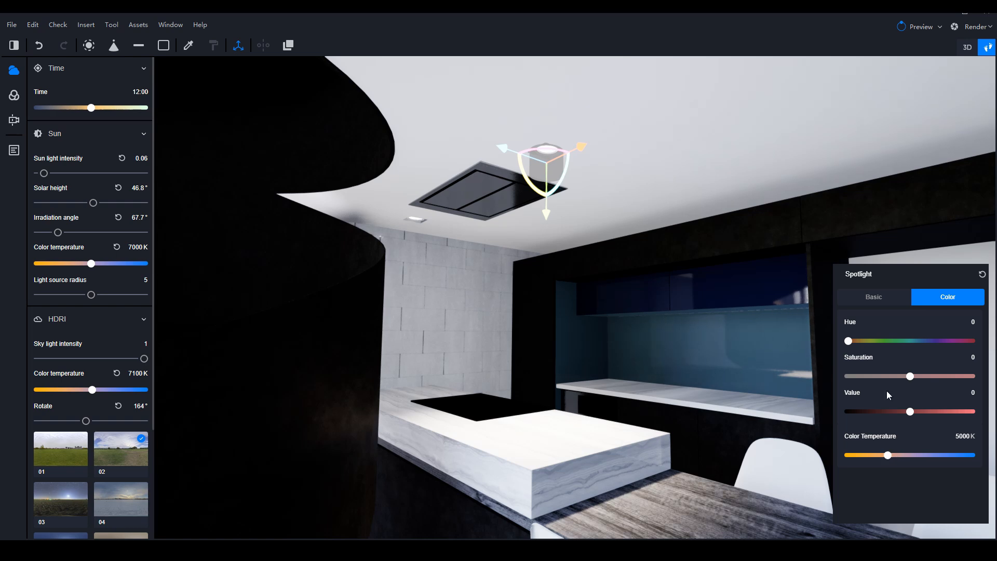
# - Duplicate the kitchen spotlight onto the second ceiling downlight near the block wall
pyautogui.moveTo(574, 149); pyautogui.dragTo(519, 238, button='right')
pyautogui.click(288, 45)
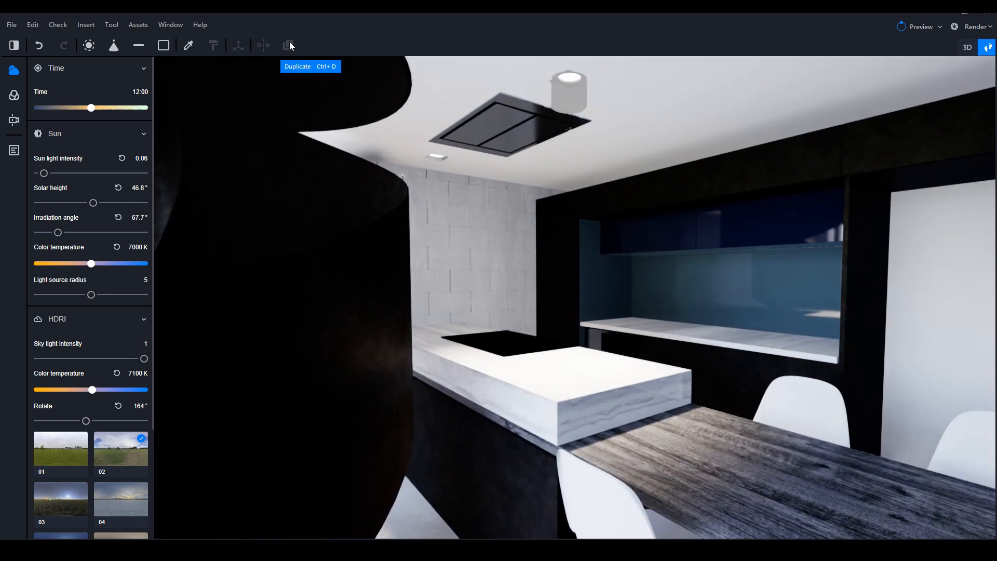
pyautogui.click(435, 157)
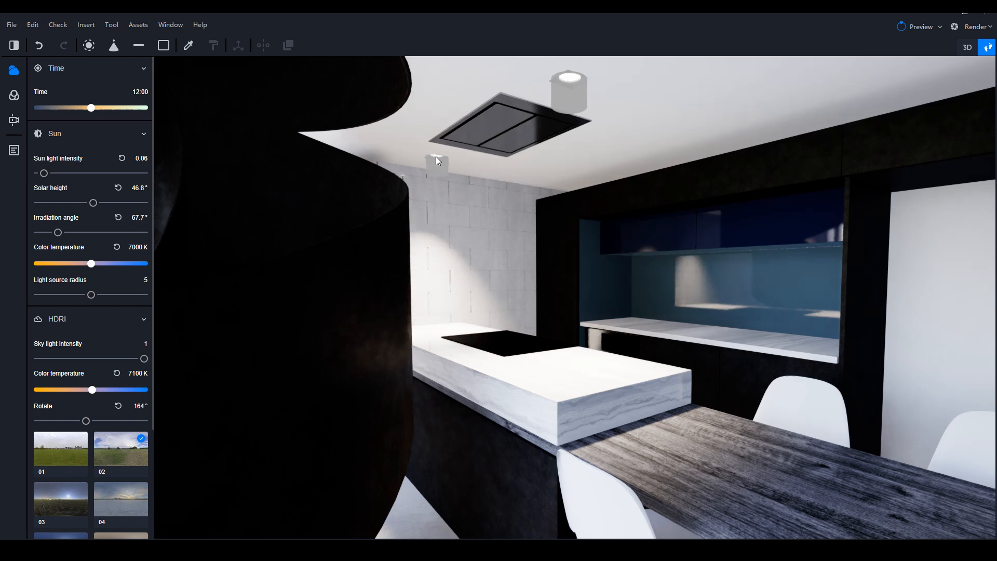
# - Place a strip light in the kitchen niche, against the back panel beneath the blue wall cabinet
pyautogui.moveTo(550, 241); pyautogui.dragTo(613, 244, button='right')
pyautogui.scroll(5, 769, 225)
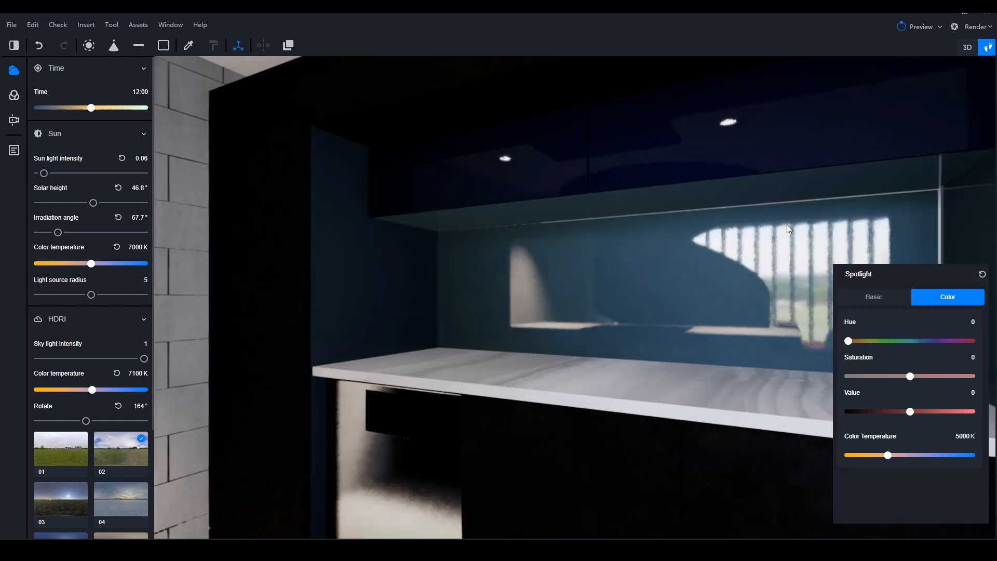
pyautogui.scroll(-5, 646, 256)
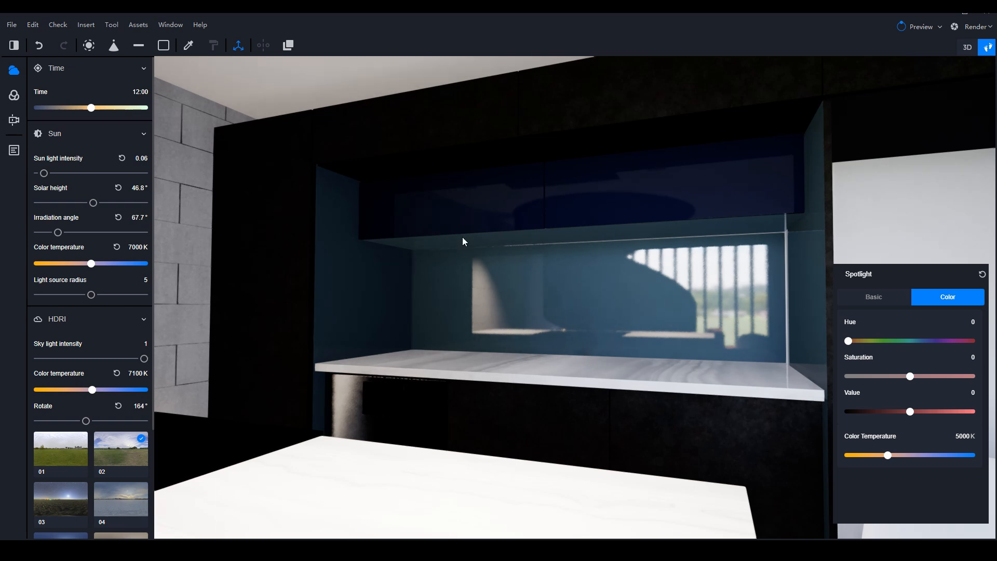
pyautogui.press('e')
pyautogui.press('q')
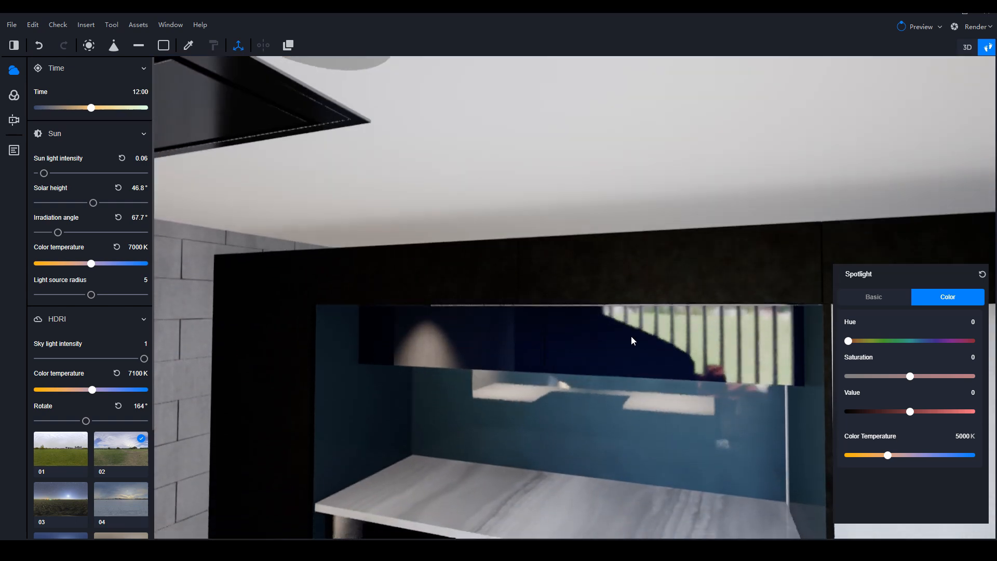
pyautogui.moveTo(637, 344); pyautogui.dragTo(282, 269, button='right')
pyautogui.scroll(5, 593, 239)
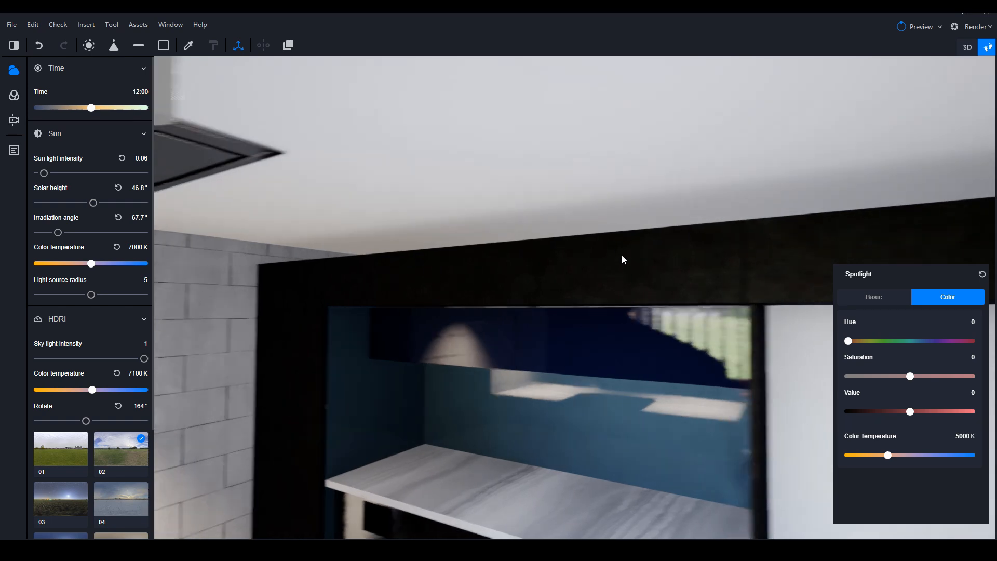
pyautogui.scroll(-5, 735, 305)
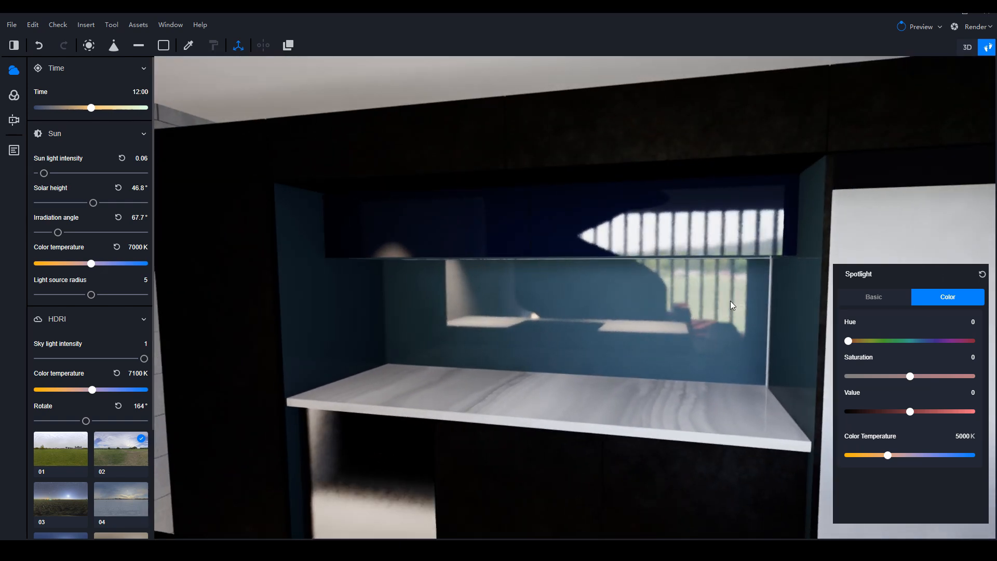
pyautogui.click(141, 46)
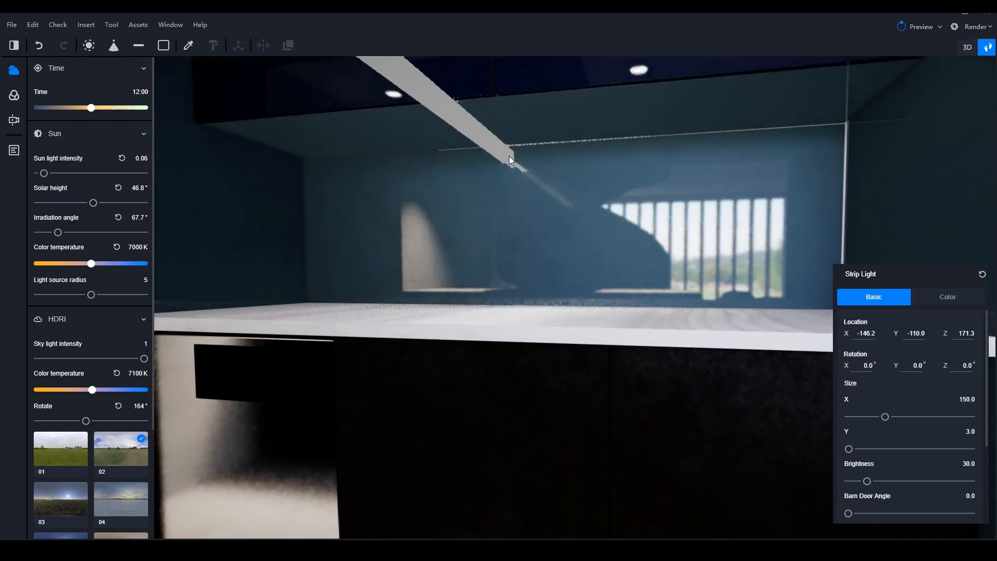
pyautogui.click(537, 148)
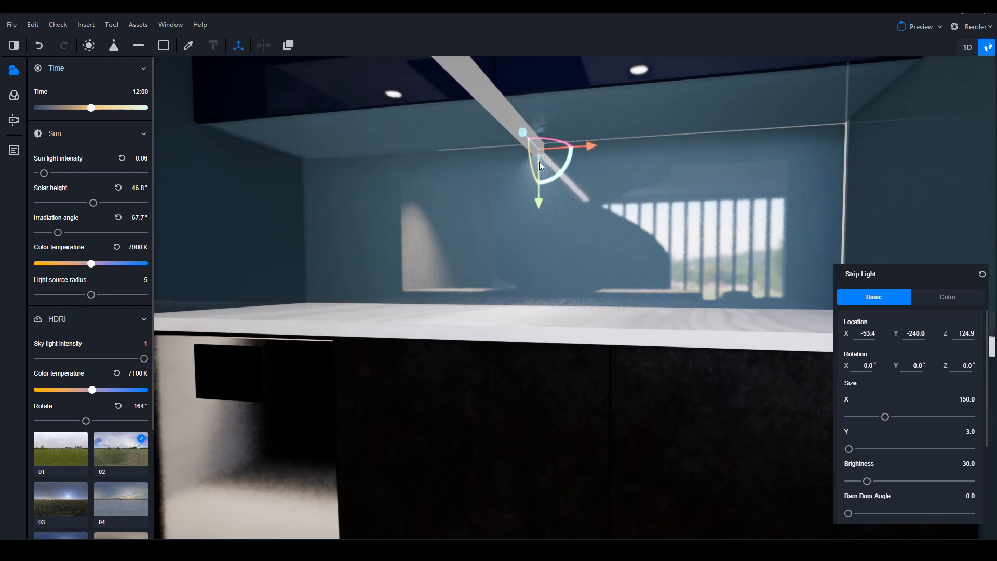
# - Rotate the strip light 90° about Y to run along the niche and raise it to Z 125.7 under the cabinet
pyautogui.moveTo(557, 139); pyautogui.dragTo(519, 147)
pyautogui.press('a')
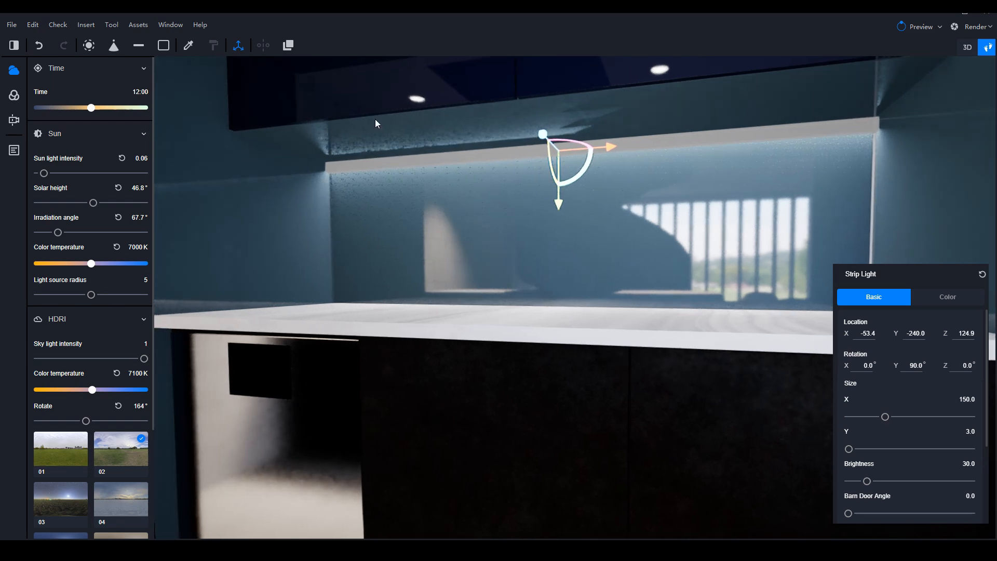
pyautogui.moveTo(559, 201); pyautogui.dragTo(562, 198)
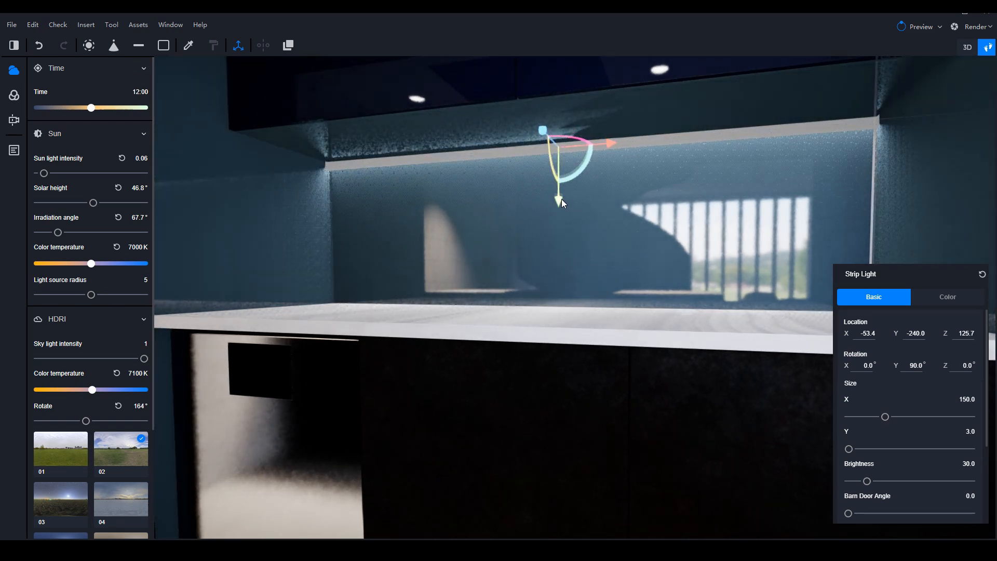
pyautogui.scroll(5, 547, 223)
pyautogui.scroll(-5, 551, 256)
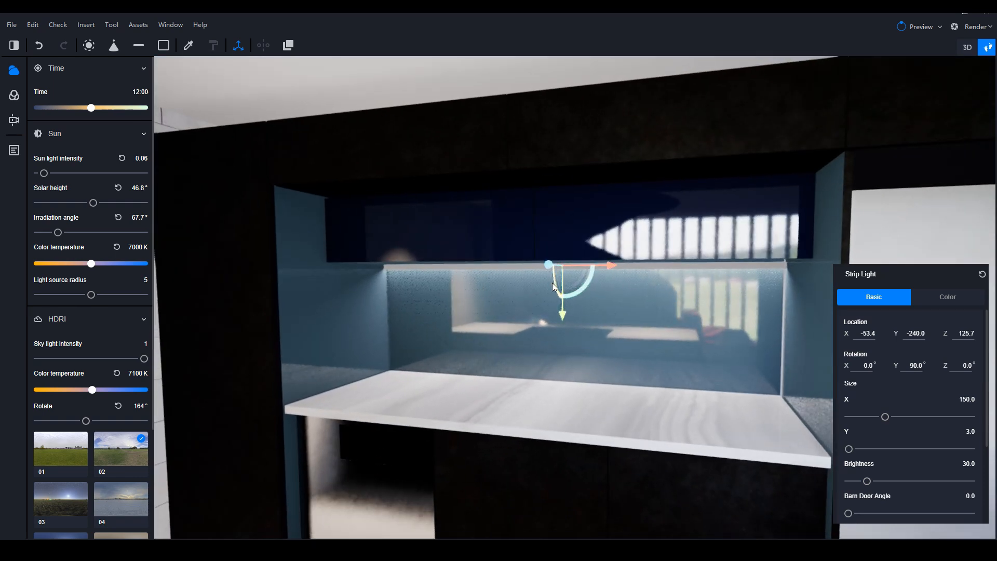
# - Set the strip light's color temperature to 5300 K
pyautogui.press('d')
pyautogui.click(947, 298)
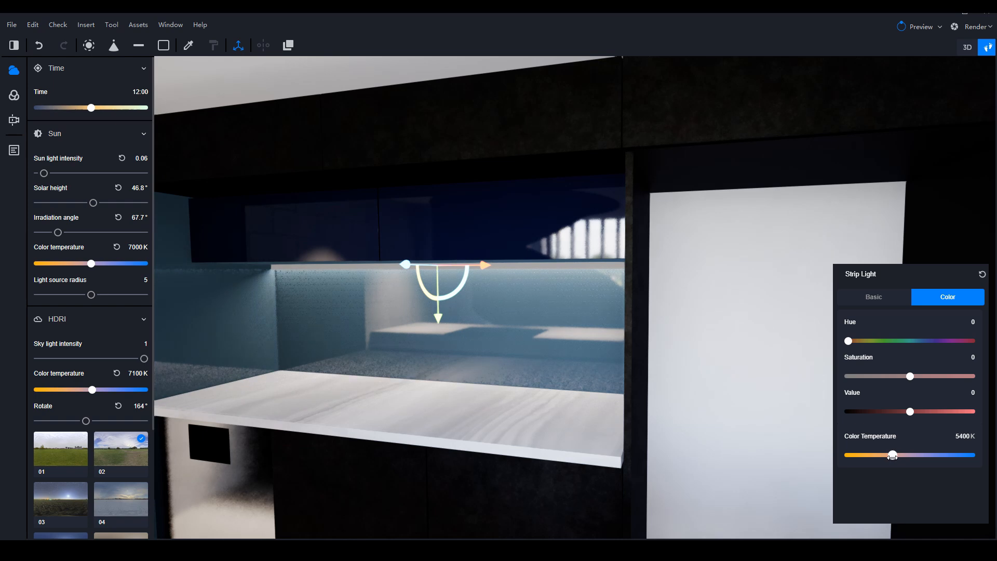
pyautogui.scroll(-3, 372, 357)
pyautogui.press('a')
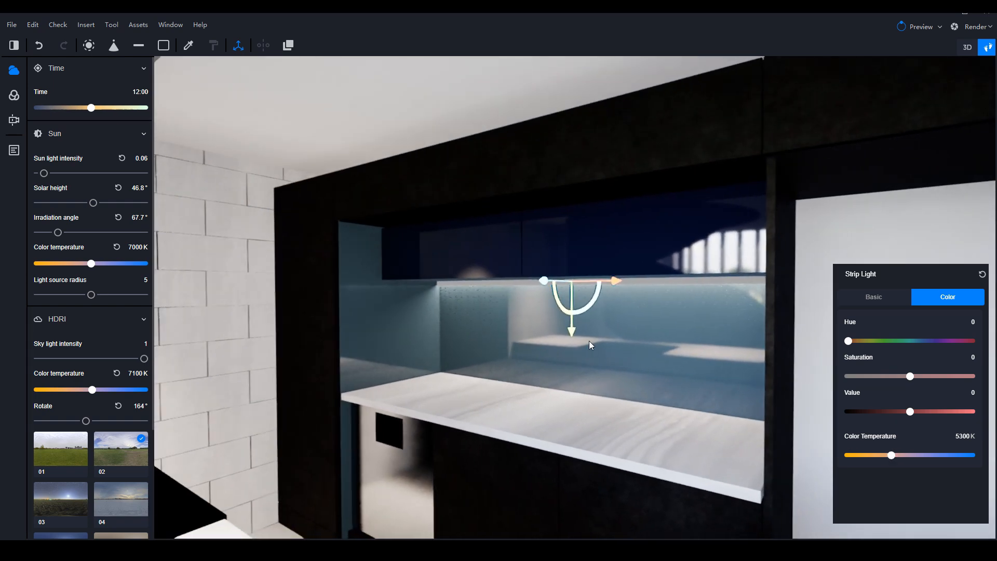
# - Duplicate the niche strip light onto the upper front edge of the dark kitchen cabinet, just below the ceiling
pyautogui.click(574, 329)
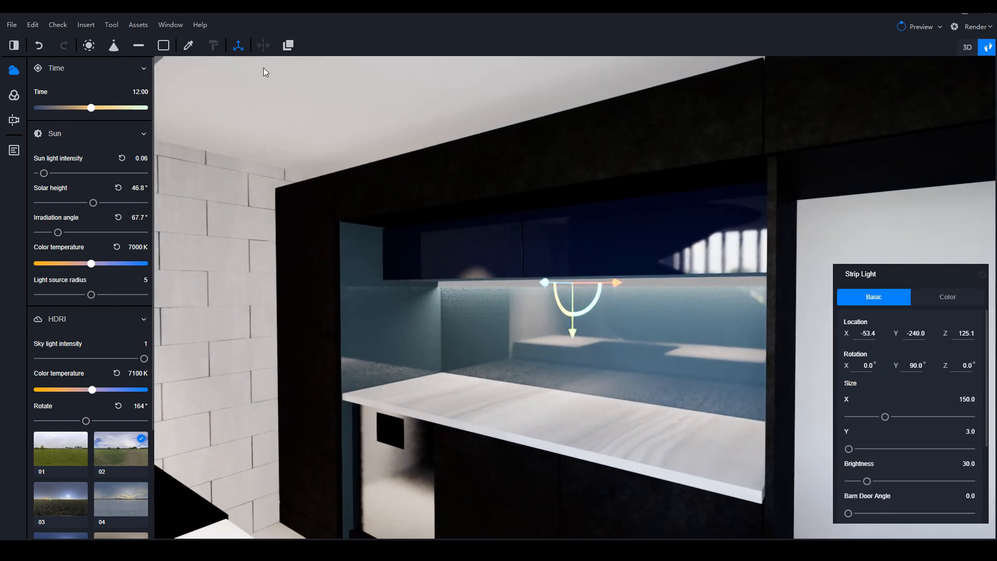
pyautogui.click(288, 45)
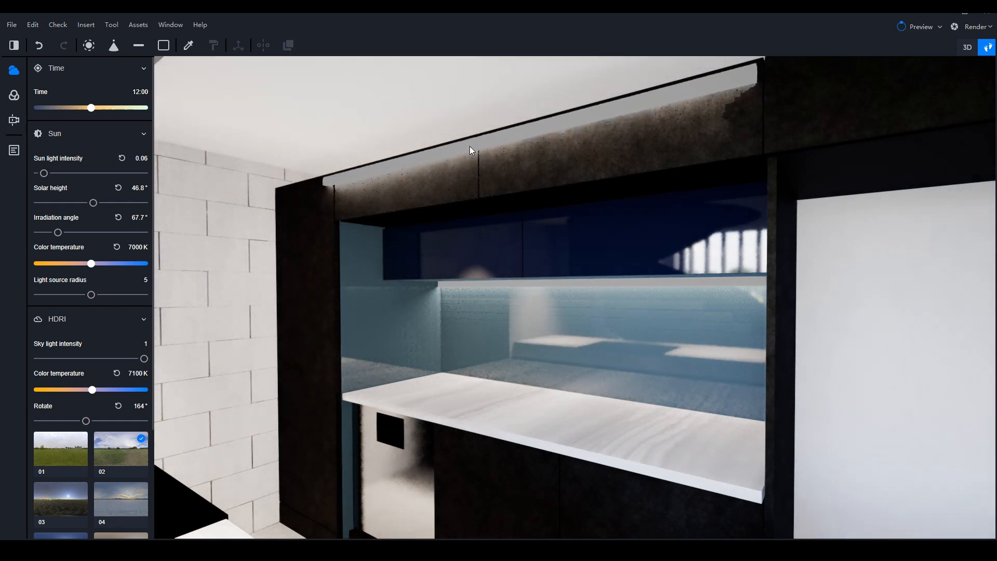
pyautogui.click(471, 145)
pyautogui.press('f')
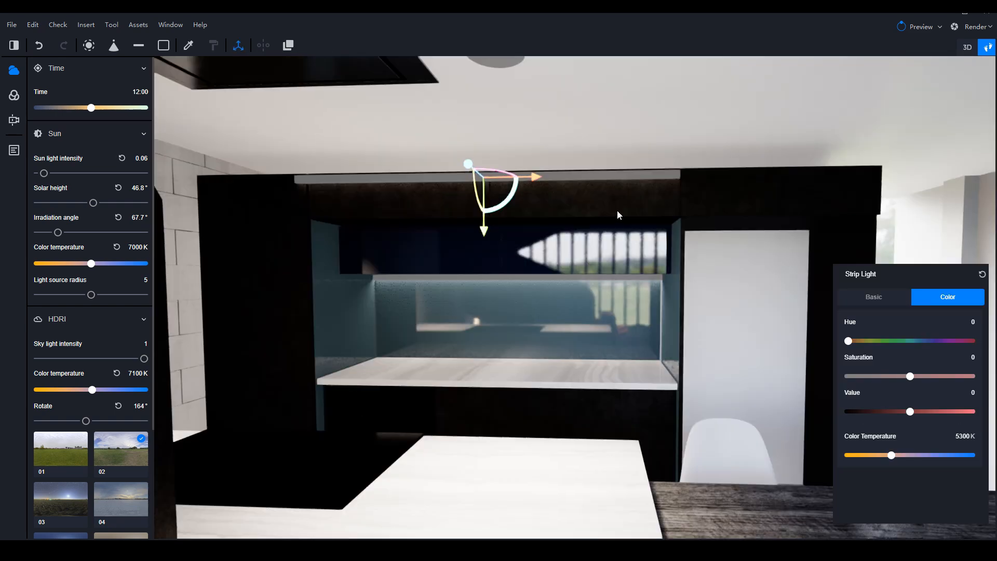
# - Lengthen the duplicated strip light to X size 261.2 and shift it along the cabinet to X -42.7
pyautogui.click(893, 306)
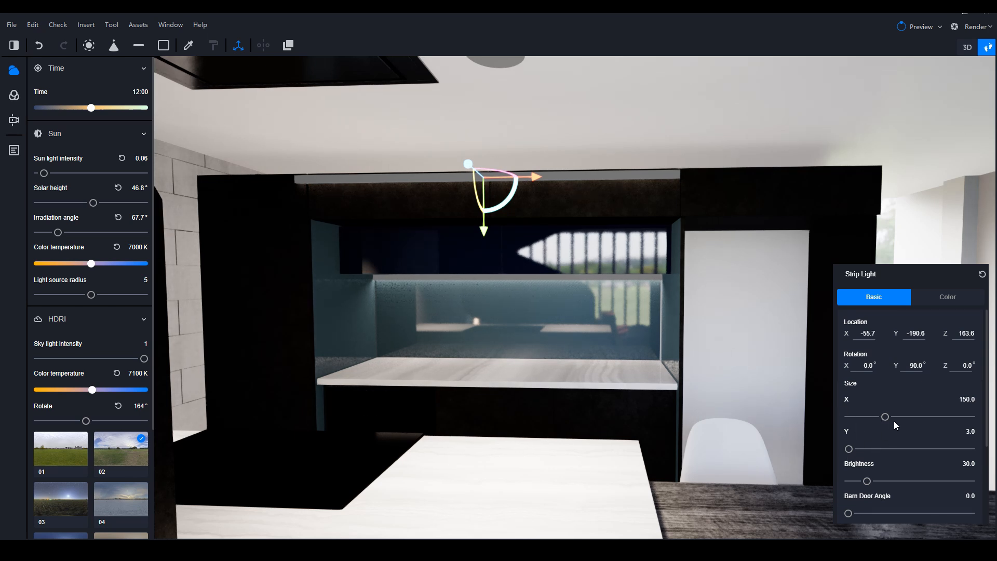
pyautogui.moveTo(885, 417); pyautogui.dragTo(904, 417)
pyautogui.moveTo(538, 176); pyautogui.dragTo(574, 189)
pyautogui.moveTo(904, 416); pyautogui.dragTo(913, 416)
# - Raise the strip light to Z 166.0 above the cabinet edge and flip it to Y -90° so it lights the ceiling
pyautogui.moveTo(525, 228); pyautogui.dragTo(391, 247, button='right')
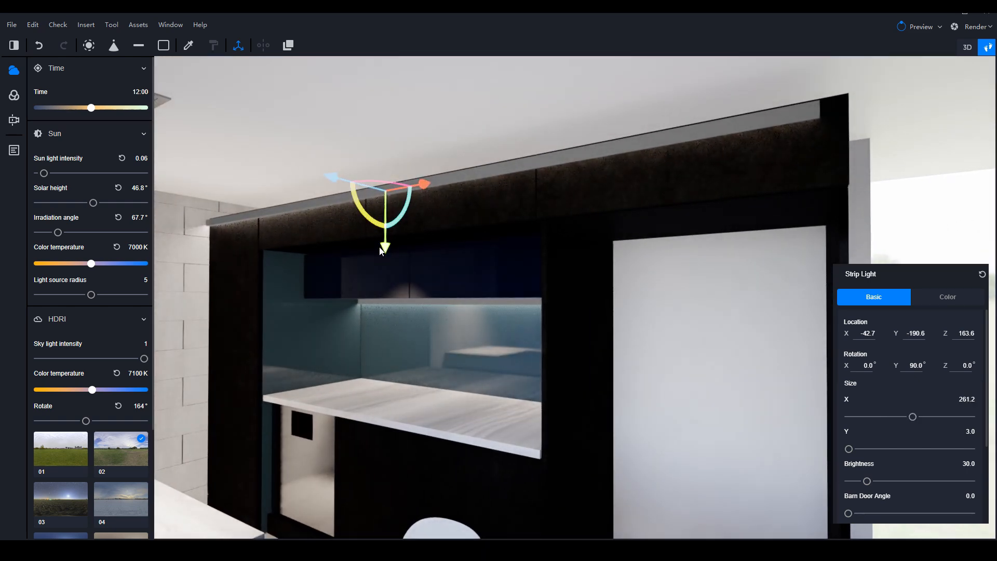
pyautogui.moveTo(390, 247); pyautogui.dragTo(385, 239)
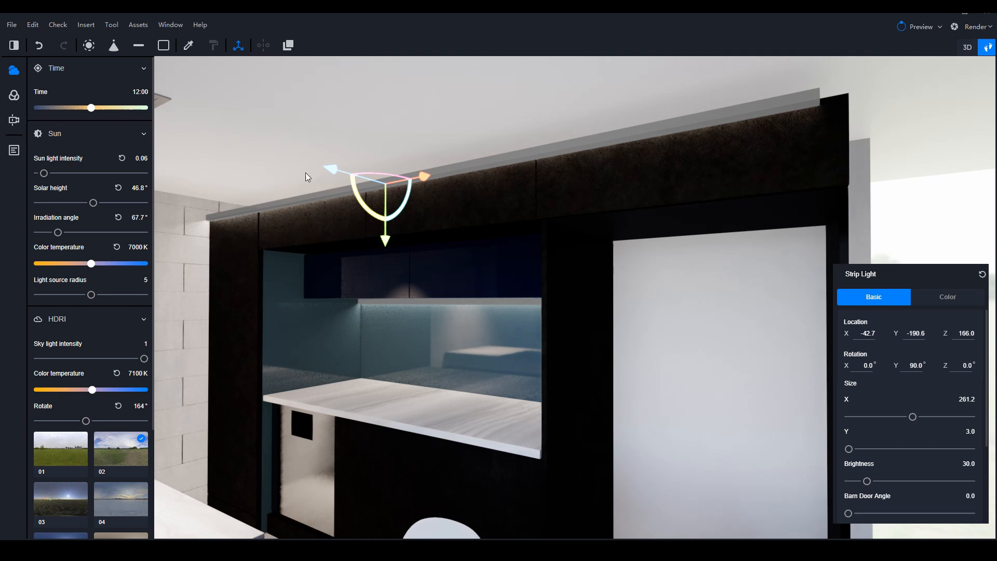
pyautogui.moveTo(354, 189); pyautogui.dragTo(414, 114)
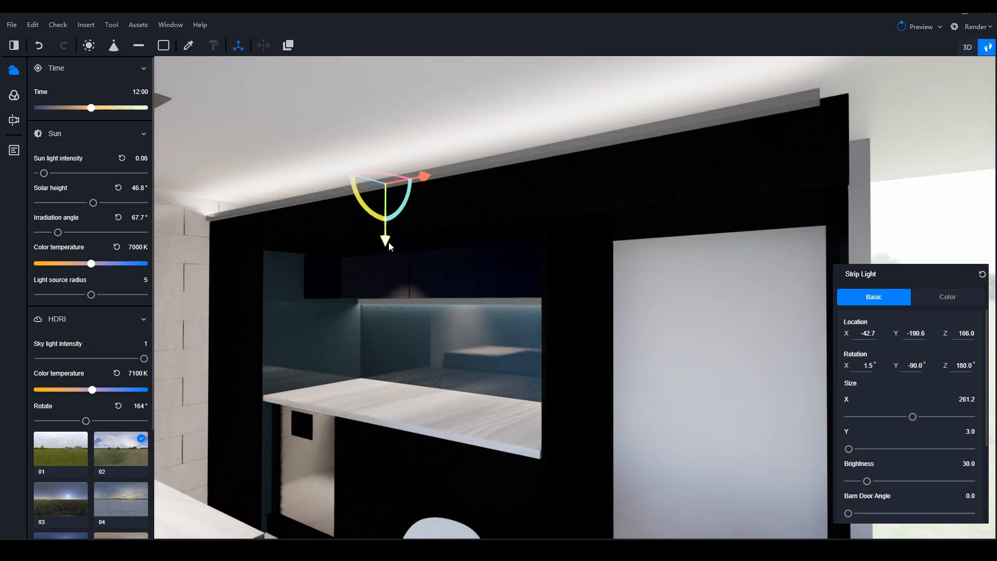
# - Move the strip light back to Y -194.2 and fine-tune its height so it hides behind the cabinet's upper edge
pyautogui.moveTo(389, 242); pyautogui.dragTo(385, 231)
pyautogui.moveTo(336, 160); pyautogui.dragTo(346, 169)
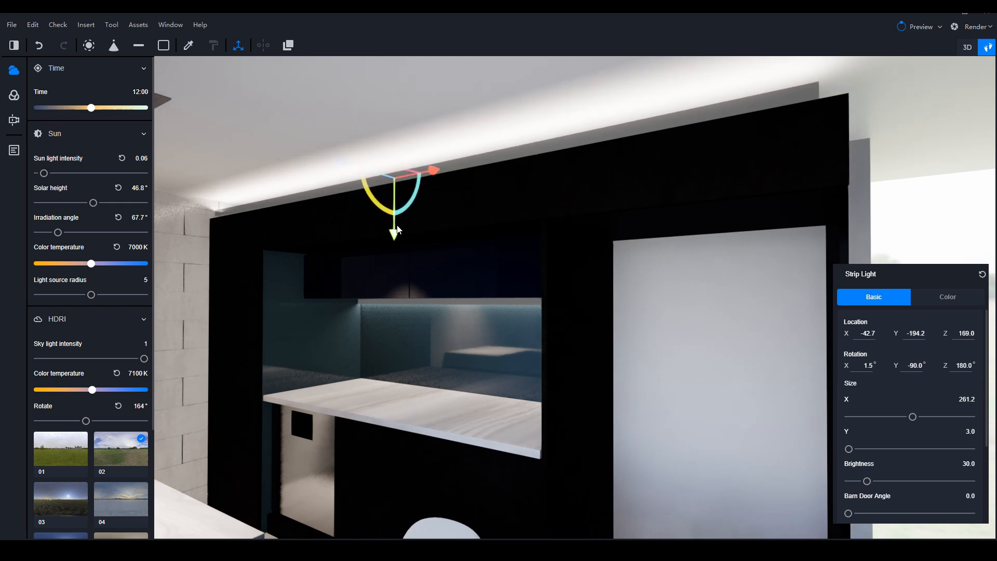
pyautogui.moveTo(394, 234); pyautogui.dragTo(394, 241)
# - Give the ceiling strip light a 2800 K color temperature and reduce its brightness to 8.5
pyautogui.moveTo(451, 273); pyautogui.dragTo(371, 261, button='right')
pyautogui.scroll(-1, 891, 460)
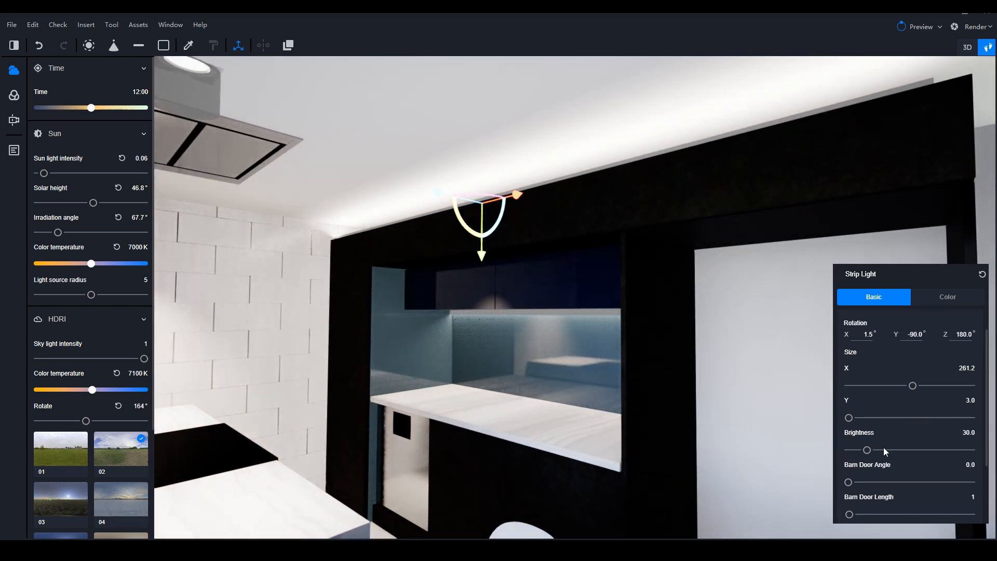
pyautogui.moveTo(867, 449); pyautogui.dragTo(847, 448)
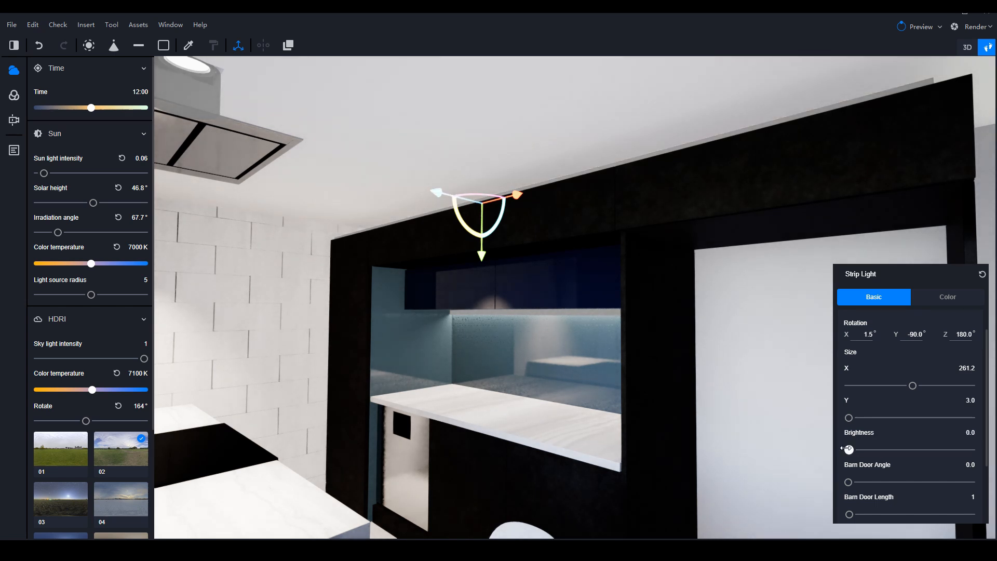
pyautogui.click(927, 300)
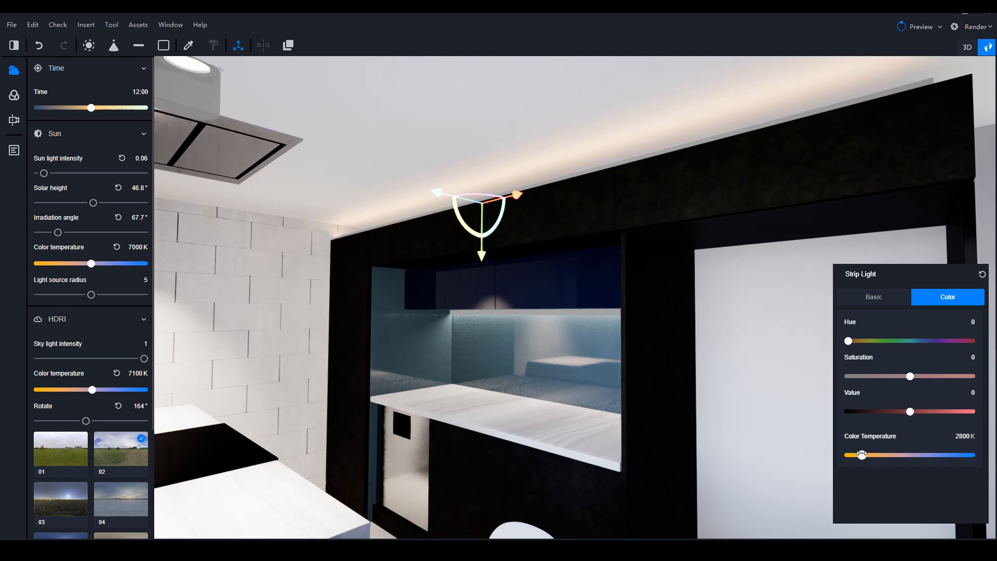
pyautogui.click(872, 298)
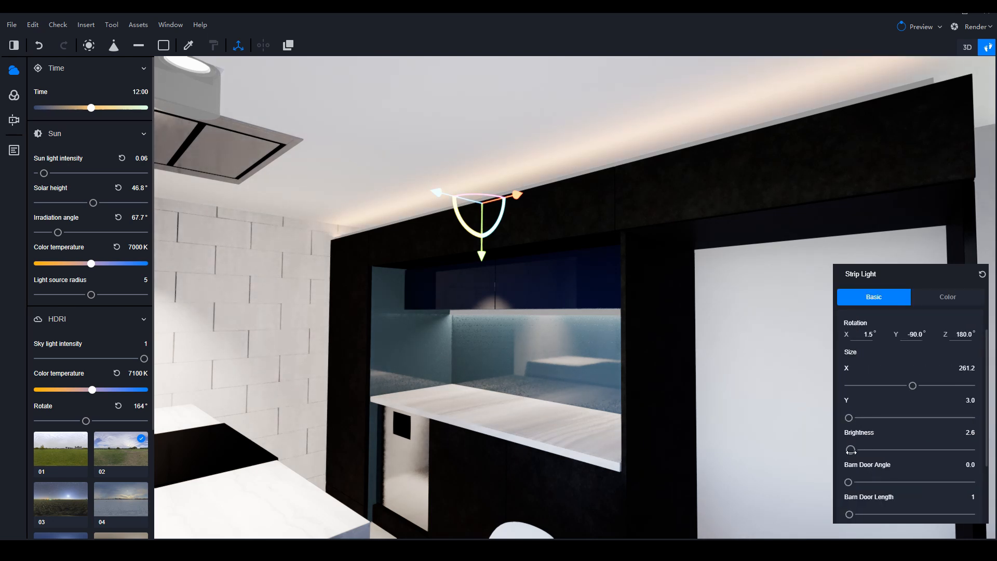
pyautogui.moveTo(850, 451); pyautogui.dragTo(855, 451)
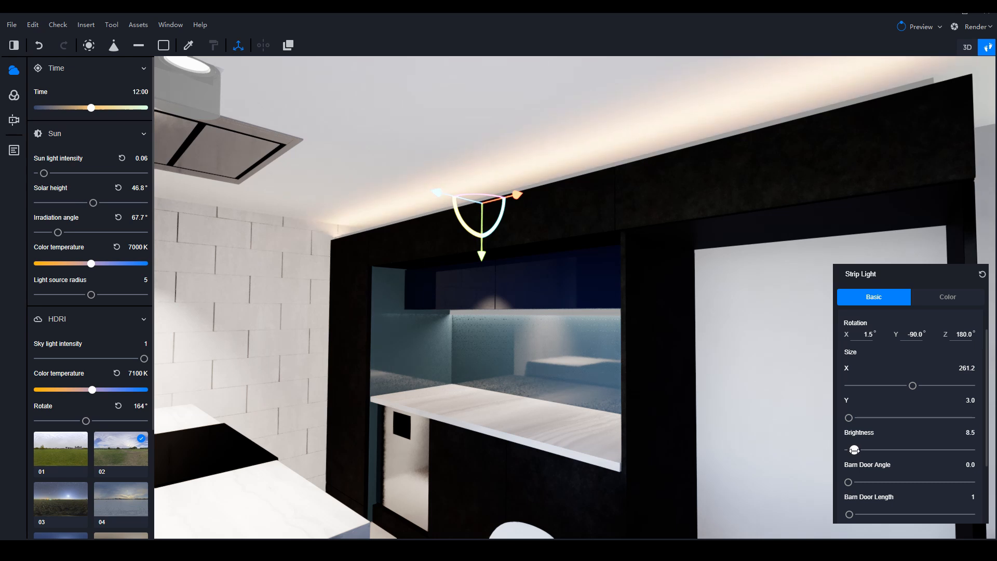
# - Set the brightness of the strip light beneath the blue wall cabinet to 18.8
pyautogui.click(474, 313)
pyautogui.moveTo(852, 449); pyautogui.dragTo(860, 450)
# - Frame the living room toward the TV wall with the sofa in view and lower the camera lens height to 0.98 m
pyautogui.moveTo(521, 369); pyautogui.dragTo(602, 295, button='right')
pyautogui.press('s')
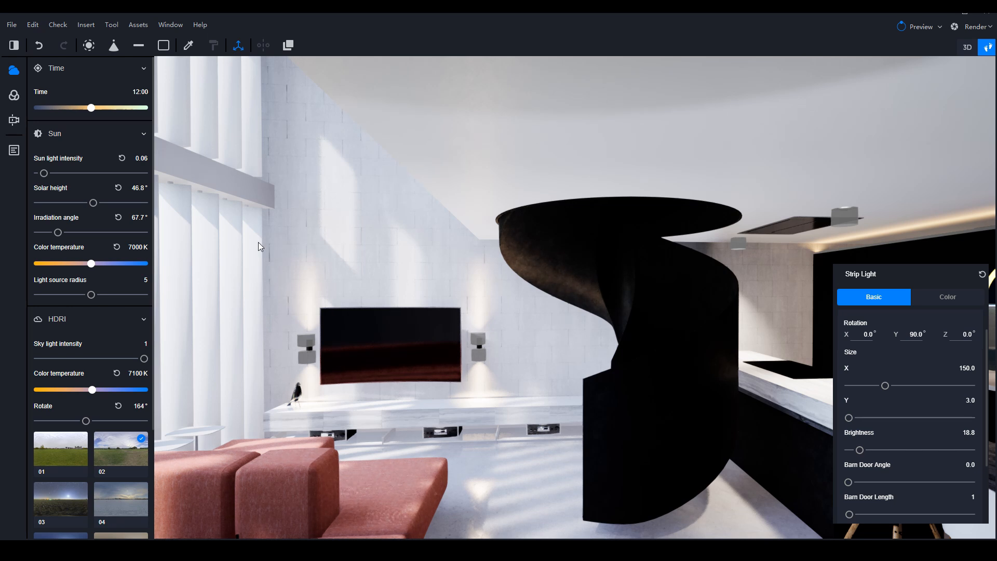
pyautogui.click(13, 122)
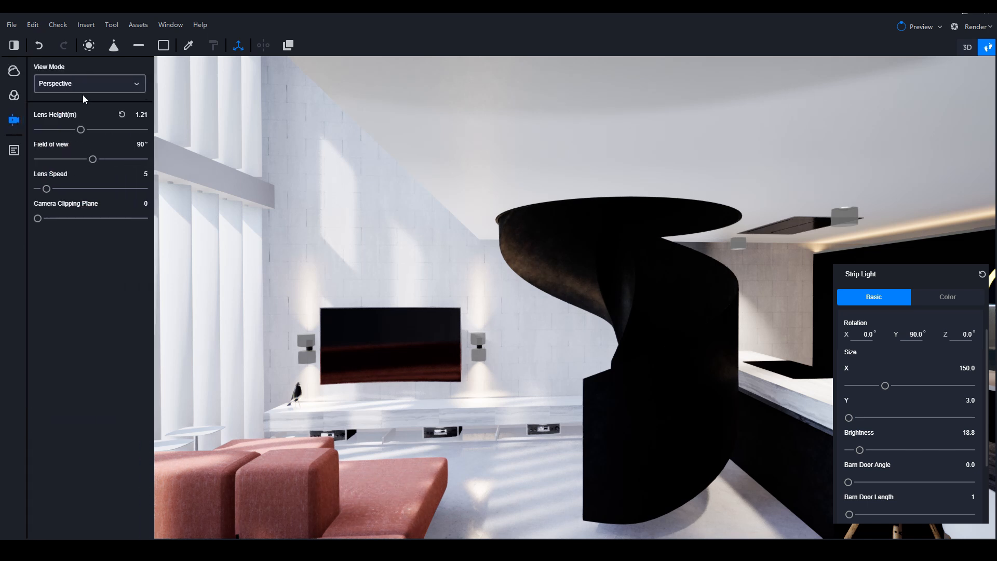
pyautogui.moveTo(89, 131); pyautogui.dragTo(81, 131)
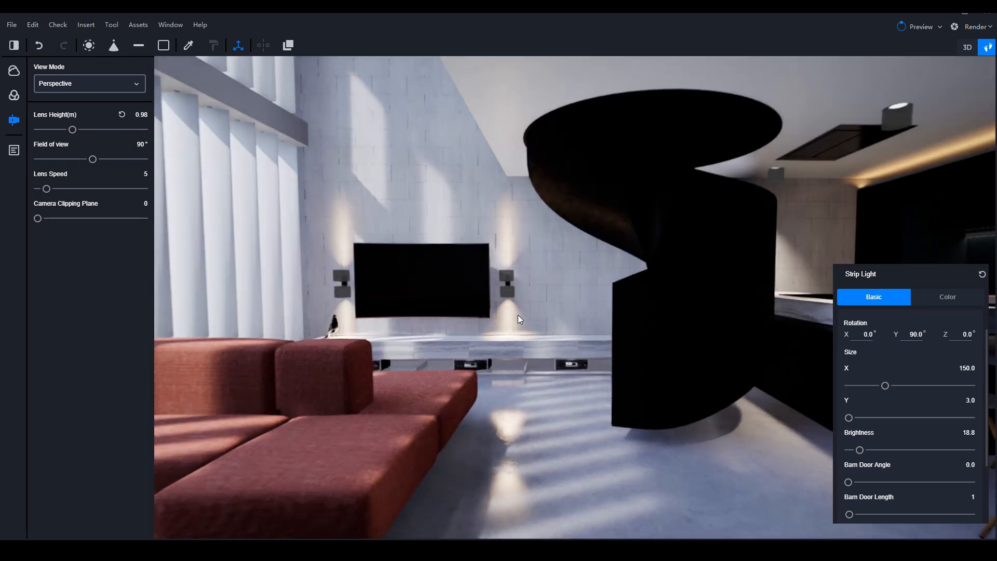
pyautogui.press('a')
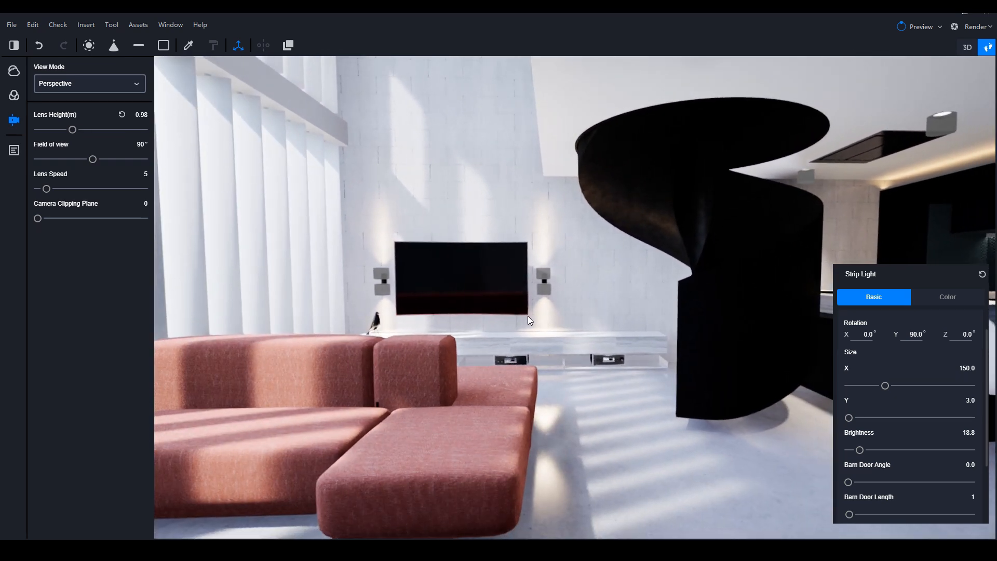
pyautogui.moveTo(528, 315); pyautogui.dragTo(518, 297, button='right')
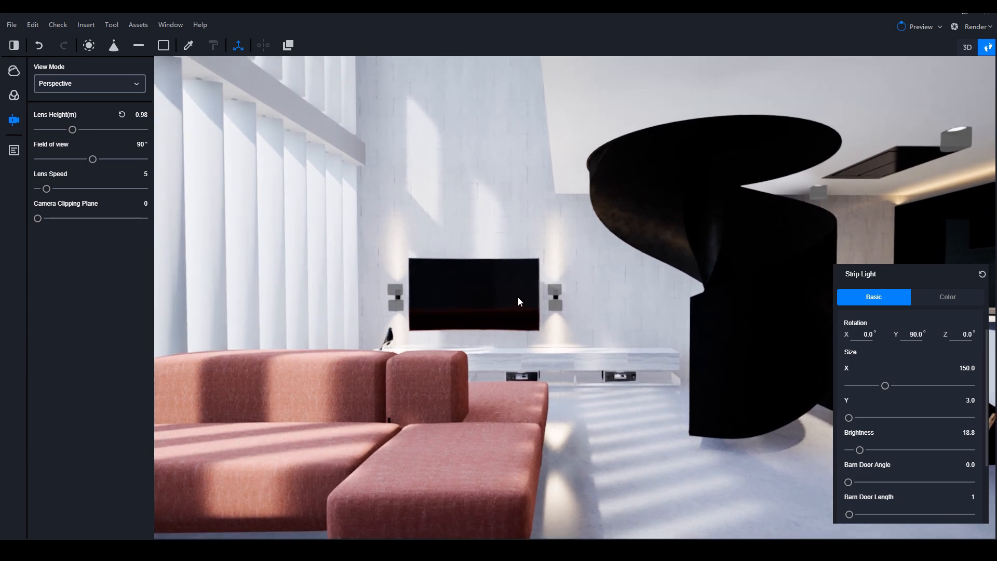
# - Switch the camera to two-point perspective and widen the field of view to 101.4°
pyautogui.click(62, 83)
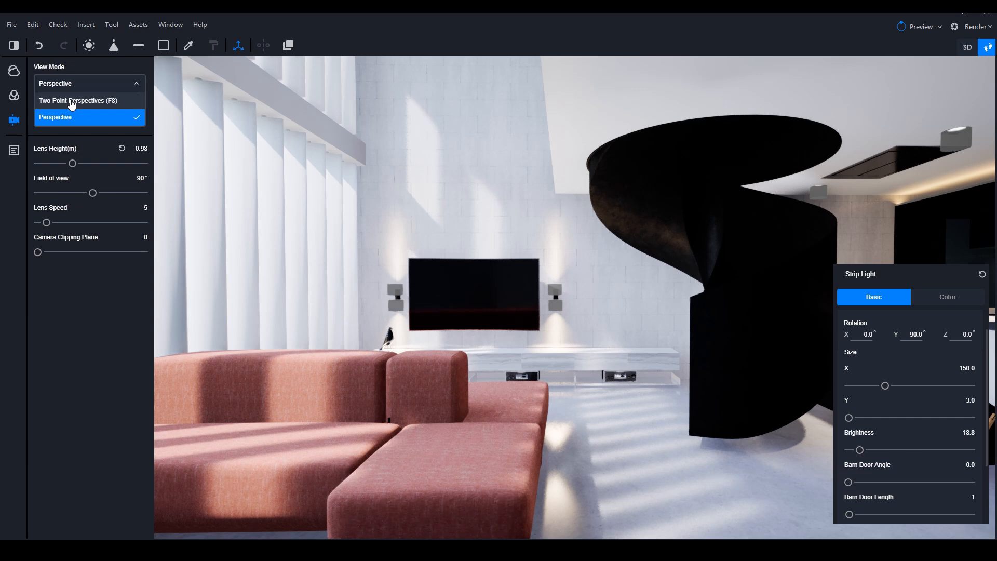
pyautogui.click(73, 102)
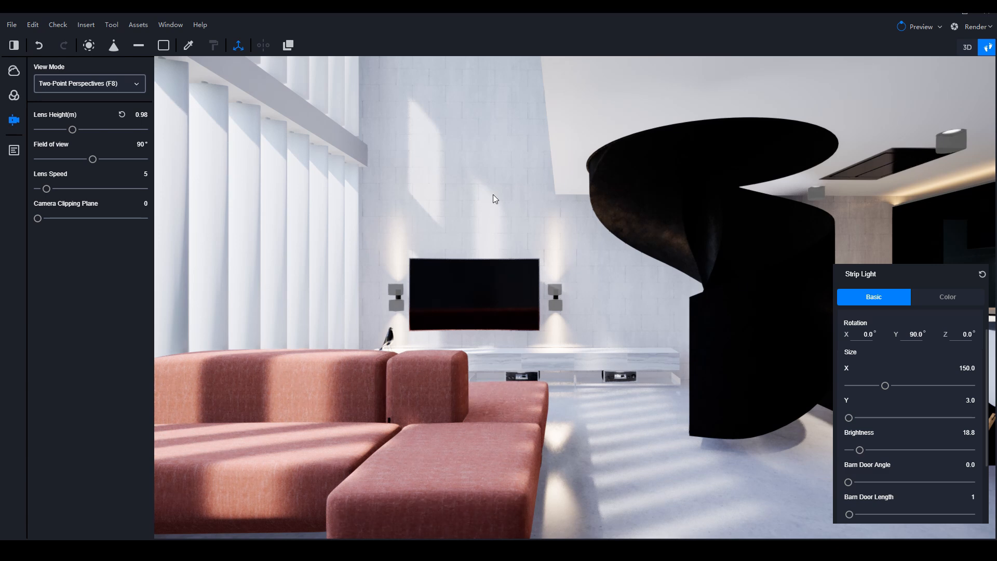
pyautogui.moveTo(93, 159)
pyautogui.mouseDown()
pyautogui.moveTo(113, 159)
pyautogui.moveTo(100, 159)
pyautogui.mouseUp()
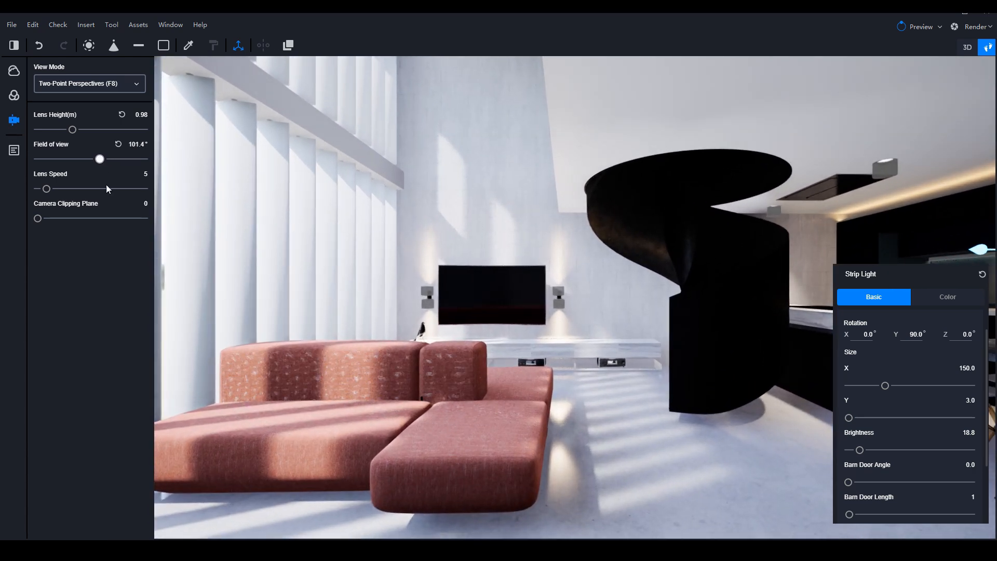
# - Return to the normal perspective, deselect the strip light and set the camera clipping plane to 44.6
pyautogui.press('F8')
pyautogui.click(571, 378)
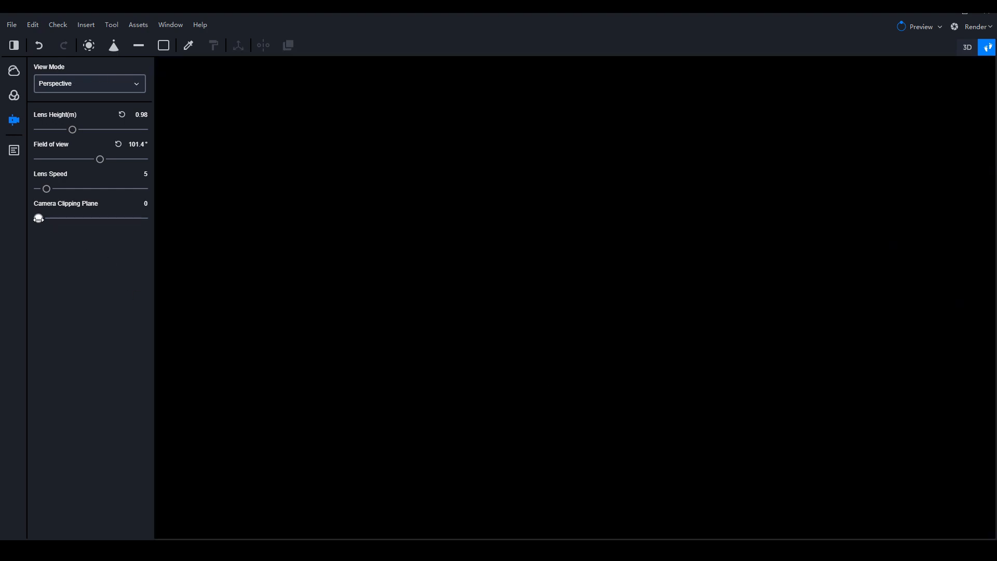
pyautogui.moveTo(39, 218)
pyautogui.mouseDown()
pyautogui.moveTo(69, 218)
pyautogui.moveTo(43, 218)
pyautogui.mouseUp()
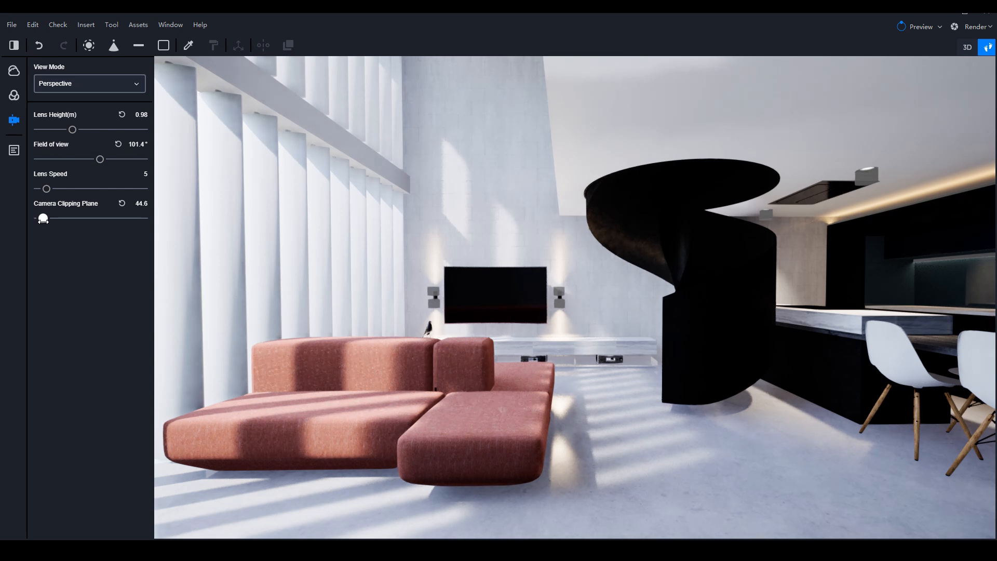
# - Set the view mode to two-point perspective and save the current living room view in the scene list
pyautogui.click(79, 85)
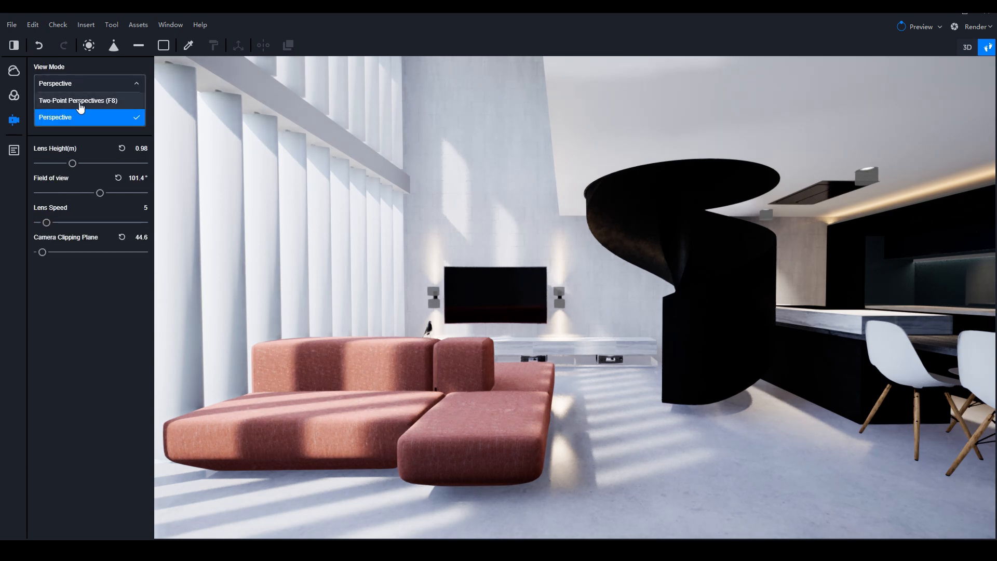
pyautogui.click(78, 99)
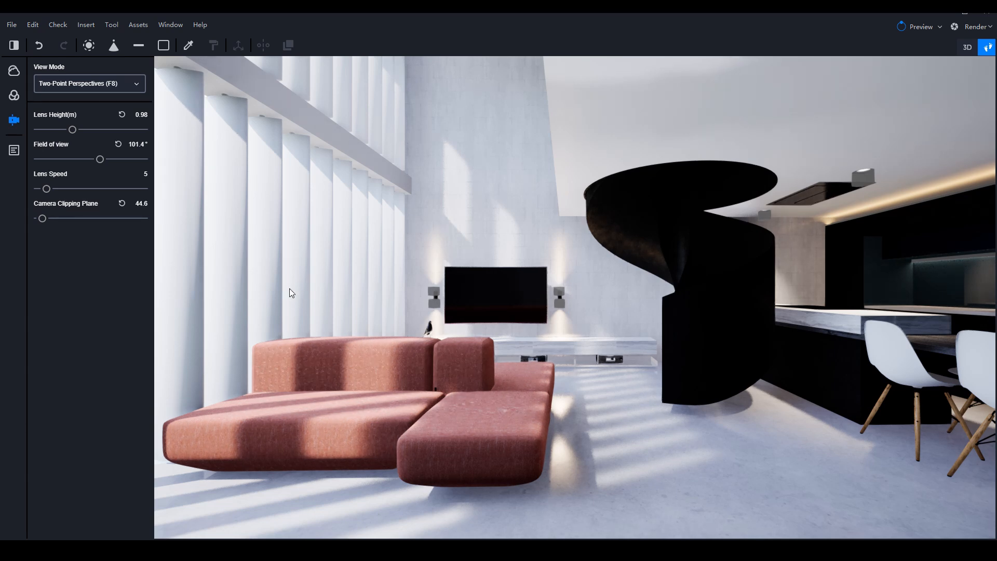
pyautogui.click(14, 151)
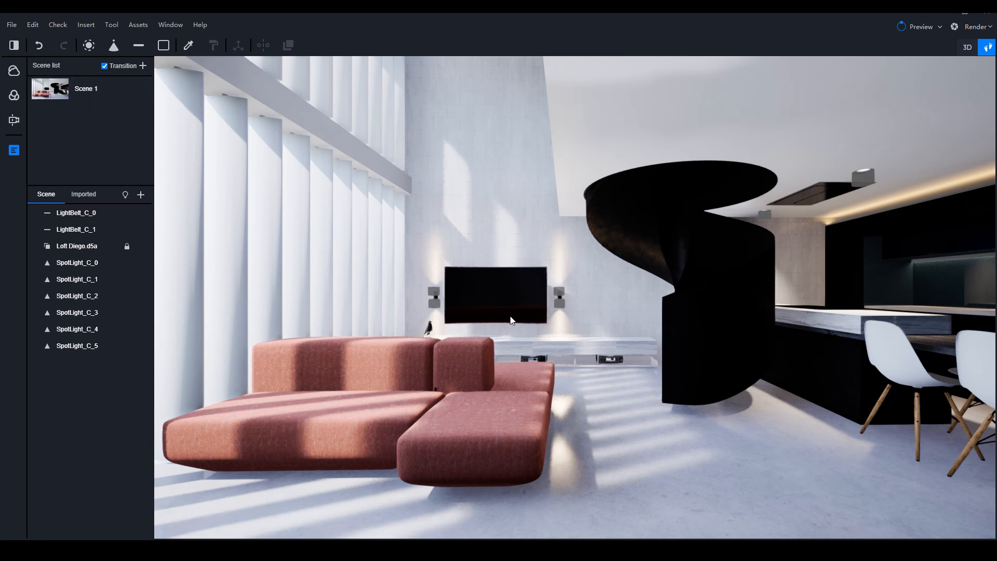
# - Move the camera around the living room and recall Scene 1 to check the saved view
pyautogui.scroll(10, 587, 320)
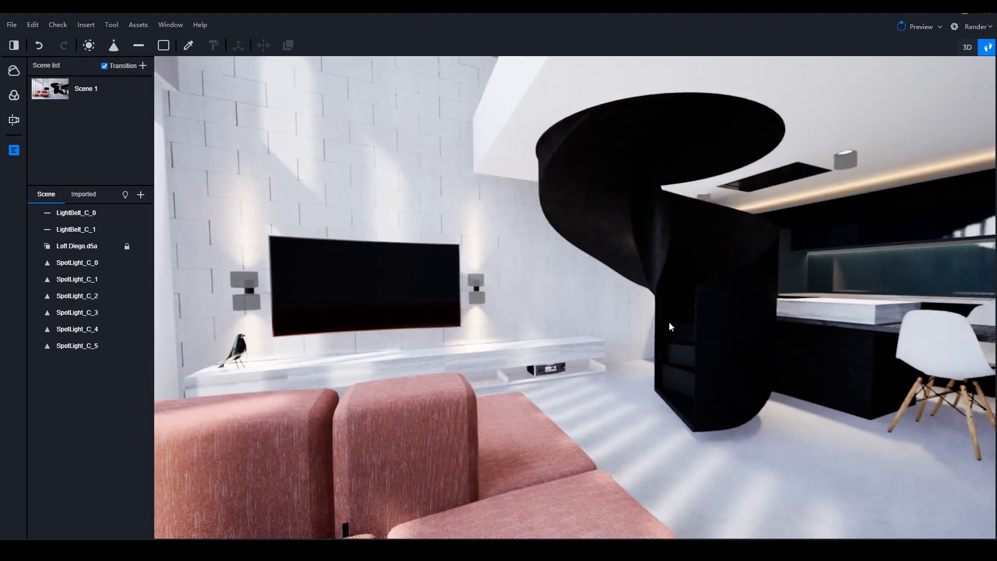
pyautogui.moveTo(670, 326); pyautogui.dragTo(502, 329, button='right')
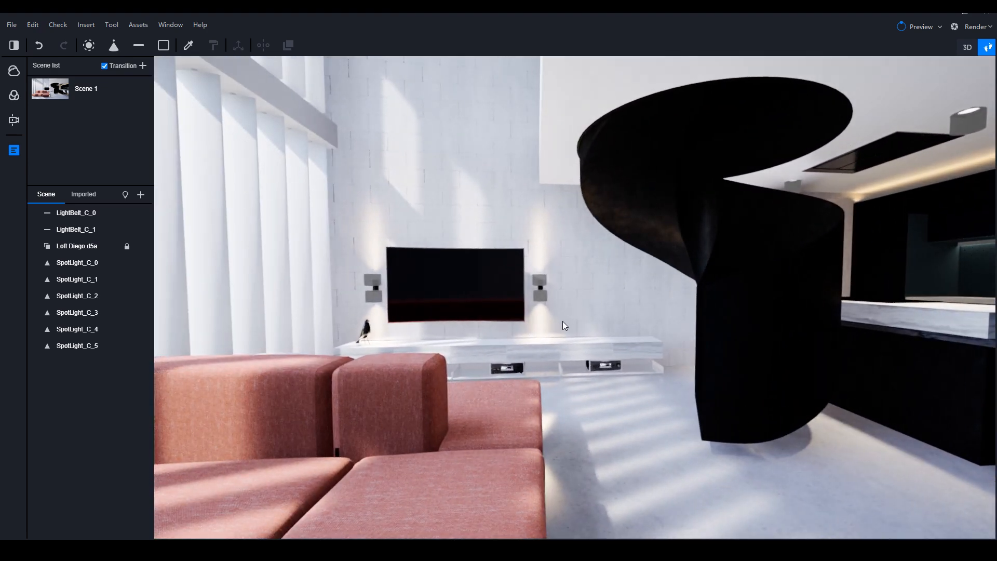
pyautogui.scroll(3, 420, 323)
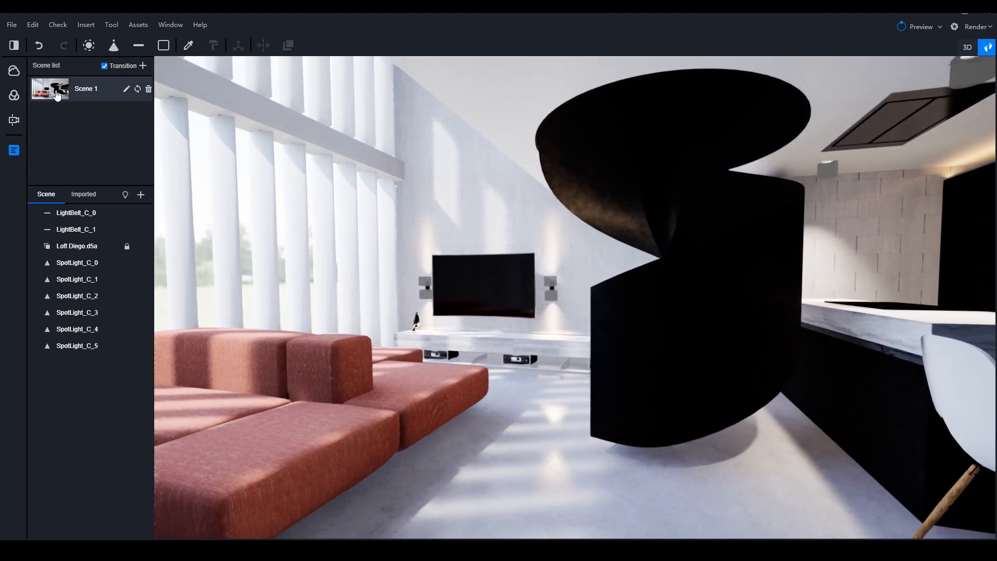
pyautogui.click(78, 88)
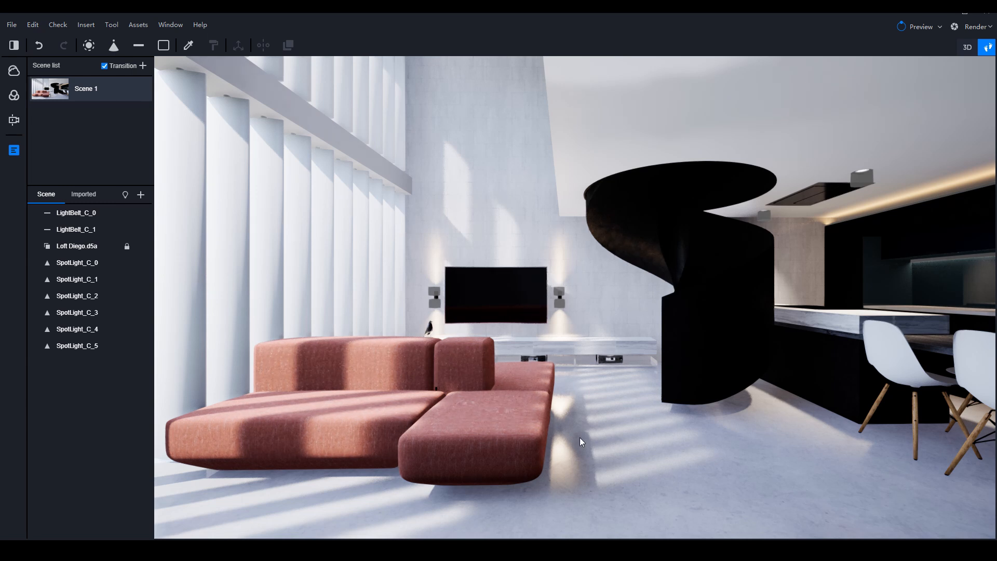
pyautogui.click(573, 384)
pyautogui.scroll(3, 572, 385)
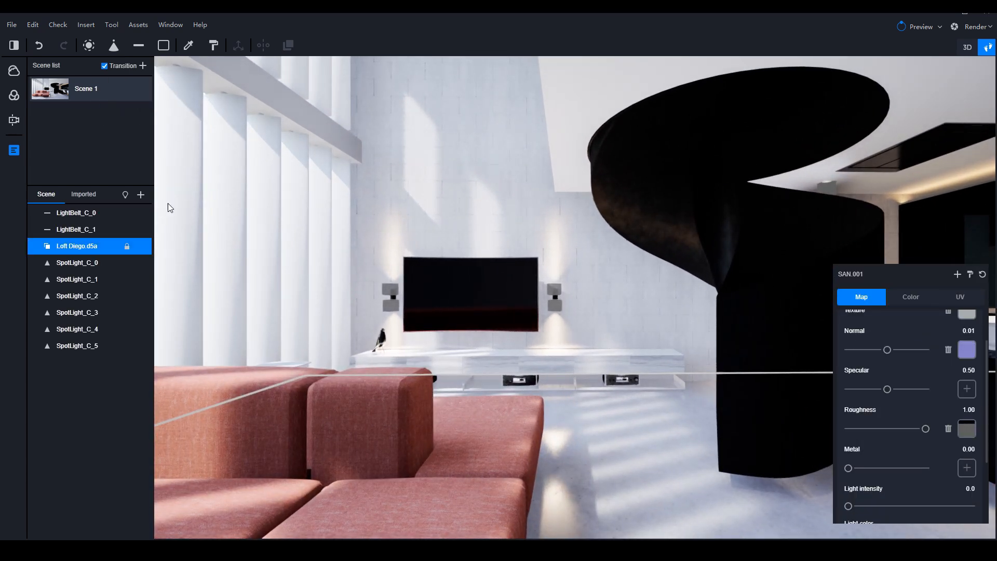
pyautogui.scroll(-4, 482, 367)
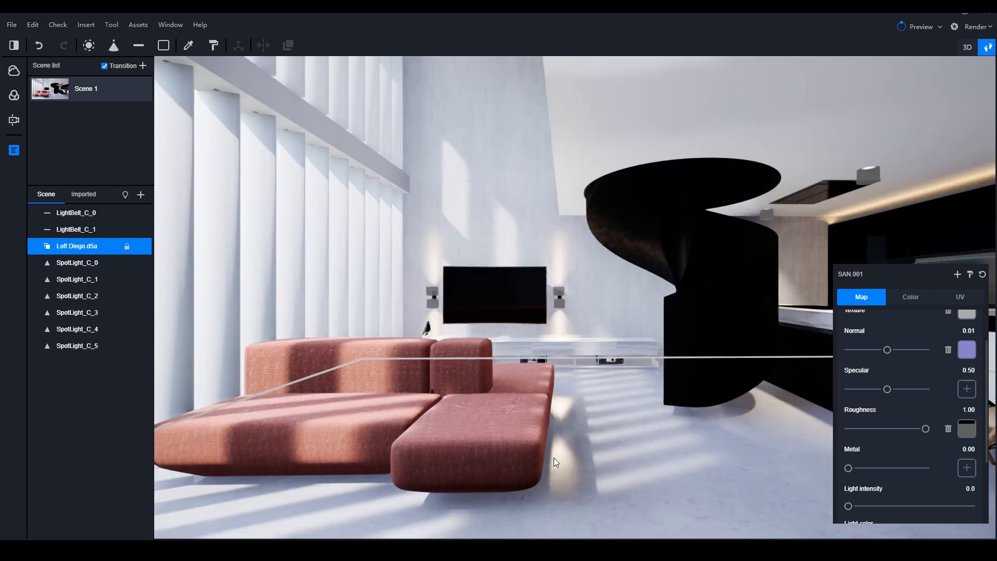
pyautogui.click(581, 432)
pyautogui.scroll(4, 572, 415)
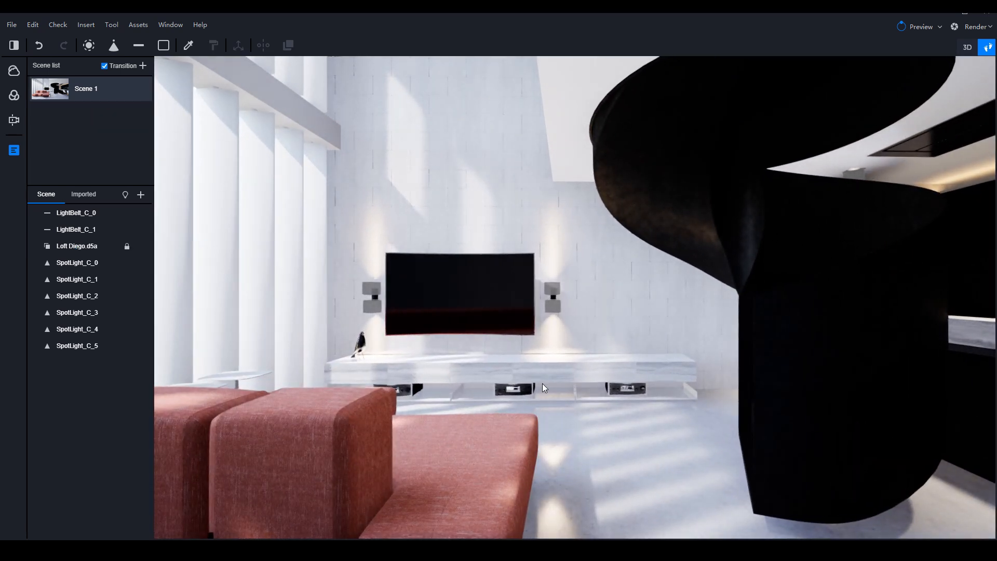
pyautogui.scroll(-4, 566, 374)
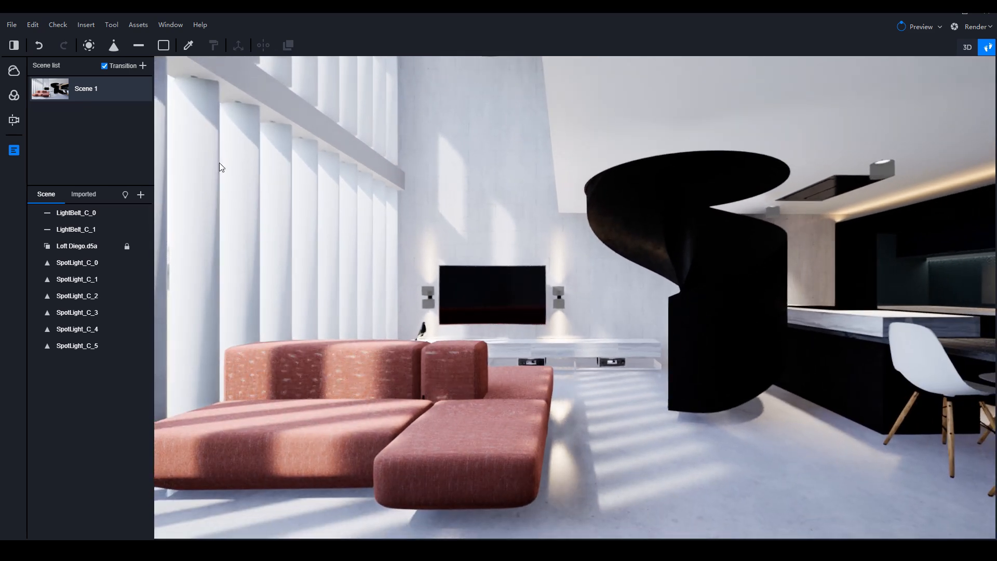
pyautogui.scroll(-2, 409, 281)
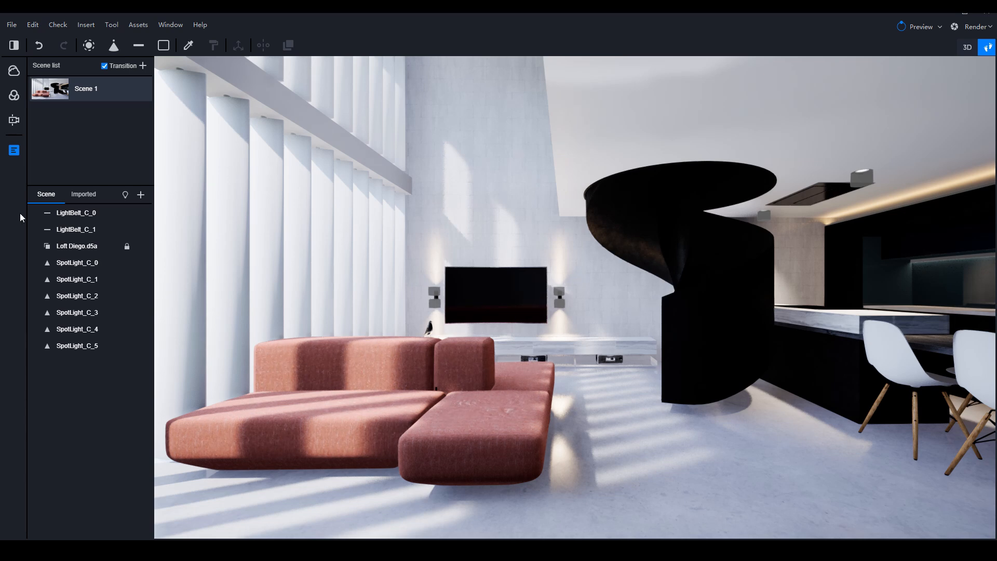
# - Place a spotlight by the spiral staircase, raise it to the top of the stairwell, and return to the saved Scene 1 view
pyautogui.click(114, 45)
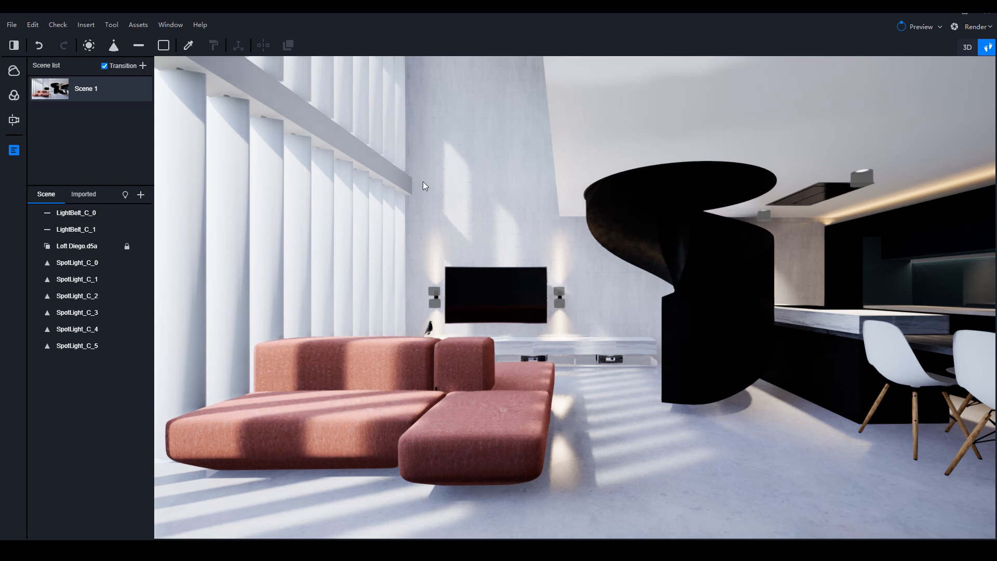
pyautogui.click(656, 396)
pyautogui.moveTo(660, 282); pyautogui.dragTo(664, 208)
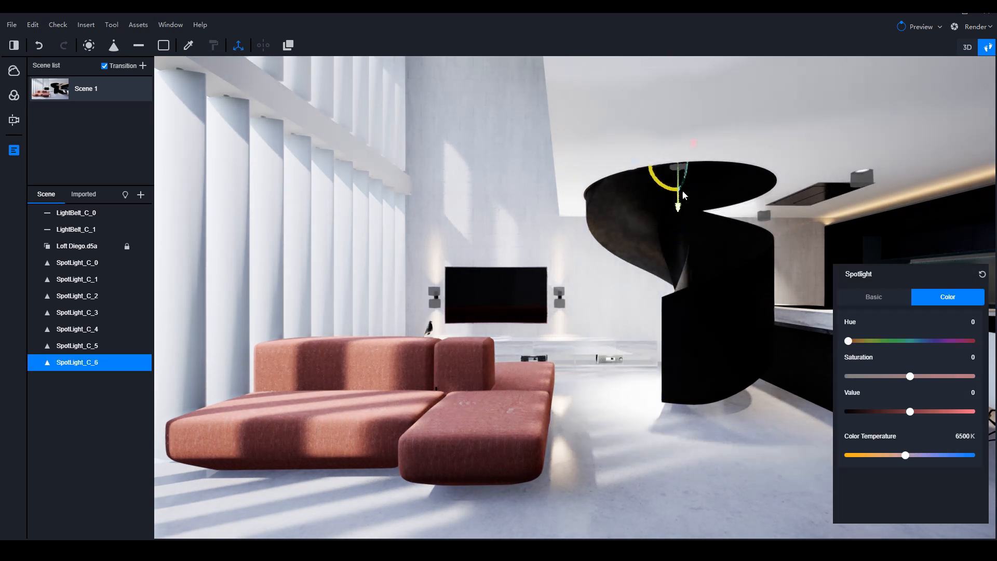
pyautogui.press('f')
pyautogui.scroll(3, 609, 379)
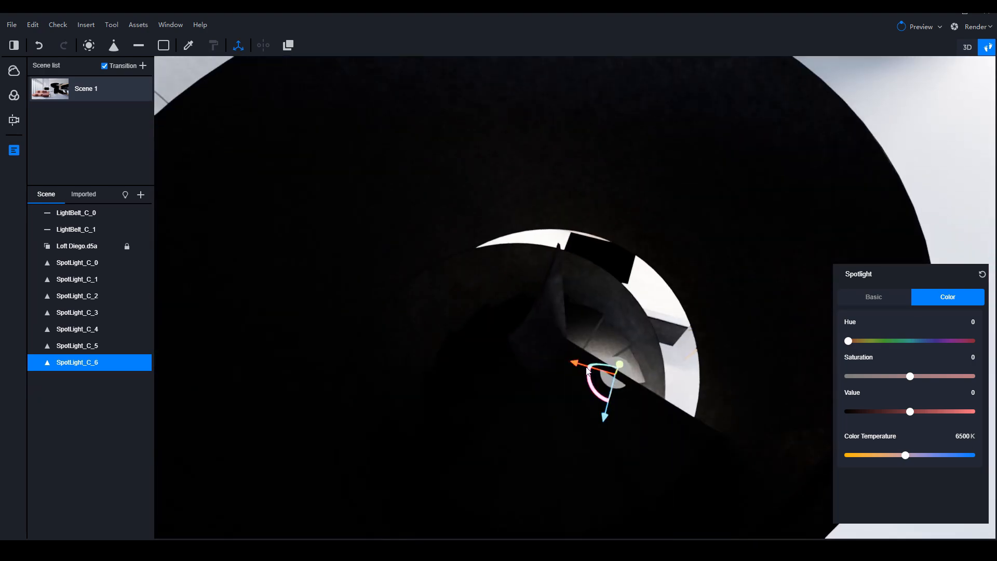
pyautogui.scroll(-5, 546, 261)
pyautogui.moveTo(538, 208); pyautogui.dragTo(361, 237, button='right')
pyautogui.scroll(-10, 479, 298)
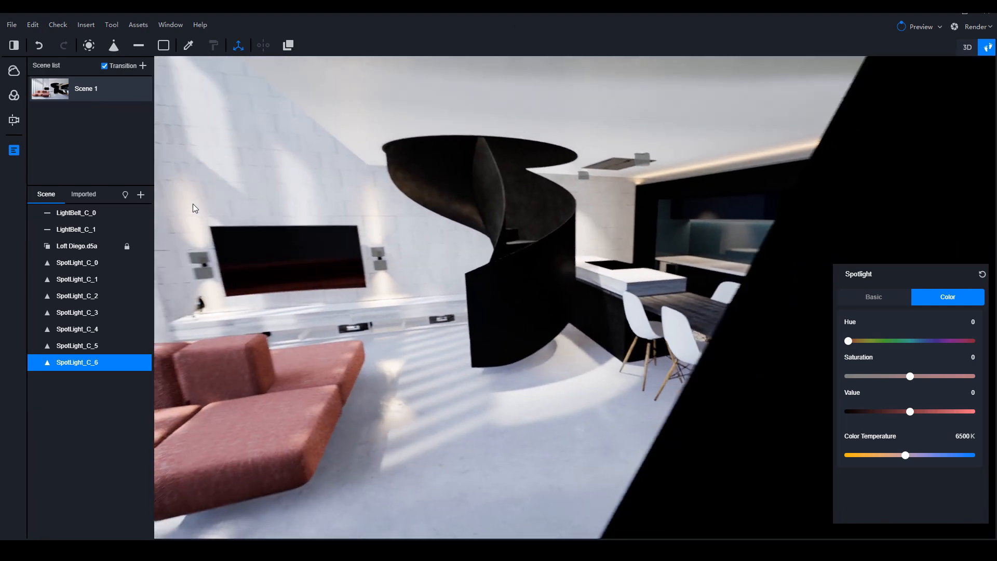
pyautogui.scroll(3, 488, 330)
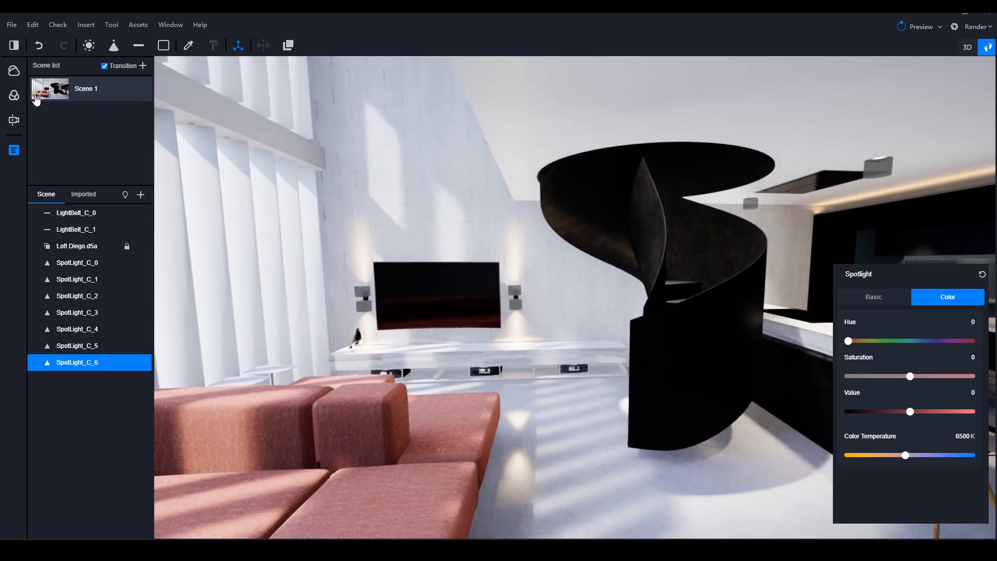
pyautogui.scroll(-3, 509, 280)
pyautogui.scroll(-3, 510, 281)
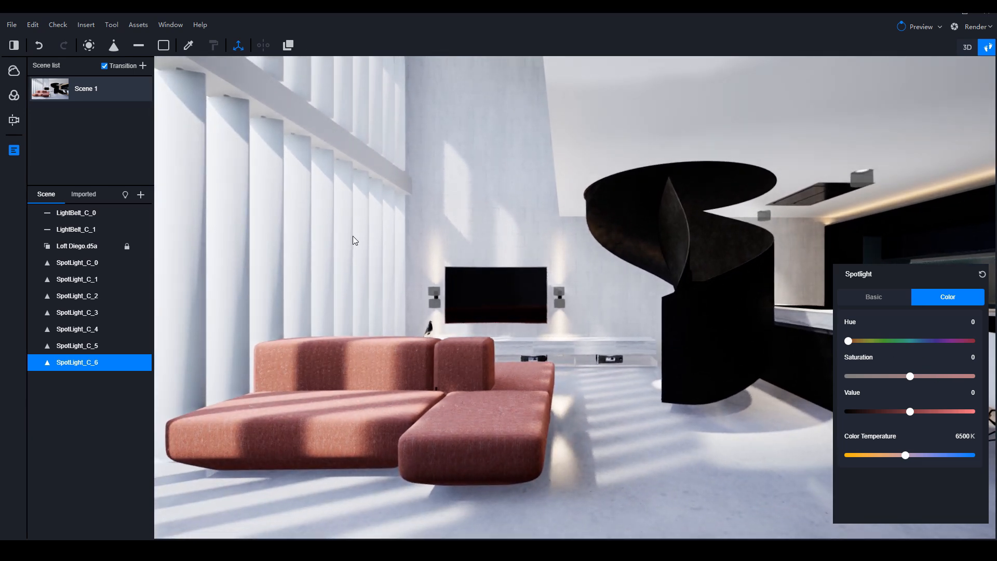
# - Turn off auto exposure and set exposure to 0.31 EV, contrast to -0.03, highlight to 0.18 and shadow to 0.38
pyautogui.click(14, 97)
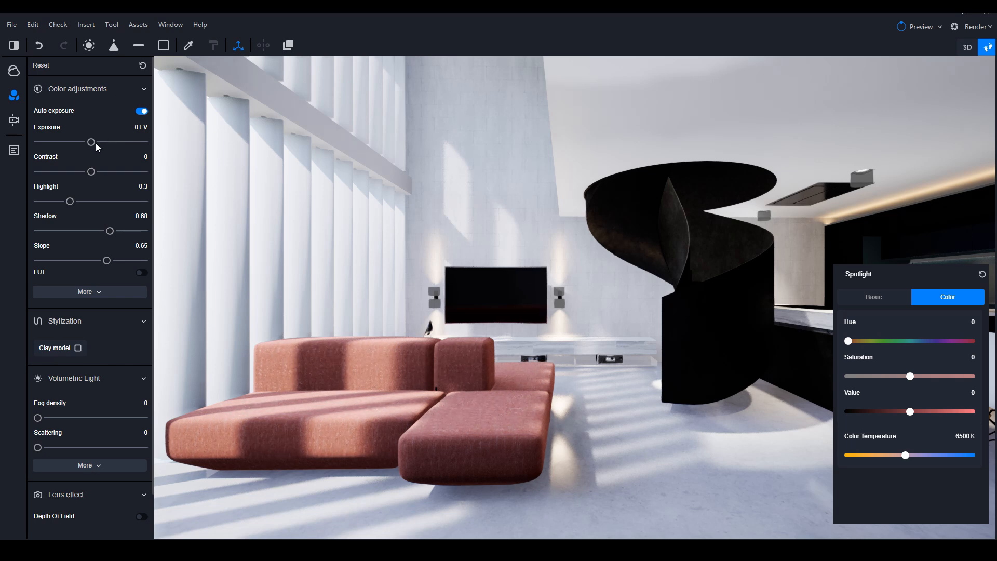
pyautogui.moveTo(91, 142); pyautogui.dragTo(102, 142)
pyautogui.moveTo(106, 142); pyautogui.dragTo(57, 201)
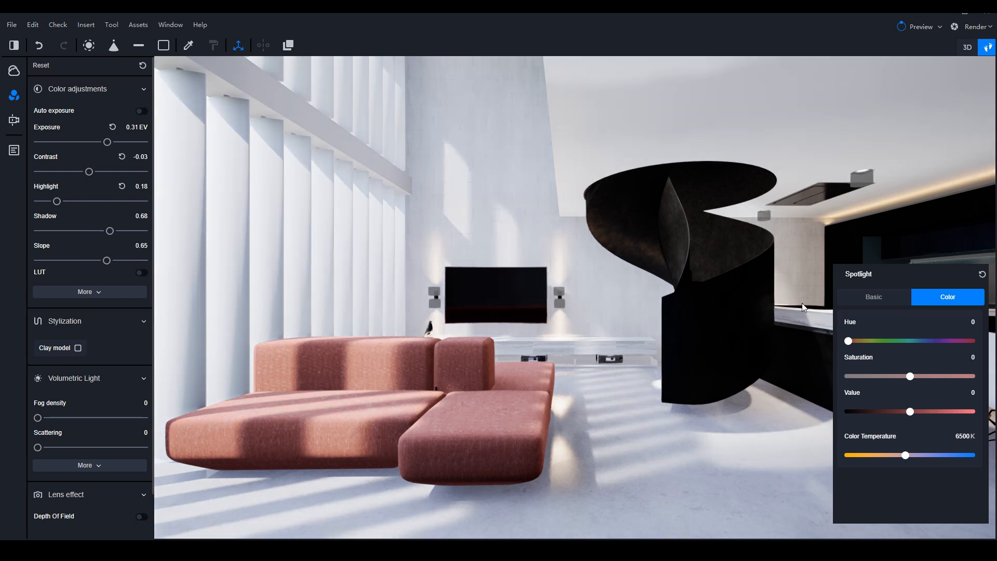
pyautogui.moveTo(109, 230); pyautogui.dragTo(79, 230)
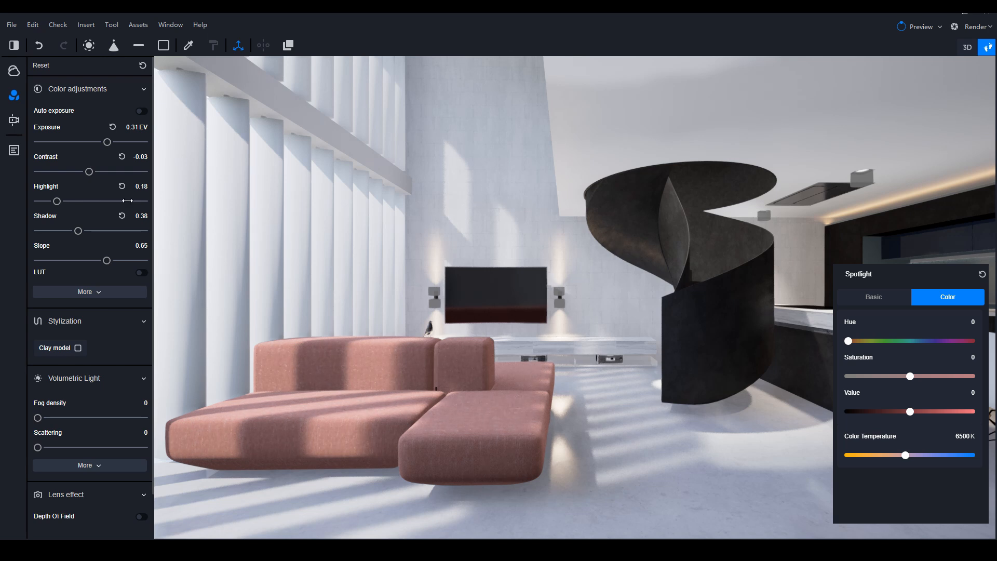
# - Set the image contrast to 0.18, highlight to 0.31 and slope to 0.69
pyautogui.moveTo(89, 172); pyautogui.dragTo(103, 172)
pyautogui.moveTo(58, 201); pyautogui.dragTo(72, 201)
pyautogui.moveTo(107, 261)
pyautogui.mouseDown()
pyautogui.moveTo(93, 261)
pyautogui.moveTo(110, 259)
pyautogui.mouseUp()
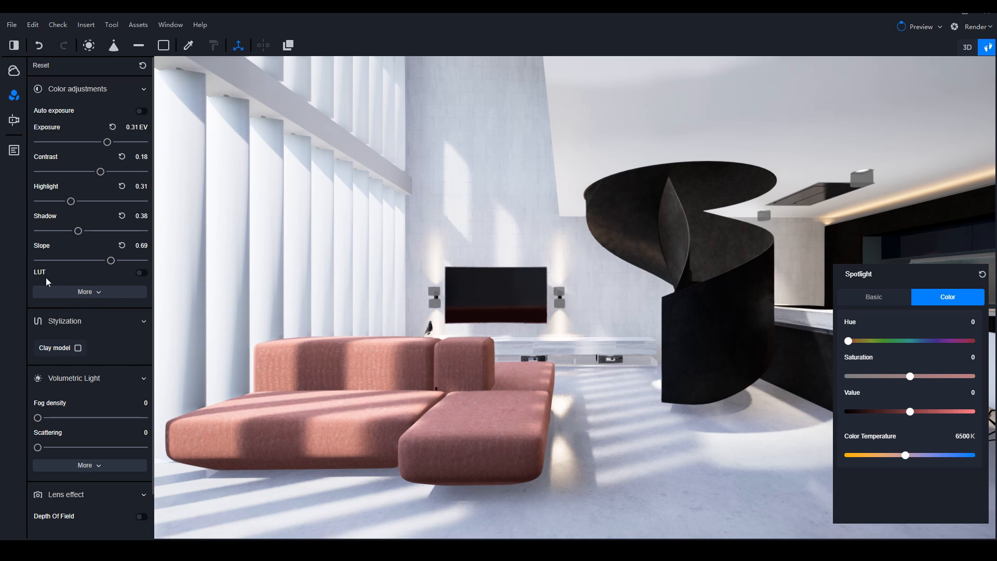
pyautogui.click(76, 291)
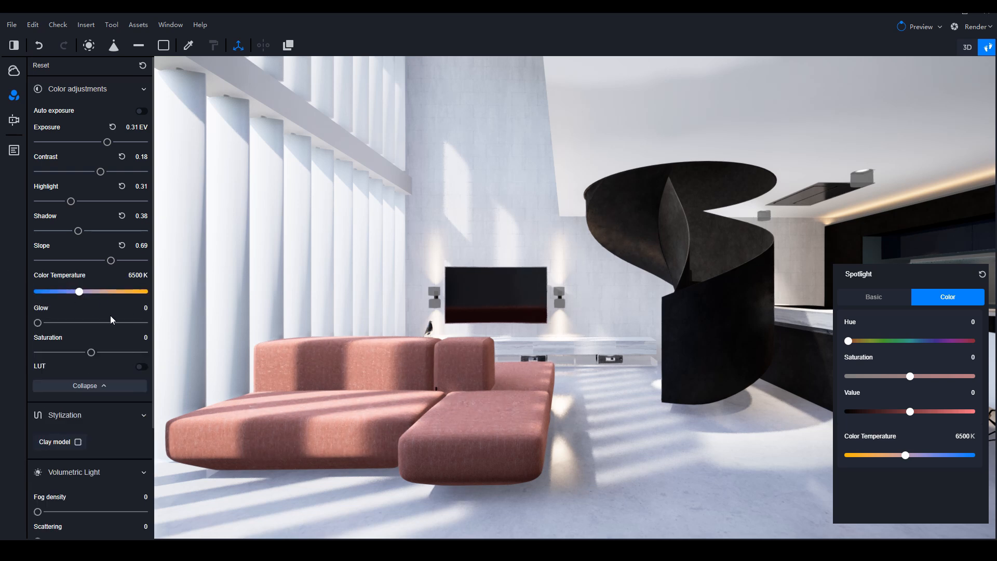
pyautogui.click(87, 387)
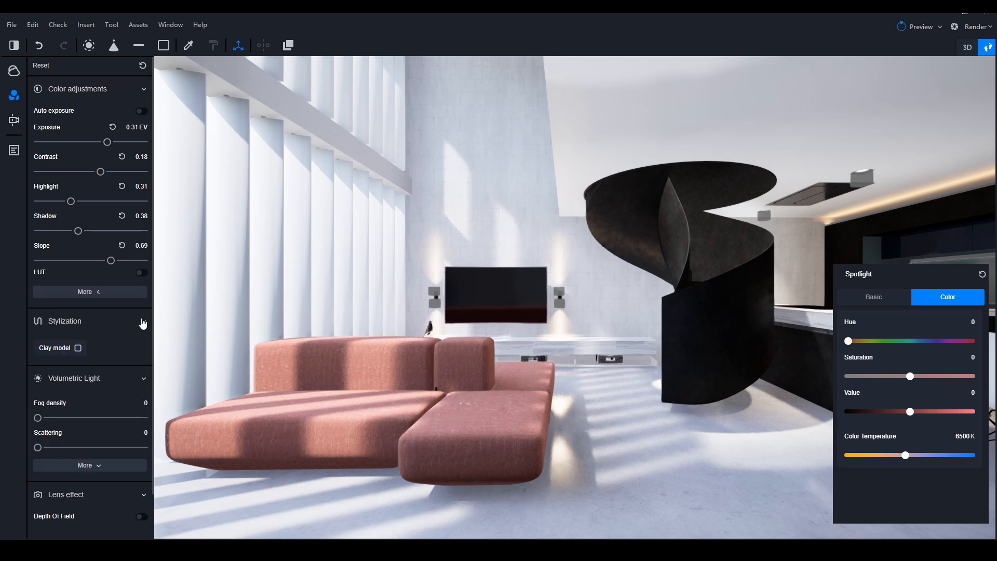
# - Try the LUT presets Desert3, ModernDystopianAction, DayNight, VibranceC and Desaturate on the view, and switch the LUT off again
pyautogui.click(138, 273)
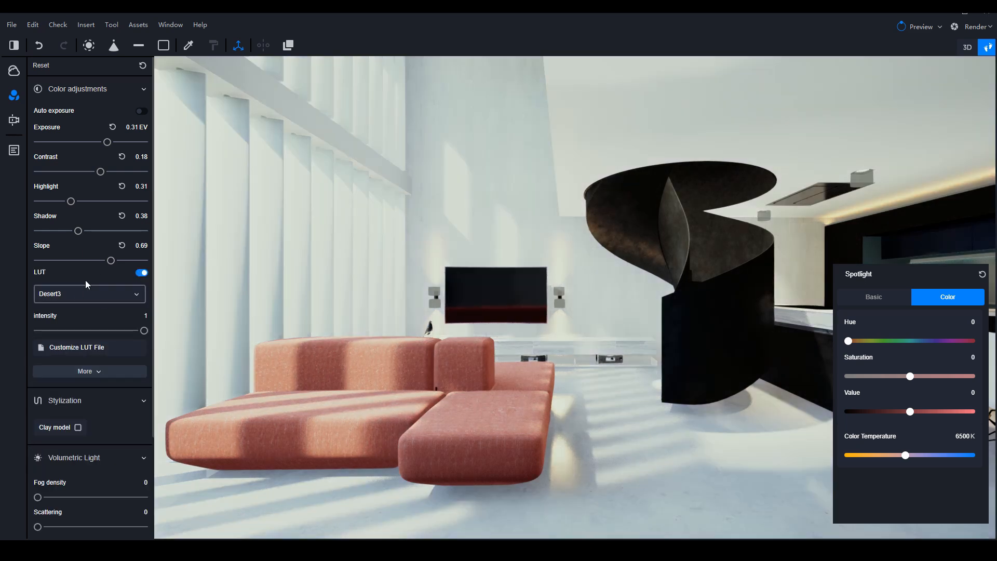
pyautogui.click(78, 294)
pyautogui.click(81, 312)
pyautogui.click(85, 293)
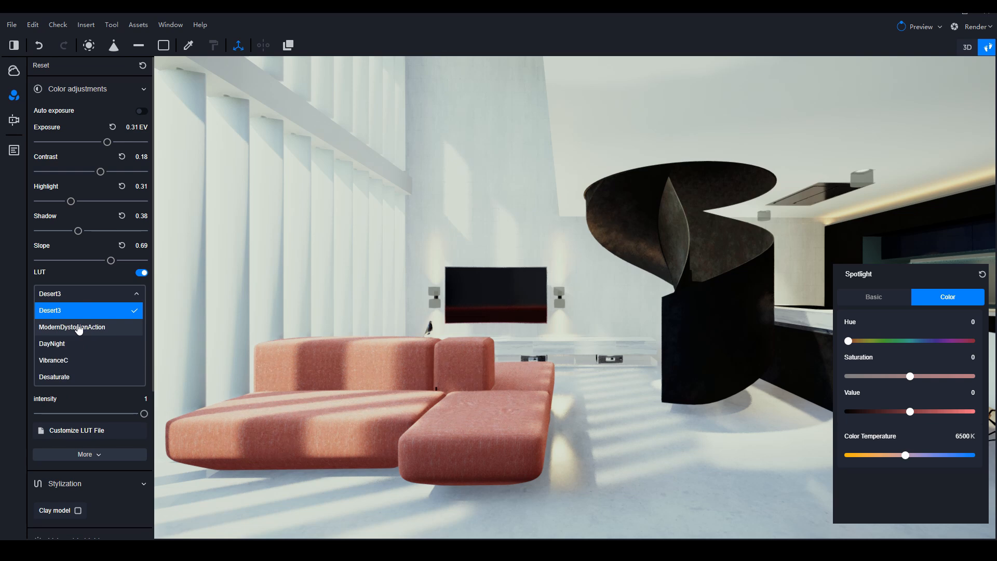
pyautogui.click(79, 327)
pyautogui.click(94, 294)
pyautogui.click(91, 344)
pyautogui.click(96, 294)
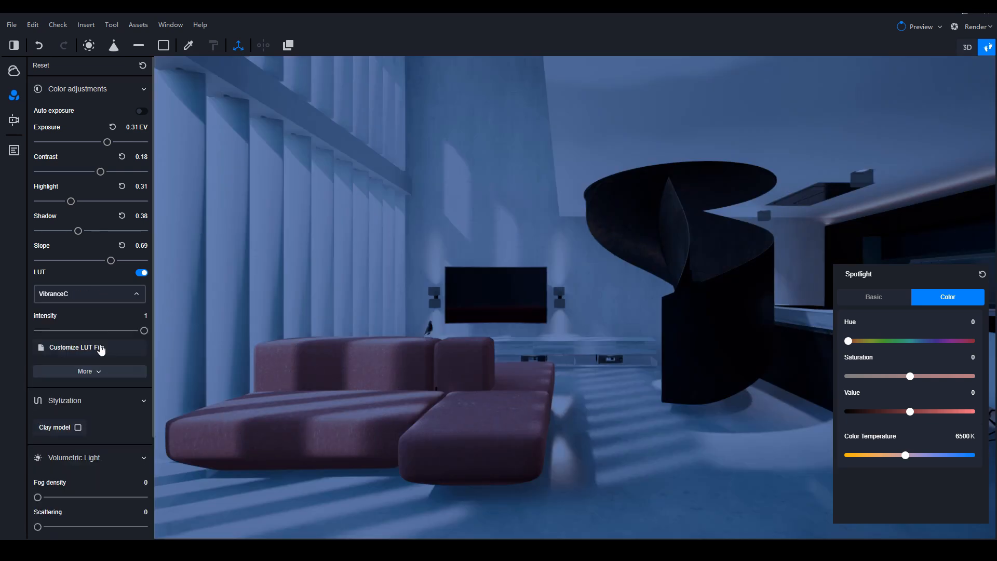
pyautogui.click(96, 362)
pyautogui.click(103, 294)
pyautogui.click(73, 377)
pyautogui.scroll(-3, 104, 286)
pyautogui.click(141, 184)
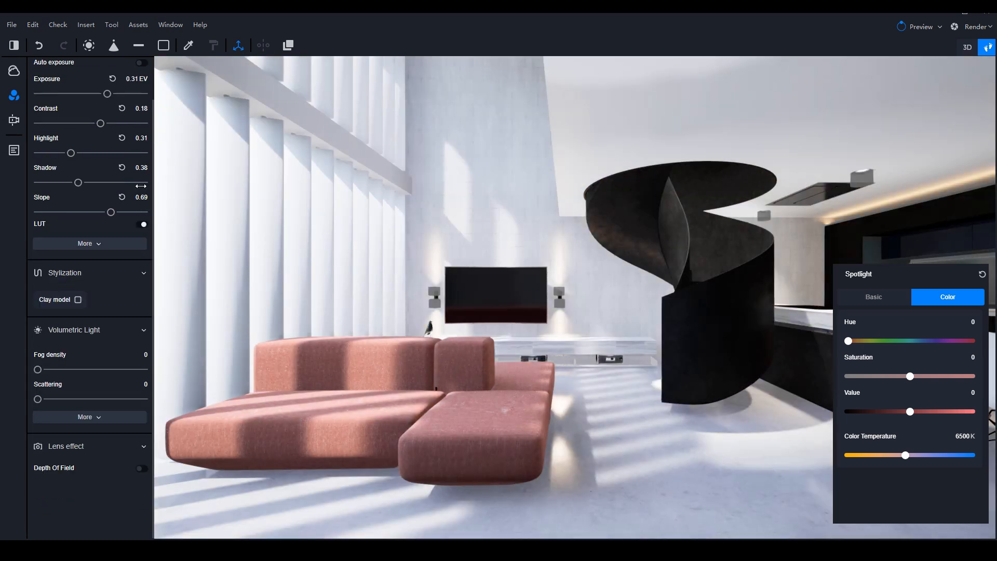
# - Set the image color temperature to 7450 K and the saturation to 0.17, keeping the glow at 0
pyautogui.scroll(2, 191, 284)
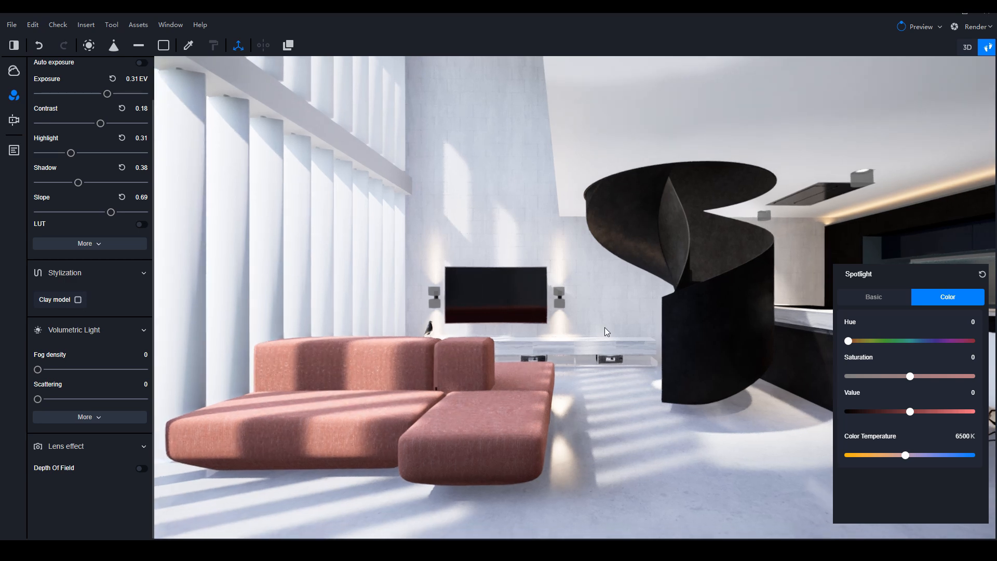
pyautogui.click(105, 246)
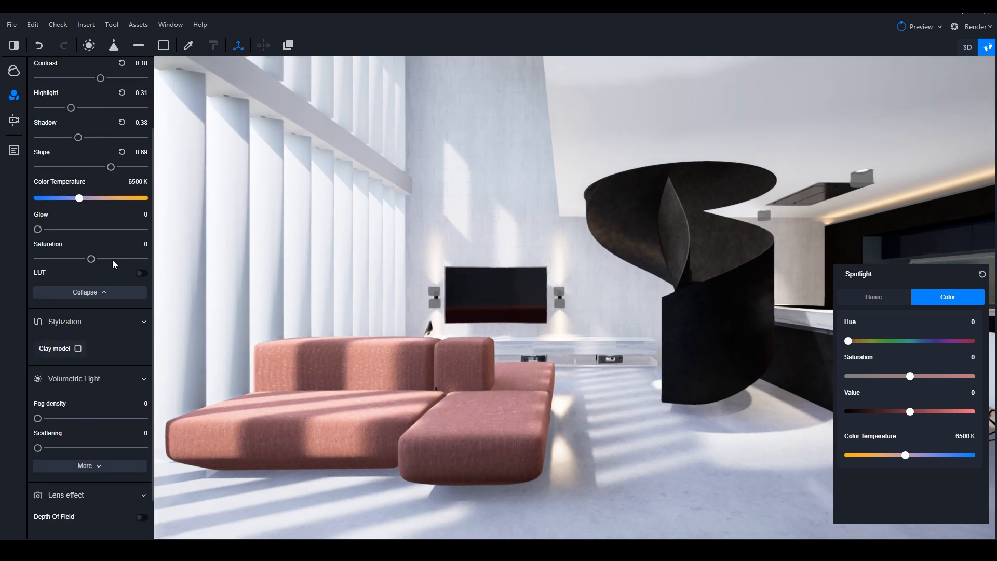
pyautogui.scroll(3, 111, 260)
pyautogui.moveTo(80, 293); pyautogui.dragTo(91, 302)
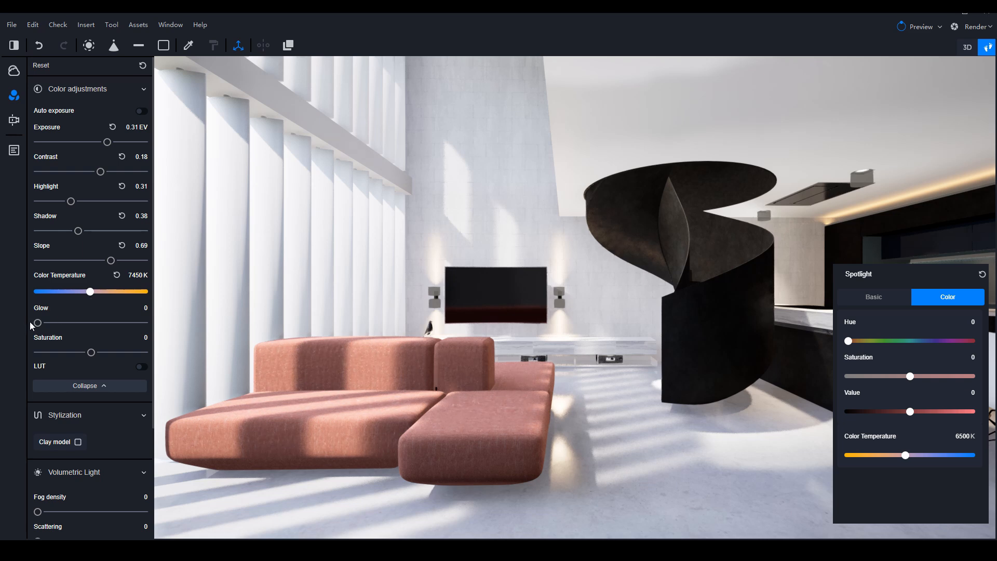
pyautogui.moveTo(37, 323)
pyautogui.mouseDown()
pyautogui.moveTo(91, 323)
pyautogui.moveTo(37, 323)
pyautogui.mouseUp()
pyautogui.moveTo(91, 353); pyautogui.dragTo(99, 351)
# - Try the clay model style and raised fog density and scattering, returning the style to off and both values to 0
pyautogui.scroll(-2, 100, 462)
pyautogui.scroll(-2, 109, 414)
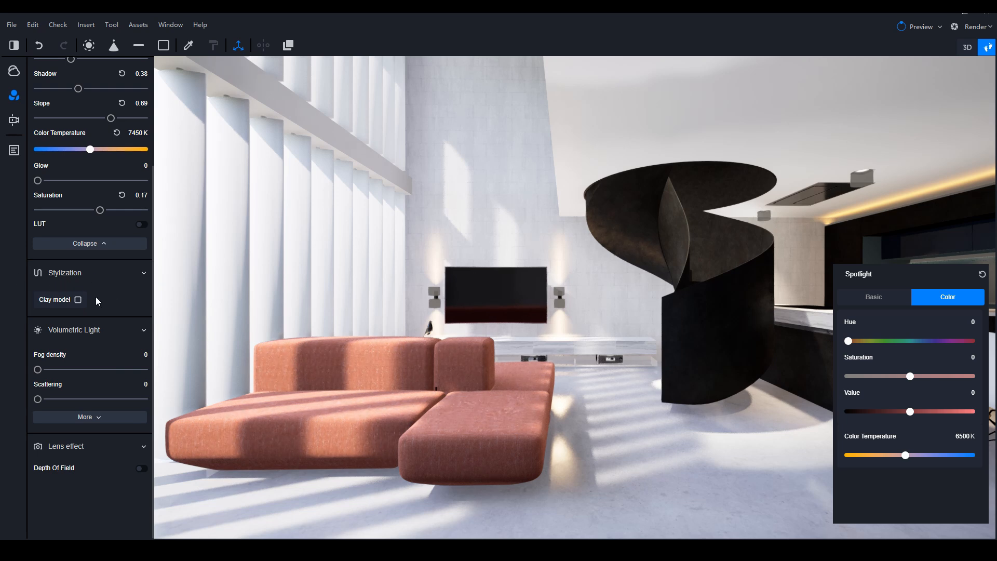
pyautogui.click(78, 300)
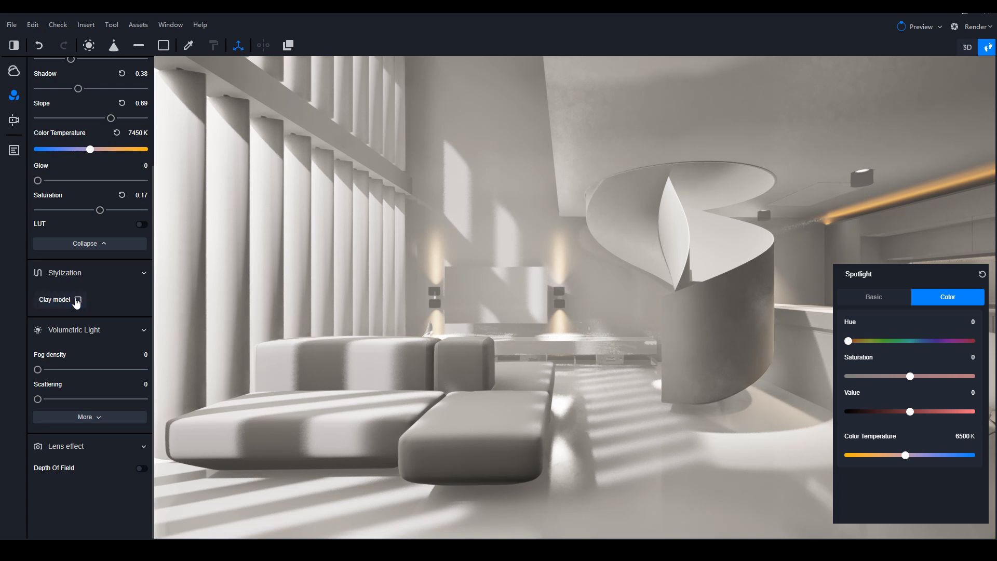
pyautogui.click(78, 301)
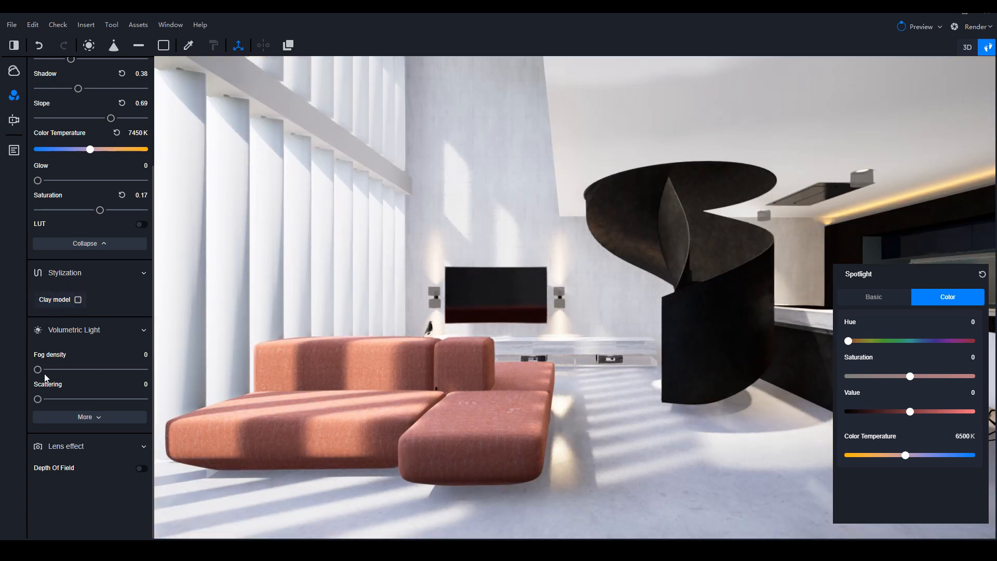
pyautogui.moveTo(37, 369); pyautogui.dragTo(137, 369)
pyautogui.moveTo(40, 399); pyautogui.dragTo(130, 400)
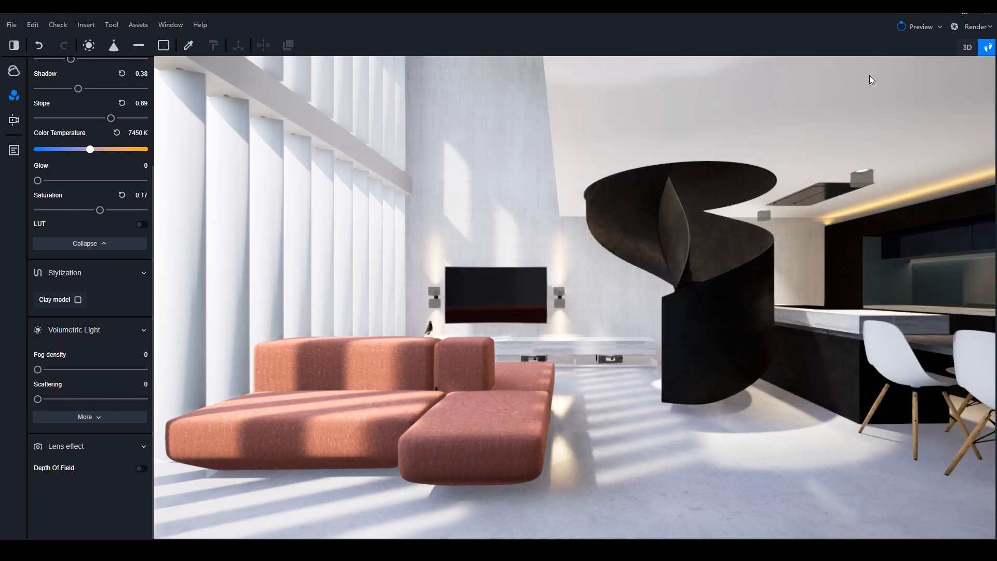
# - Open the photo export settings, compare the 16:9, 5:5 and 4:3 scales, and set the output size to 2K
pyautogui.click(978, 27)
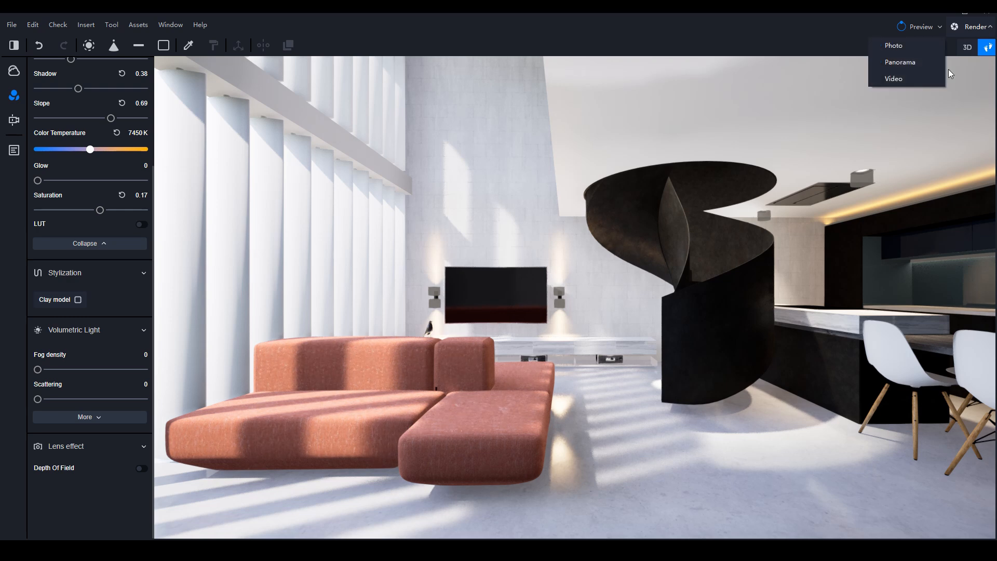
pyautogui.click(897, 50)
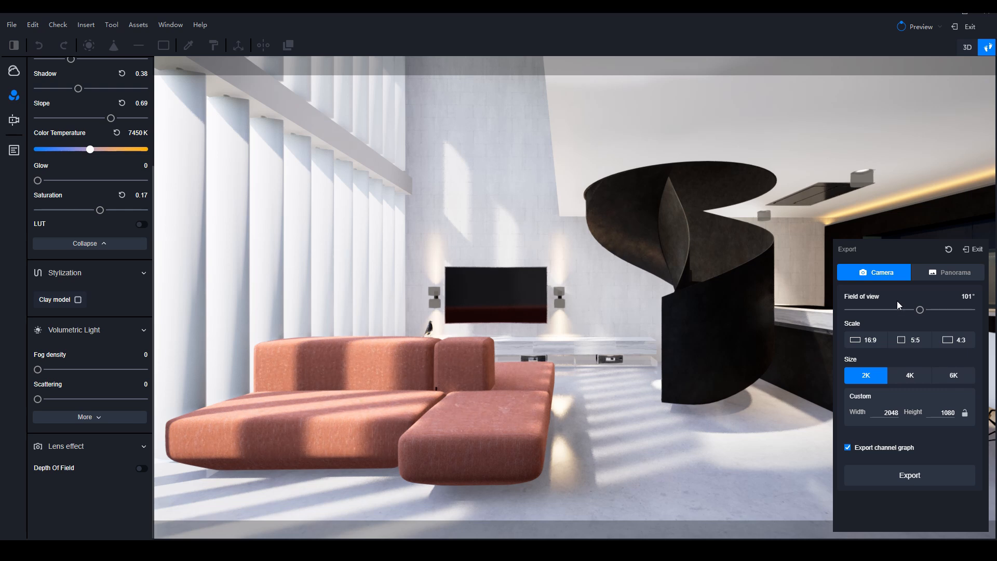
pyautogui.click(870, 341)
pyautogui.click(915, 345)
pyautogui.click(877, 340)
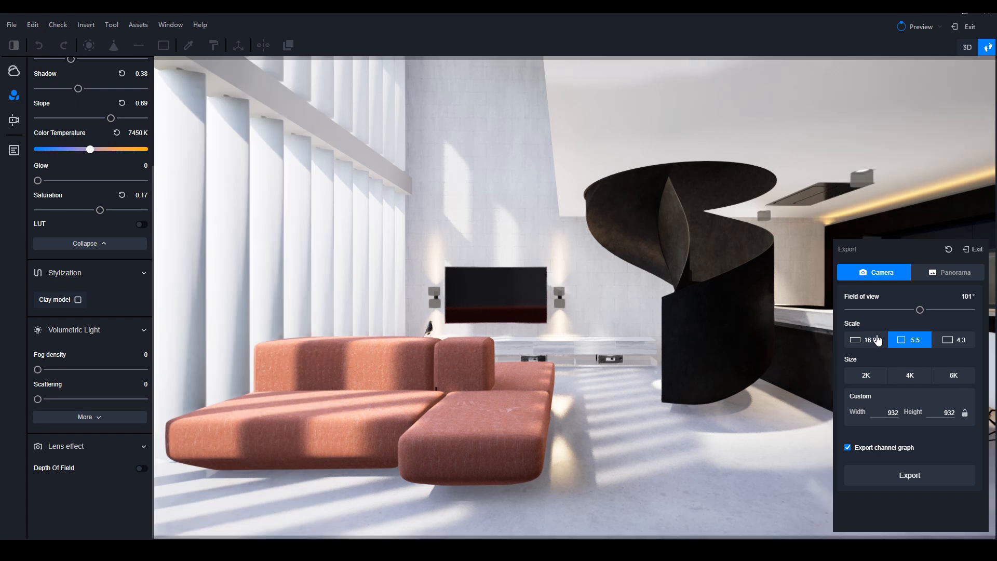
pyautogui.click(952, 340)
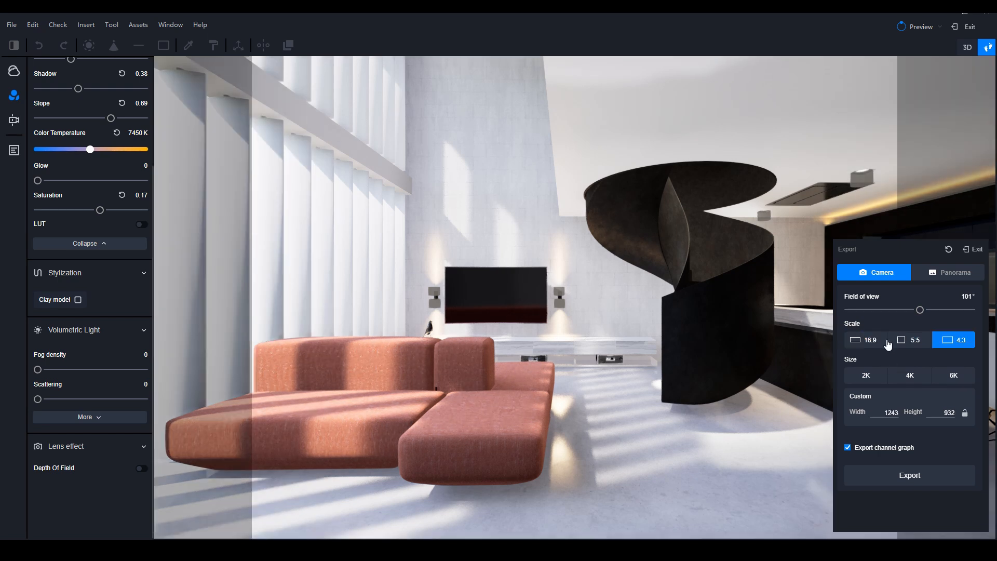
pyautogui.click(872, 340)
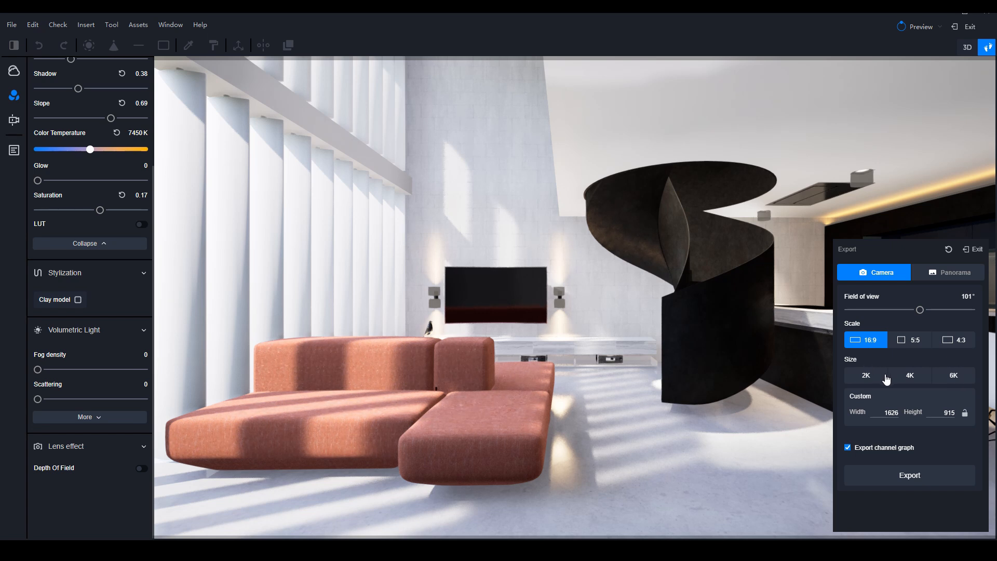
pyautogui.click(868, 378)
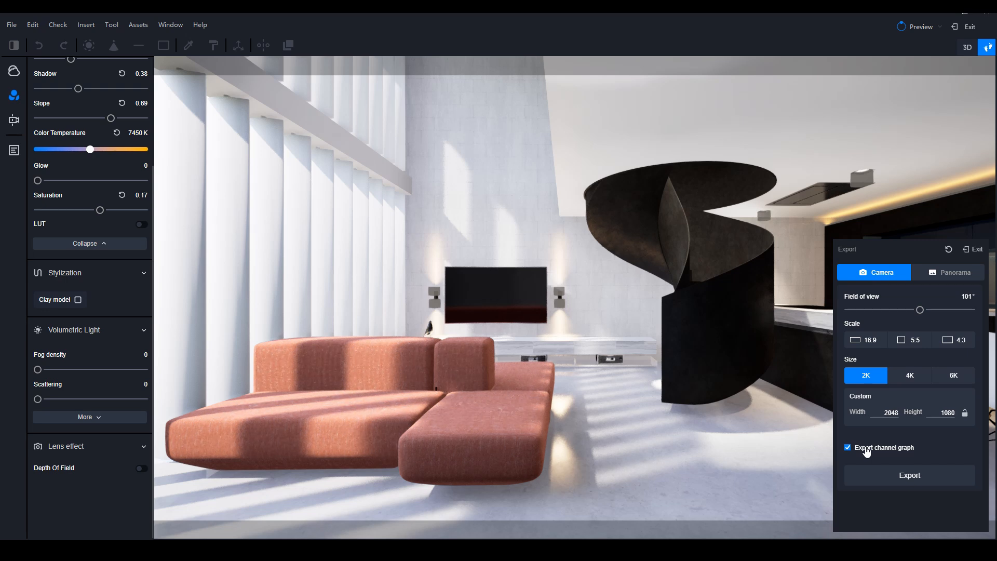
# - Export the render with its channel images as the PNG file TEST 2 in the Loft Diego project's D5 folder
pyautogui.click(909, 485)
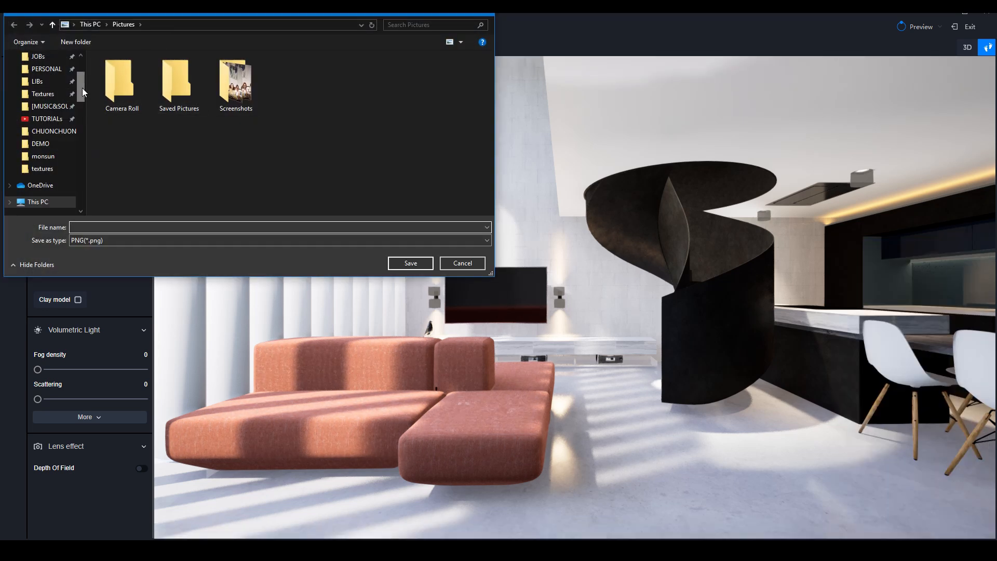
pyautogui.scroll(2, 83, 88)
pyautogui.click(46, 140)
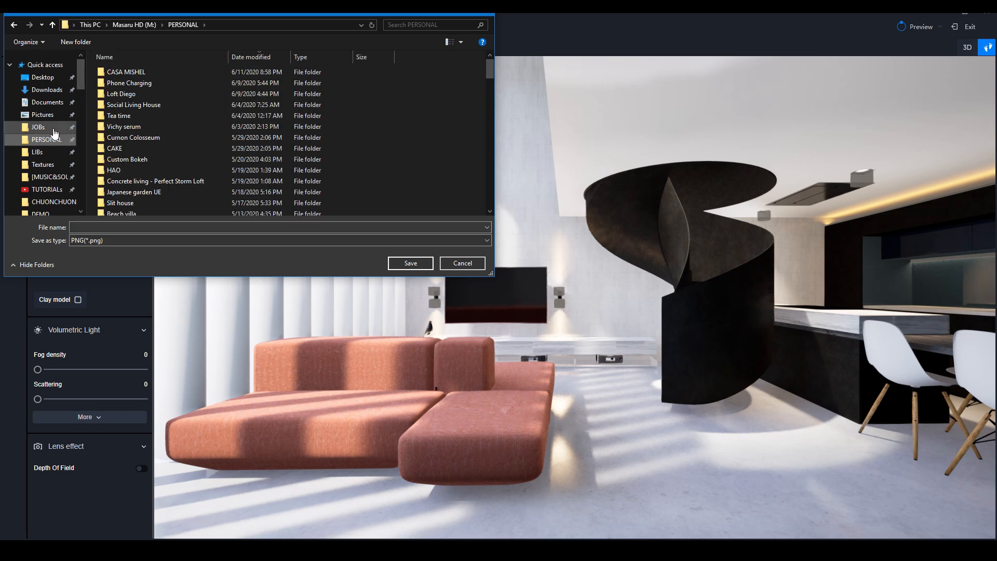
pyautogui.doubleClick(129, 92)
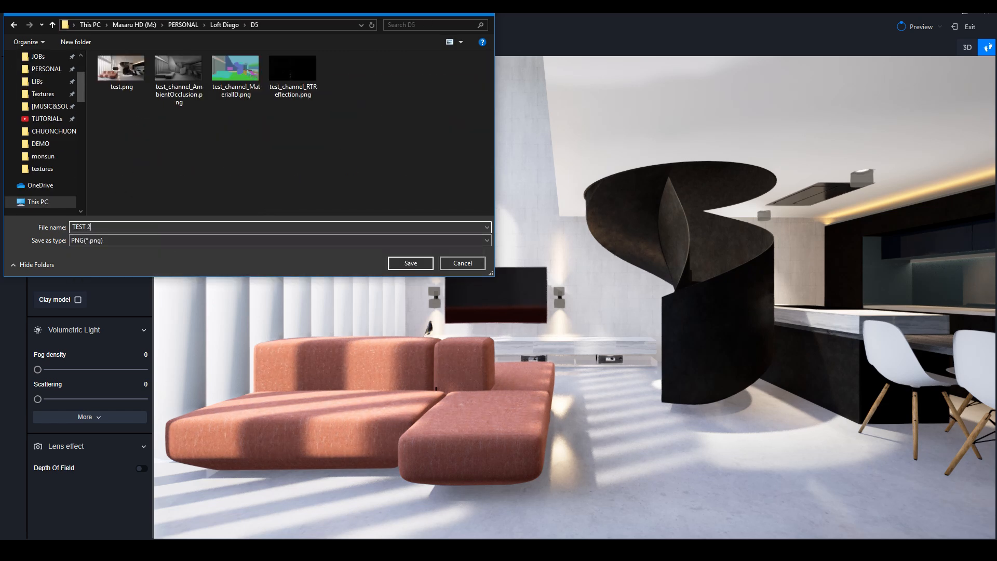
pyautogui.press('Return')
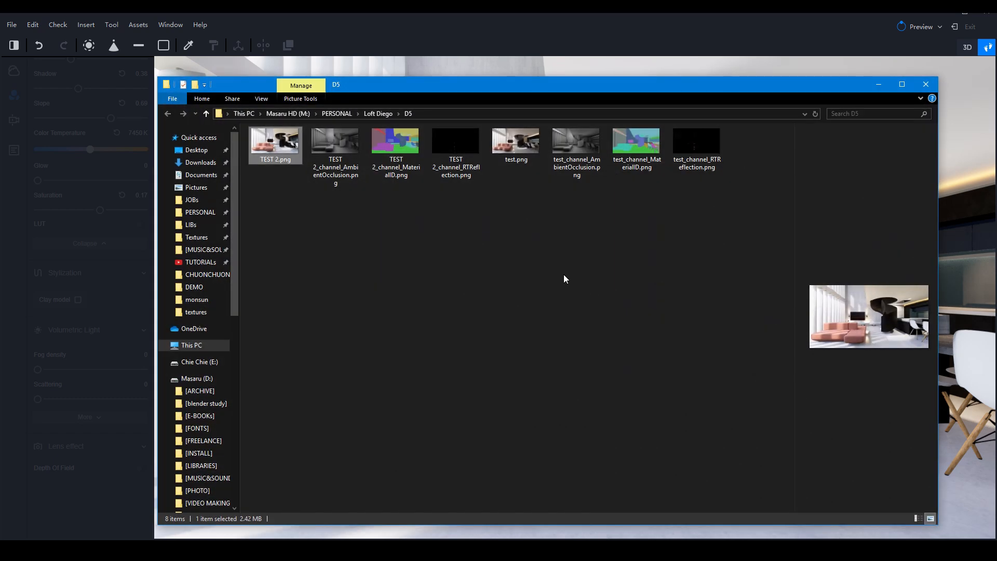
# - Open the exported TEST 2.png in the photo viewer to examine the finished render
pyautogui.click(565, 279)
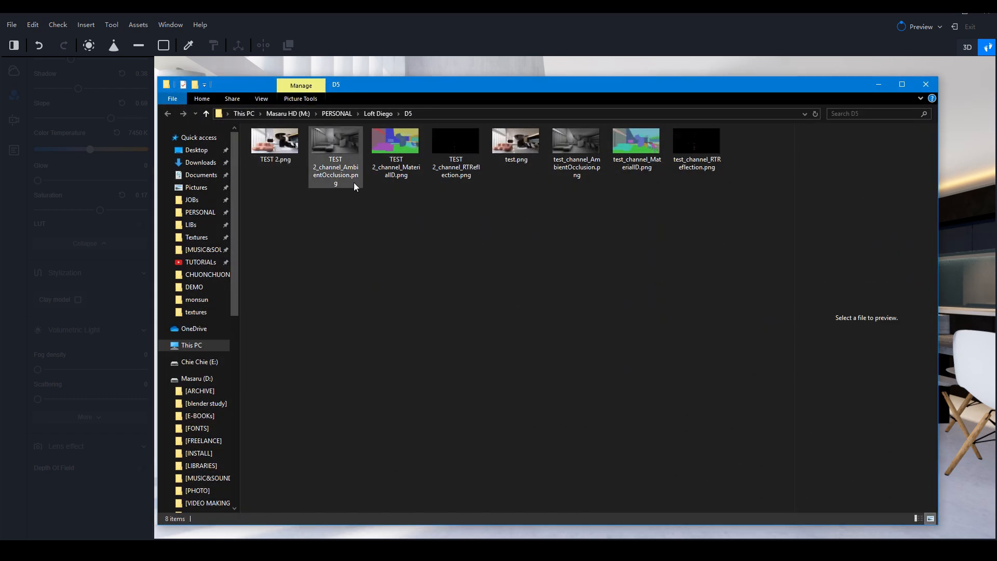
pyautogui.click(278, 151)
pyautogui.doubleClick(278, 148)
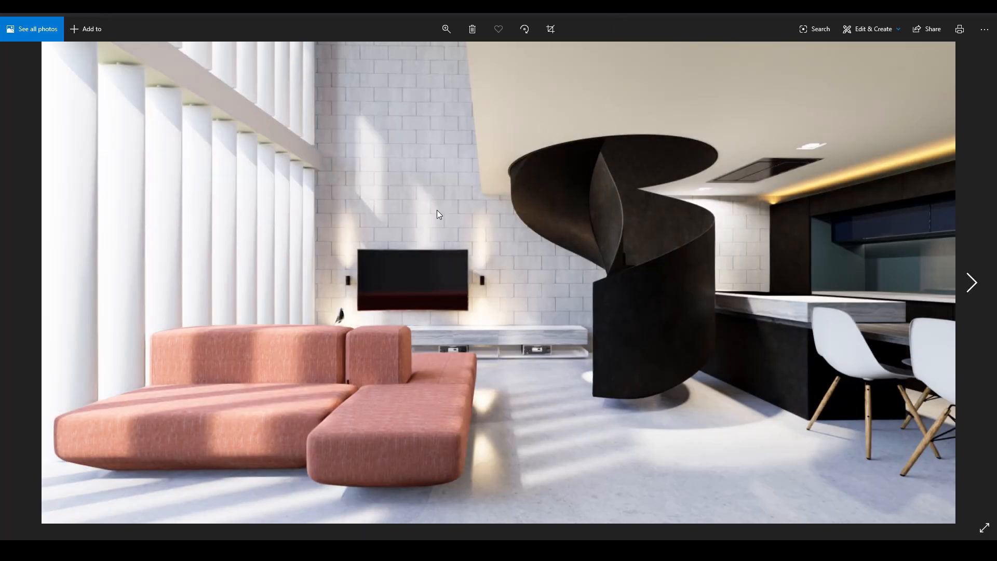
# - Switch back to D5 Render and open the Fabric materials in the asset library beside the sofa
pyautogui.press('super+Right')
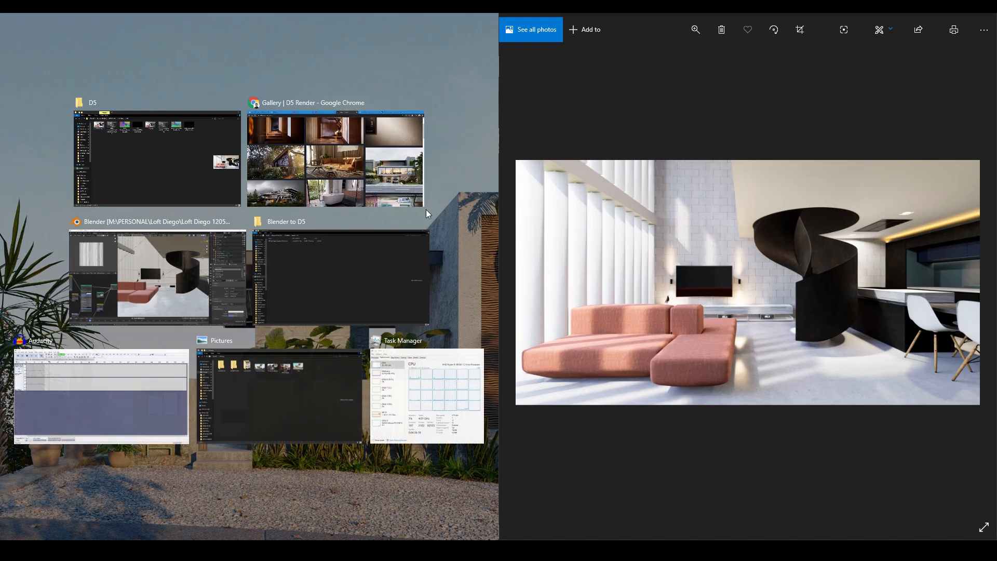
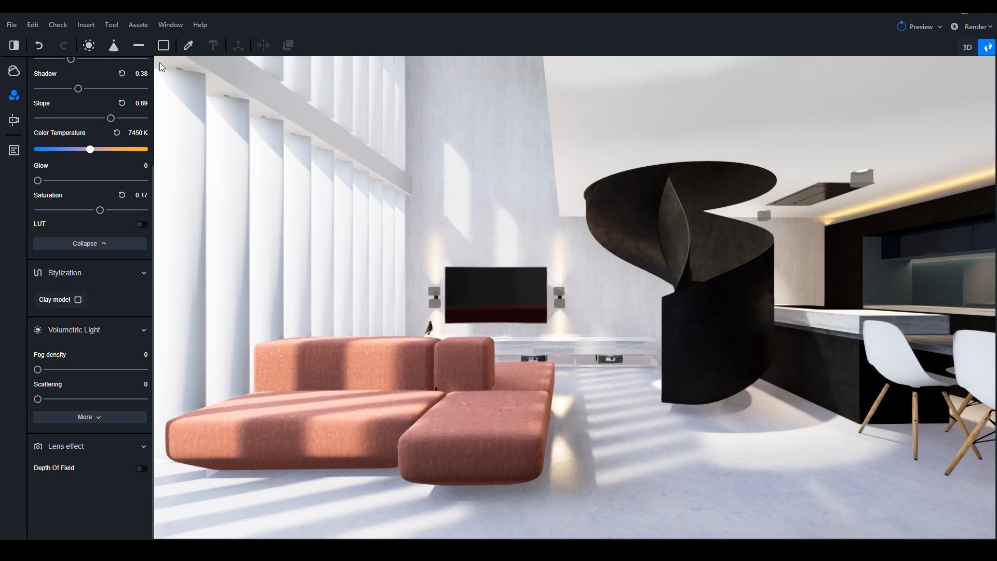
pyautogui.click(145, 29)
pyautogui.moveTo(181, 93); pyautogui.dragTo(182, 27)
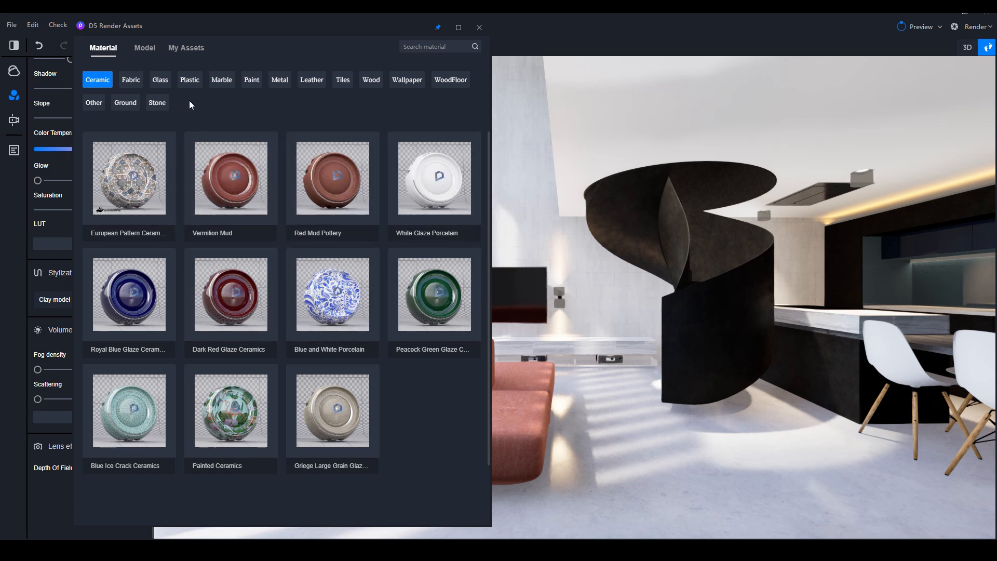
pyautogui.click(131, 80)
pyautogui.moveTo(302, 25); pyautogui.dragTo(783, 27)
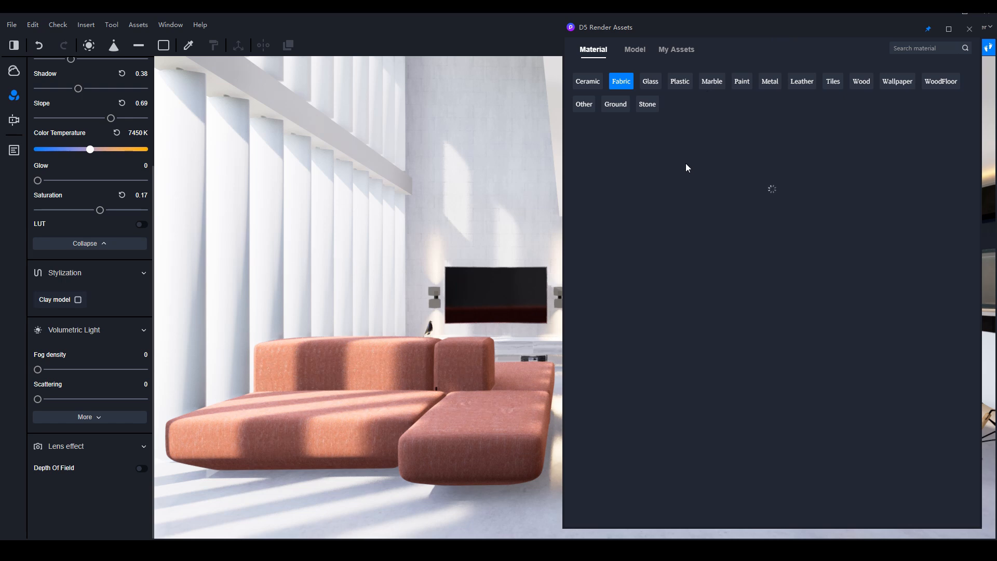
pyautogui.scroll(-2, 738, 425)
pyautogui.scroll(3, 738, 426)
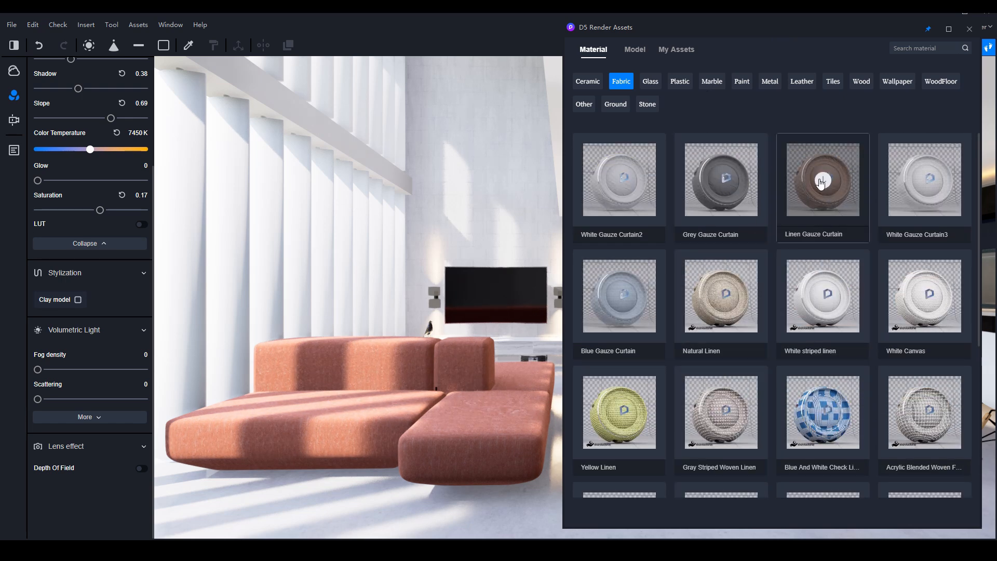
# - Apply the Grey Gauze Curtain fabric from the asset library to the sofa
pyautogui.click(706, 196)
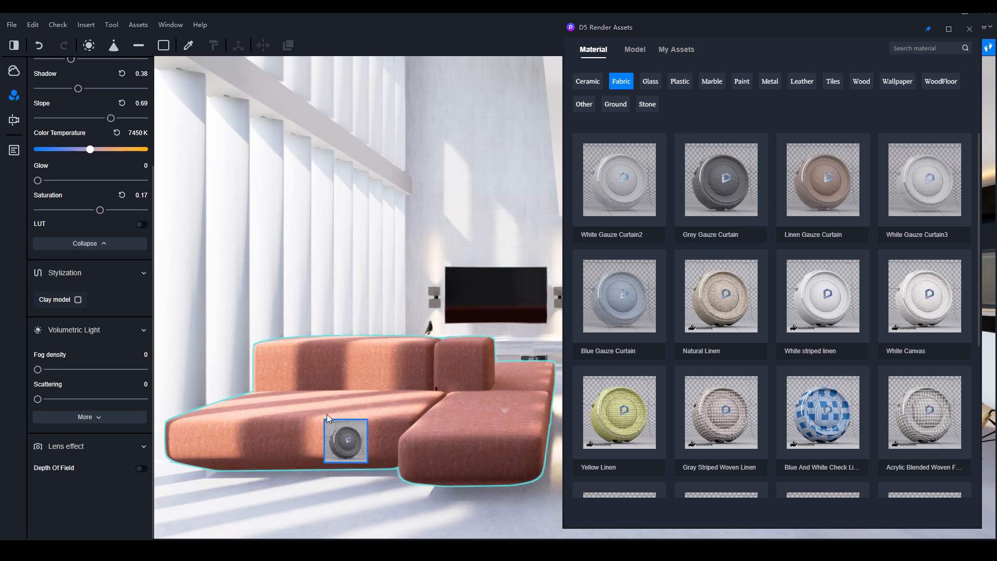
pyautogui.click(345, 403)
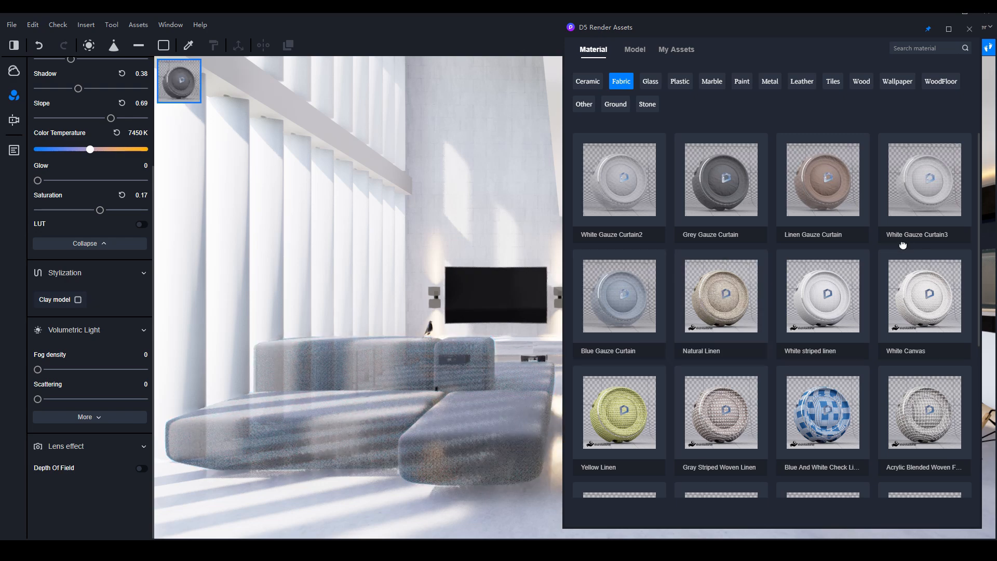
pyautogui.moveTo(416, 389); pyautogui.dragTo(400, 478, button='right')
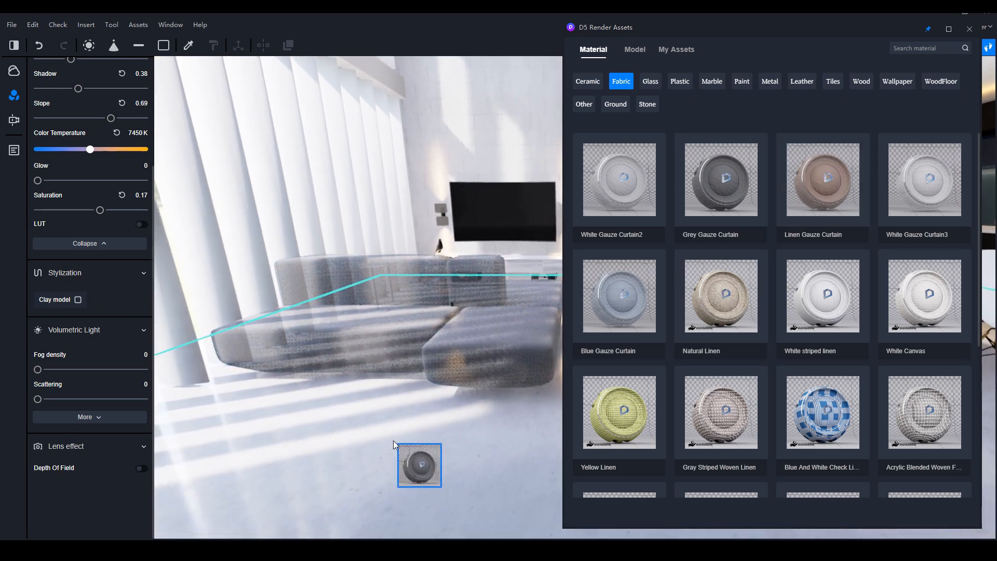
pyautogui.scroll(5, 410, 394)
pyautogui.moveTo(413, 397); pyautogui.dragTo(174, 78, button='right')
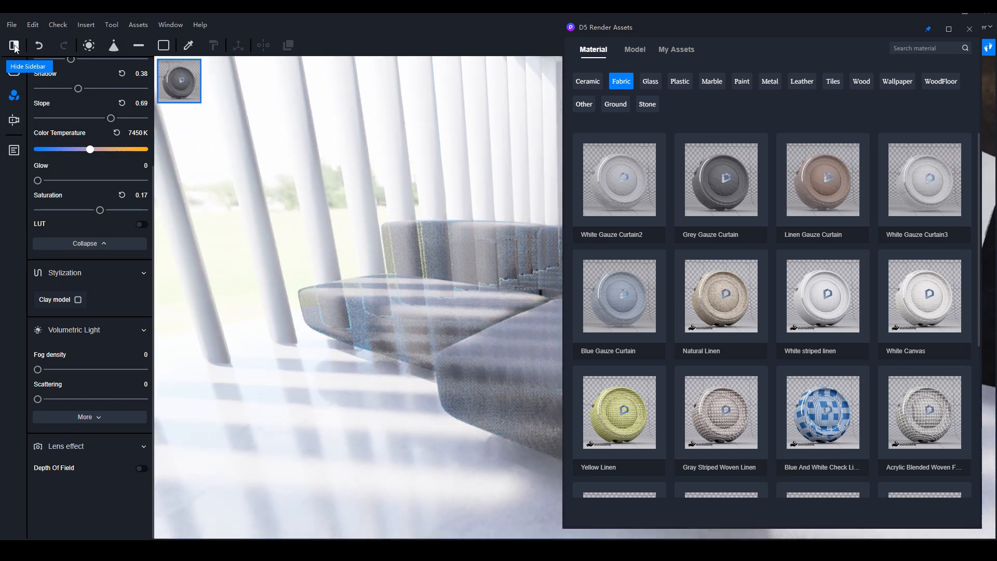
# - Select the sofa's fabric material and raise its opacity intensity to 1.00
pyautogui.click(415, 209)
pyautogui.moveTo(940, 34); pyautogui.dragTo(207, 64)
pyautogui.click(647, 364)
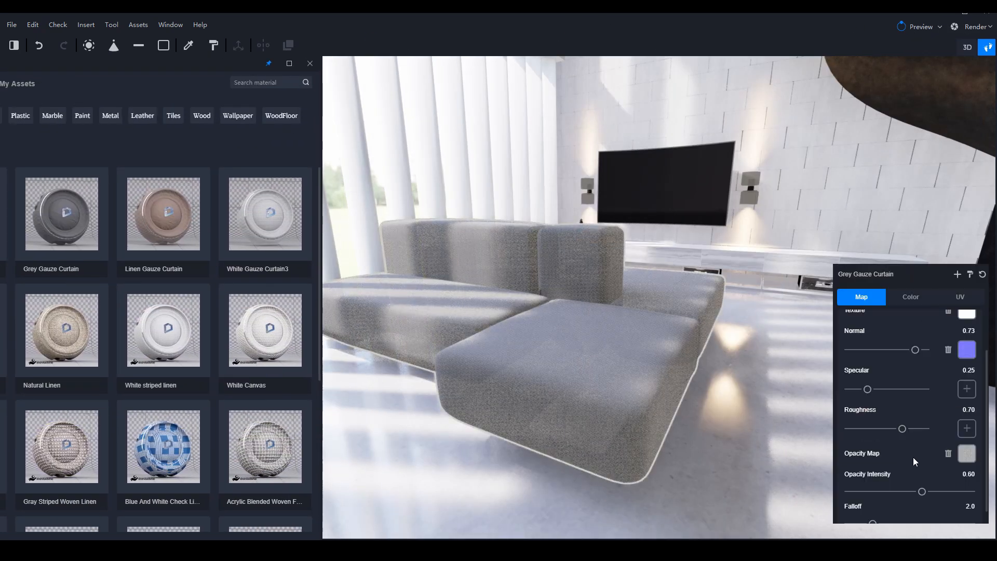
pyautogui.moveTo(921, 491); pyautogui.dragTo(993, 502)
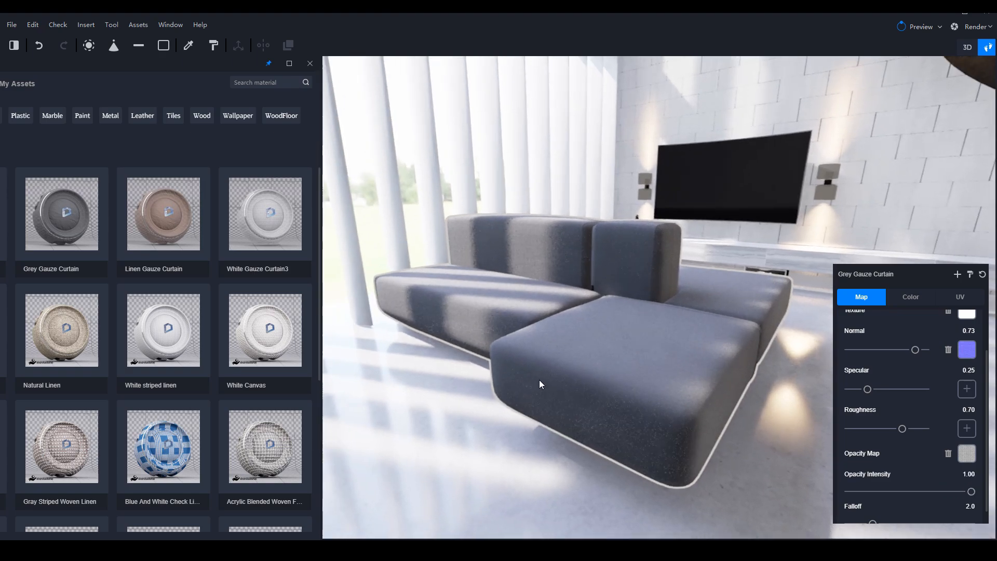
# - Set the camera clipping plane to 0 for close-up views and move the asset library aside
pyautogui.scroll(10, 540, 380)
pyautogui.scroll(-10, 809, 463)
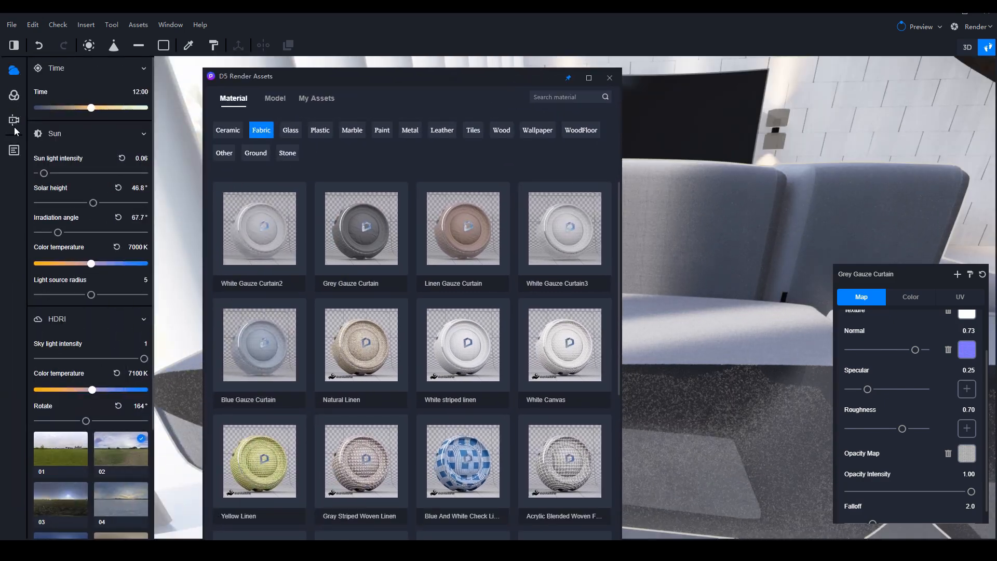
pyautogui.click(14, 120)
pyautogui.moveTo(55, 216); pyautogui.dragTo(32, 211)
pyautogui.scroll(-3, 732, 362)
pyautogui.moveTo(473, 83); pyautogui.dragTo(67, 71)
# - Examine the fabric's wrinkles and texture repetition on the sofa backrest at close range
pyautogui.scroll(5, 584, 385)
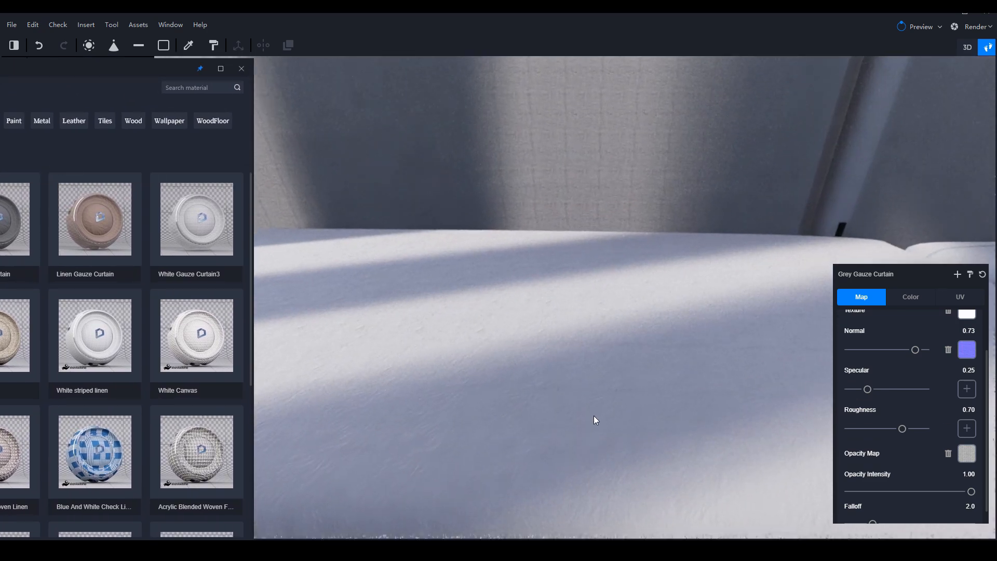
pyautogui.moveTo(614, 274); pyautogui.dragTo(578, 61, button='right')
pyautogui.scroll(8, 568, 126)
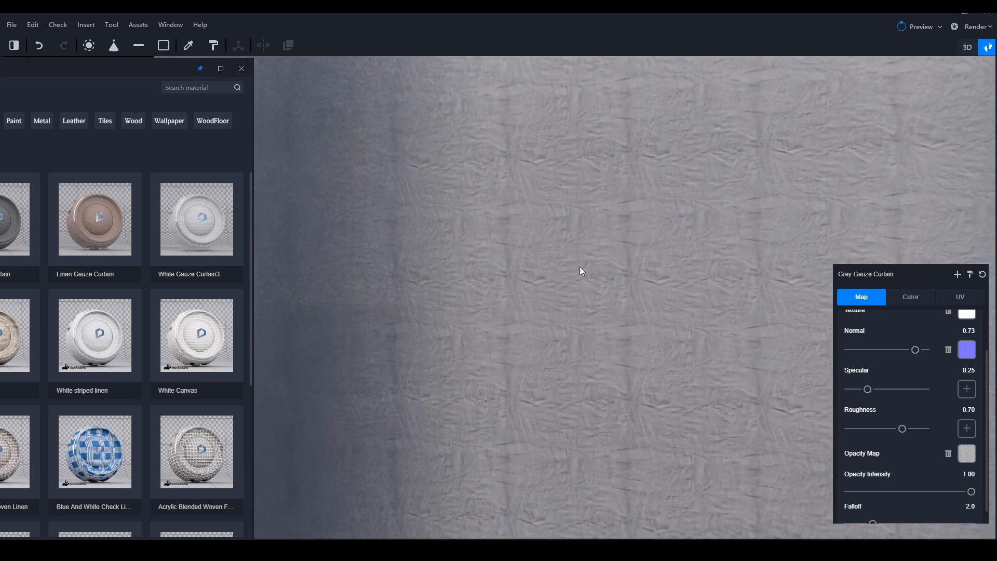
pyautogui.scroll(-5, 548, 258)
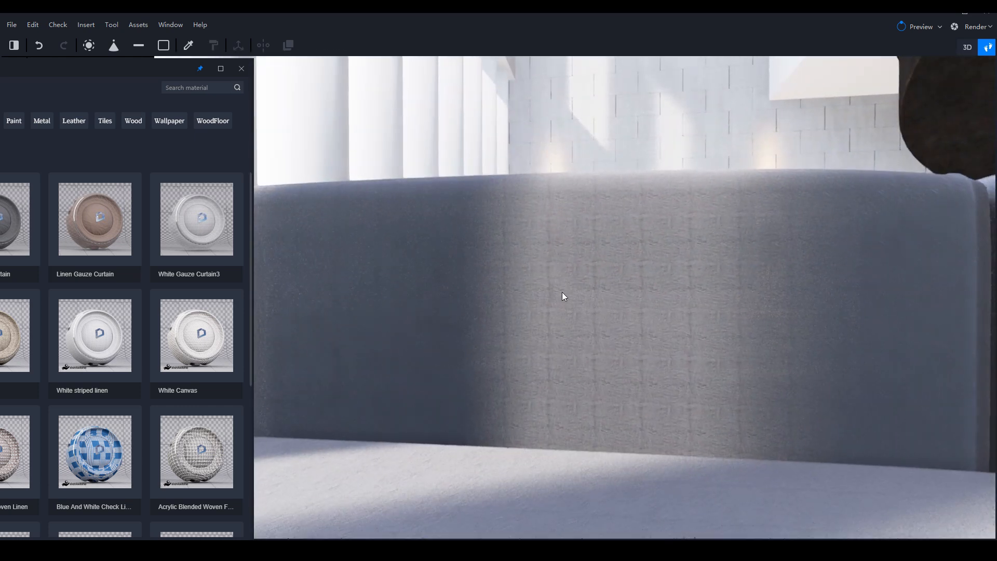
pyautogui.click(562, 296)
pyautogui.scroll(5, 566, 301)
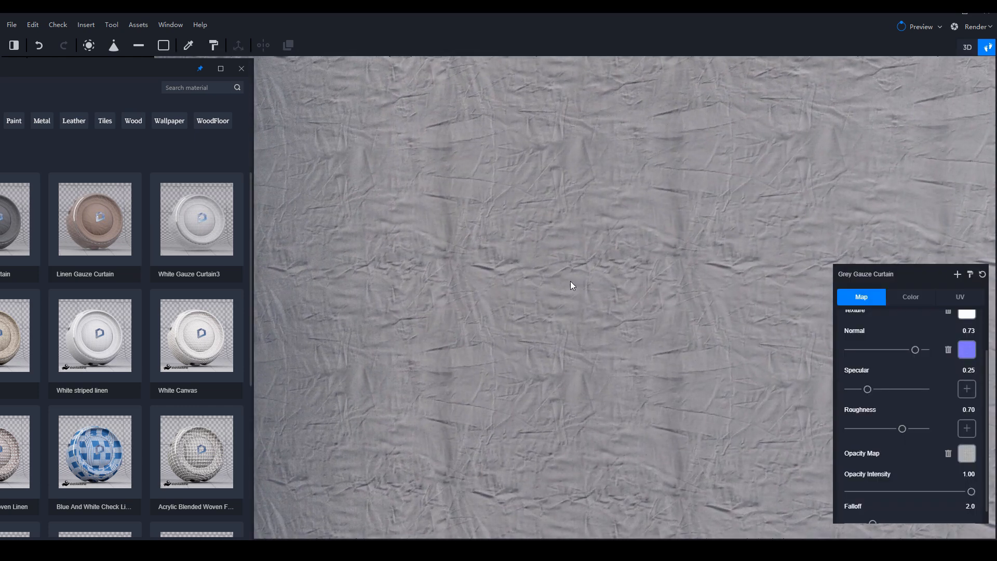
pyautogui.scroll(-5, 572, 285)
pyautogui.scroll(-3, 628, 325)
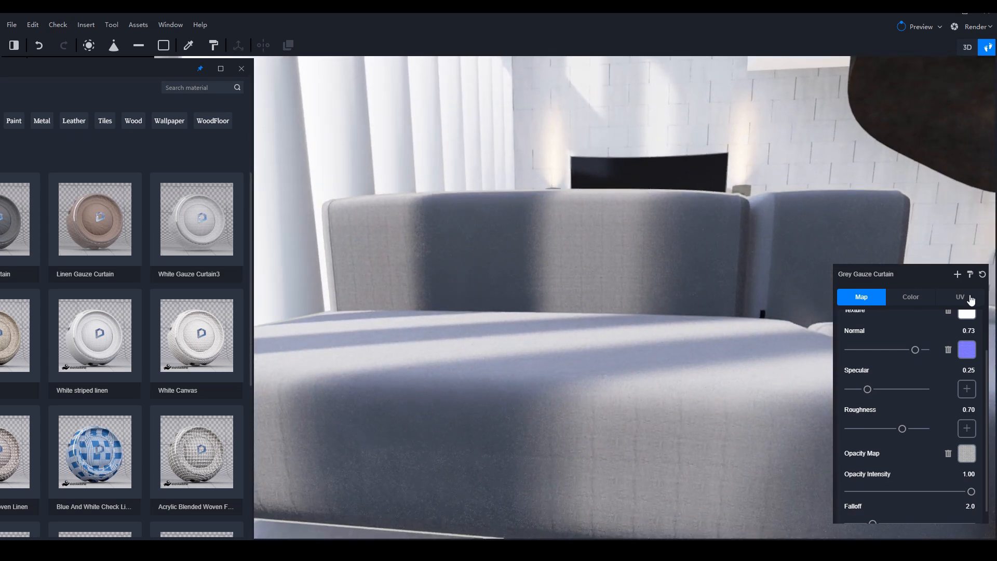
# - Set the linked horizontal and vertical UV stretch of the sofa's fabric to 1.02
pyautogui.click(961, 296)
pyautogui.click(563, 305)
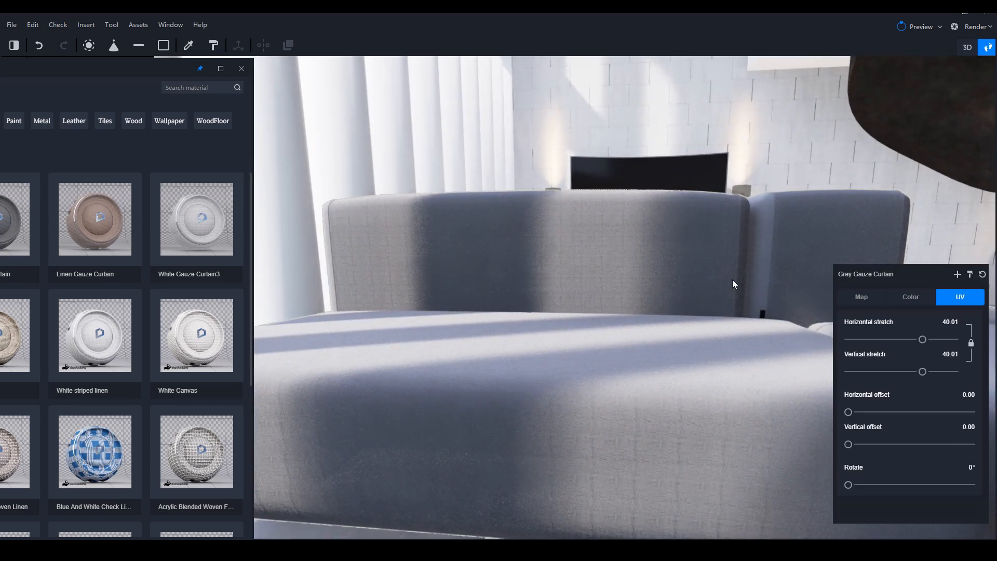
pyautogui.moveTo(923, 339)
pyautogui.mouseDown()
pyautogui.moveTo(902, 339)
pyautogui.moveTo(911, 340)
pyautogui.mouseUp()
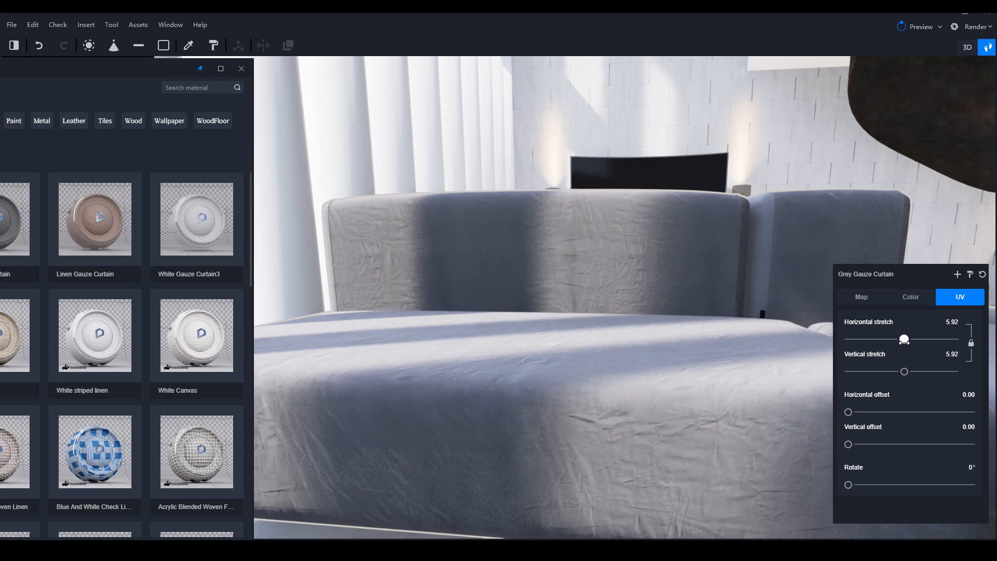
pyautogui.moveTo(586, 322); pyautogui.dragTo(522, 320)
pyautogui.moveTo(905, 339); pyautogui.dragTo(891, 339)
pyautogui.doubleClick(951, 322)
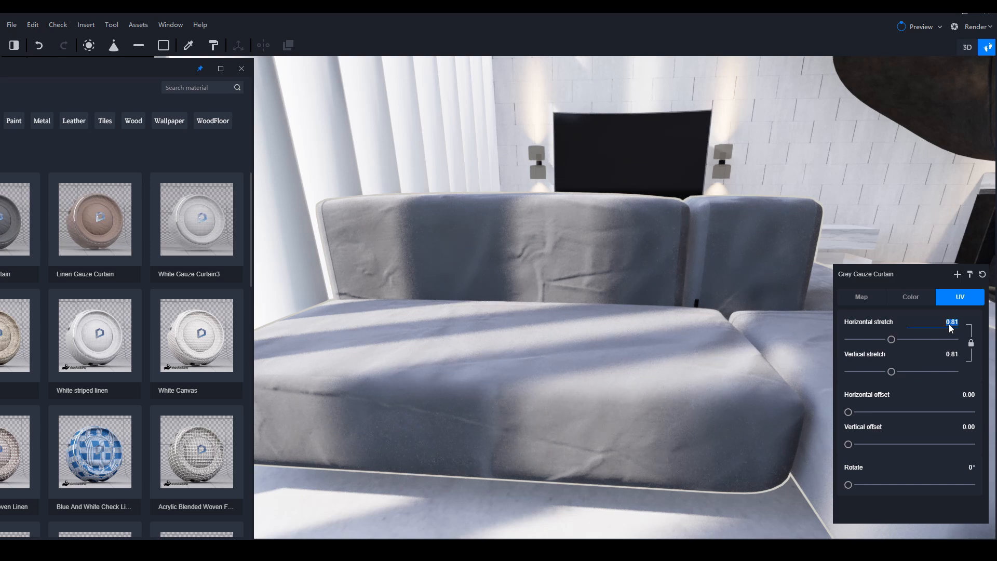
pyautogui.write('1.01')
pyautogui.press('Return')
# - Look through the asset library's saved assets and the Broadleaf tree models
pyautogui.moveTo(532, 306); pyautogui.dragTo(777, 360)
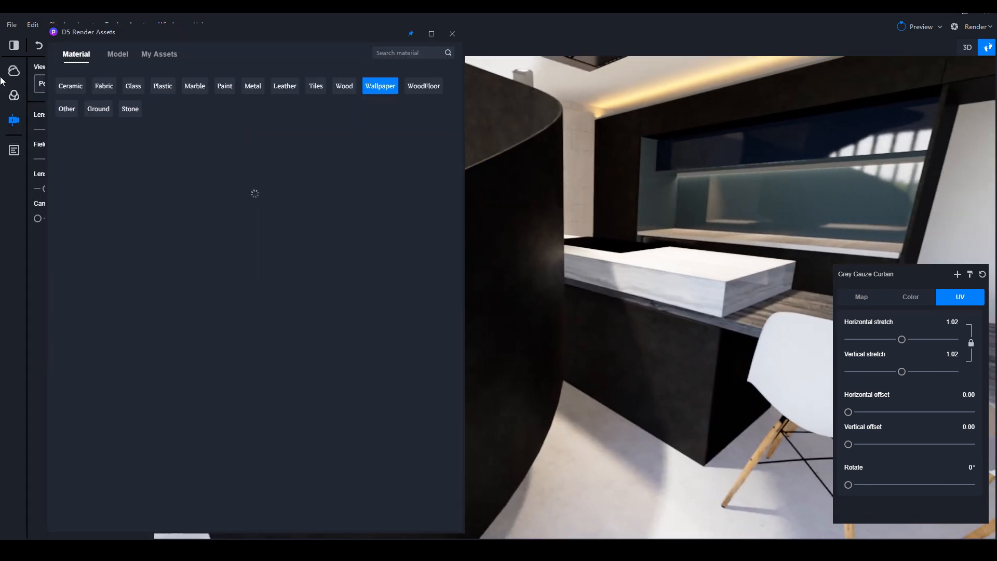
pyautogui.click(115, 67)
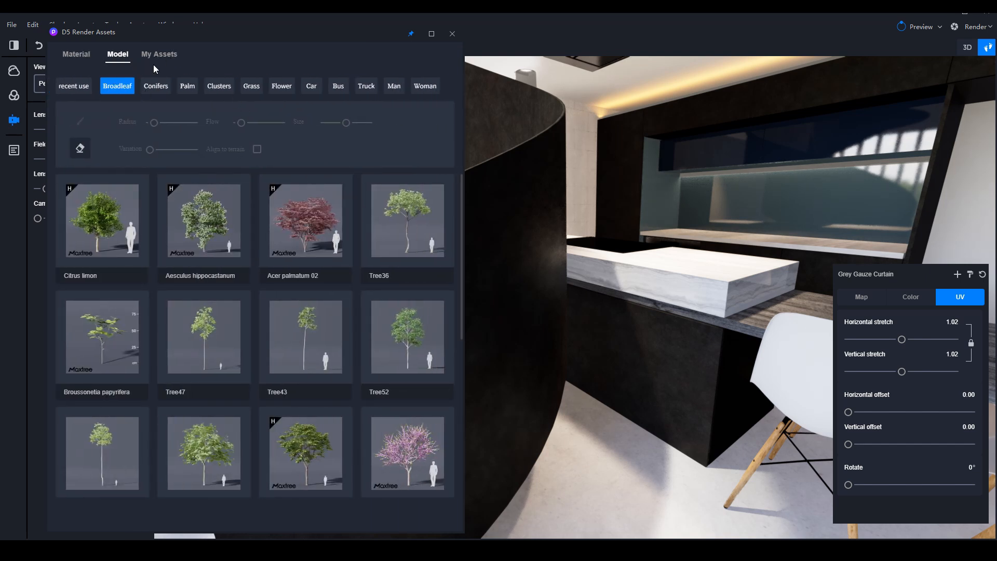
pyautogui.click(170, 55)
pyautogui.click(119, 54)
pyautogui.moveTo(749, 277); pyautogui.dragTo(742, 305, button='right')
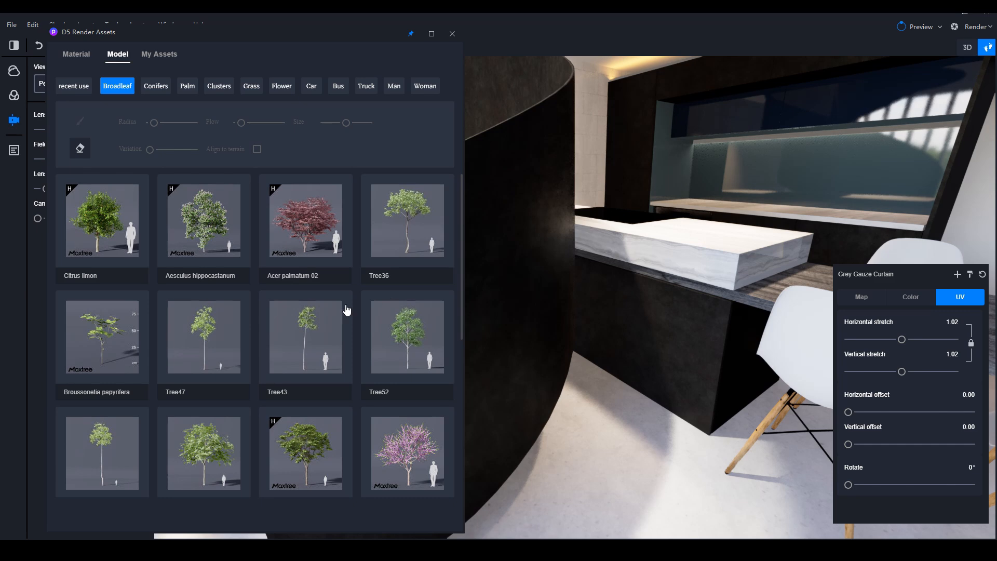
pyautogui.scroll(-6, 345, 309)
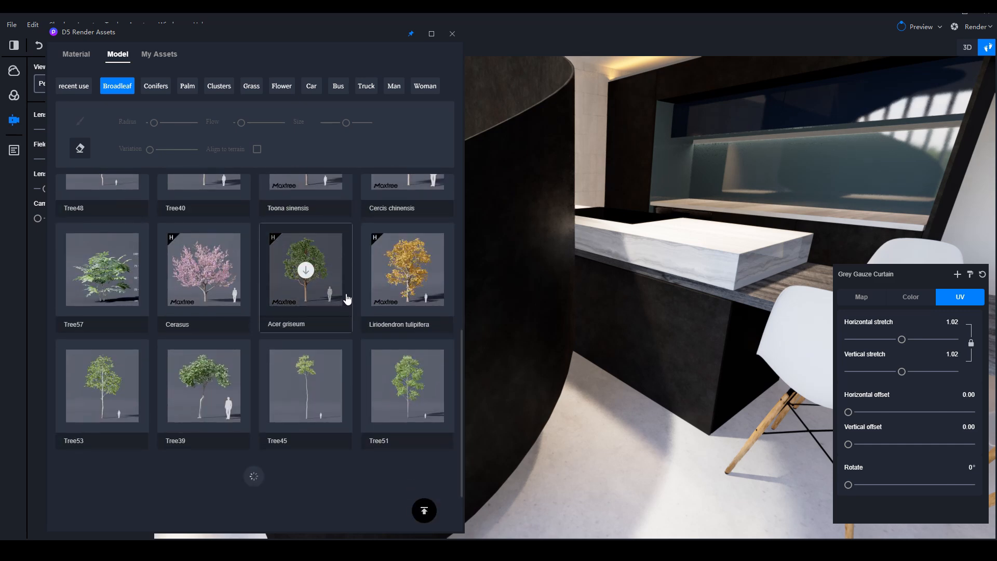
pyautogui.scroll(6, 244, 322)
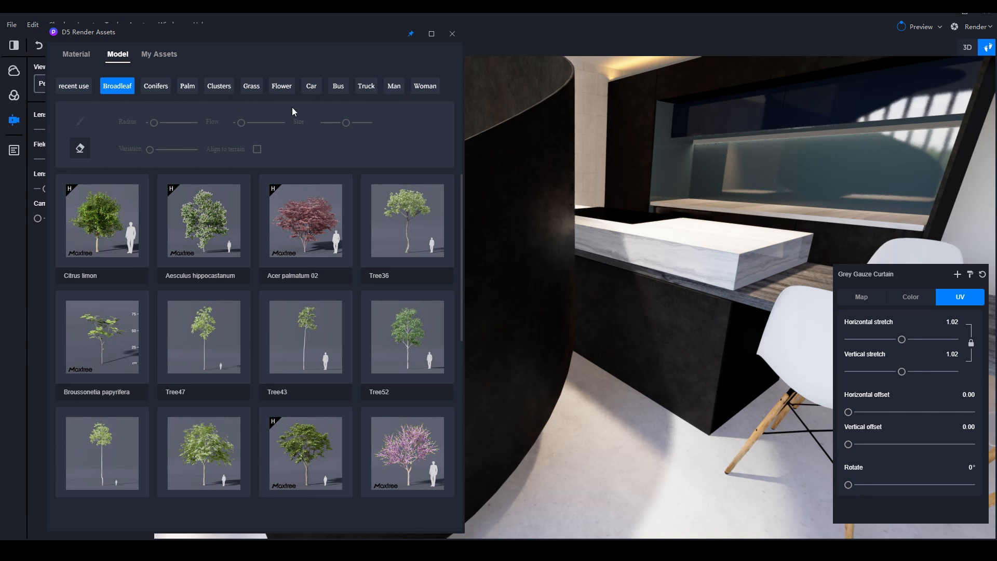
# - Go through the other model categories, from Conifers, Palm and Clusters to vehicles, Man and Woman
pyautogui.click(168, 91)
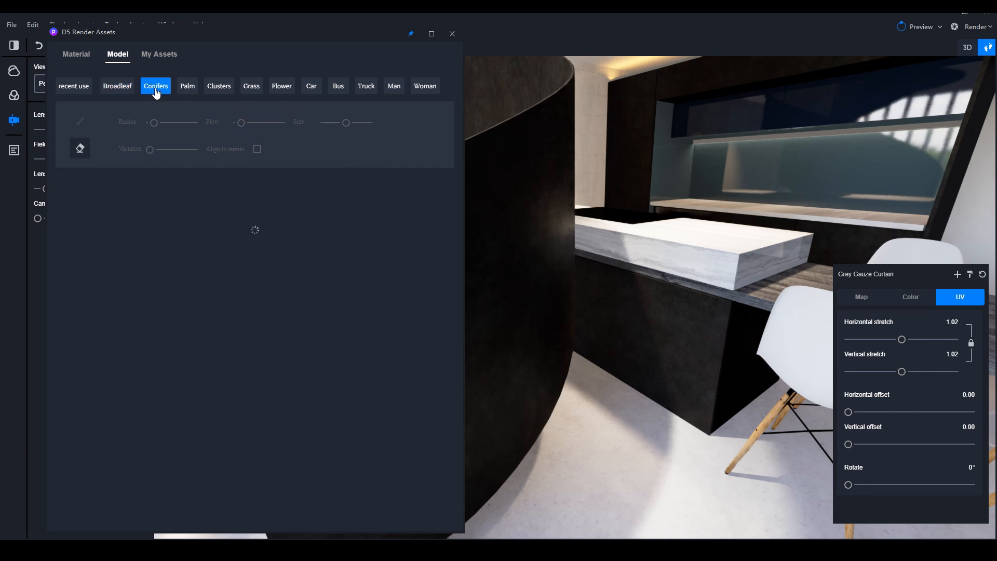
pyautogui.click(184, 93)
pyautogui.click(218, 89)
pyautogui.click(250, 89)
pyautogui.click(282, 90)
pyautogui.click(318, 91)
pyautogui.click(338, 91)
pyautogui.click(367, 92)
pyautogui.click(395, 93)
pyautogui.click(419, 89)
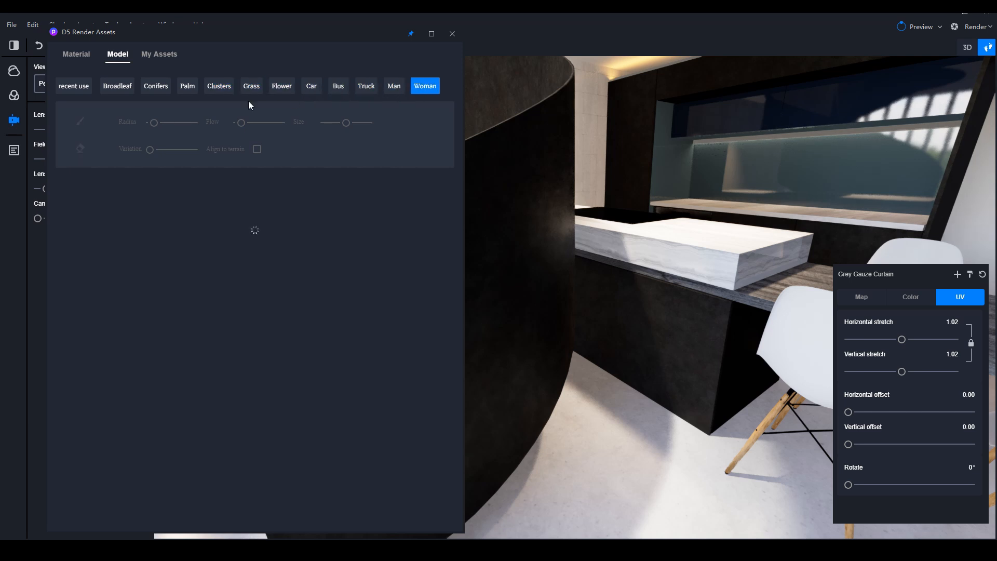
pyautogui.click(121, 92)
pyautogui.click(391, 88)
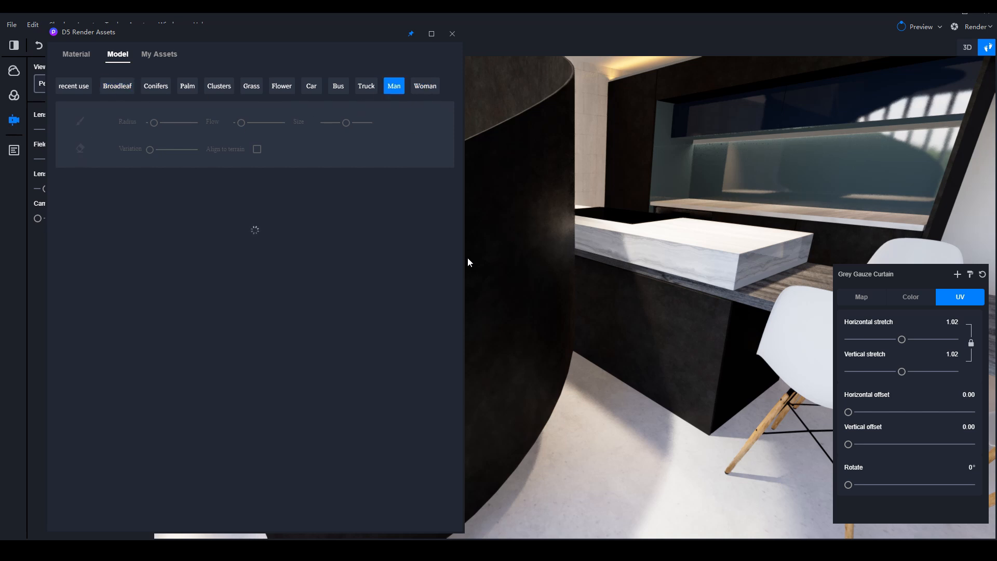
pyautogui.click(424, 87)
pyautogui.click(105, 93)
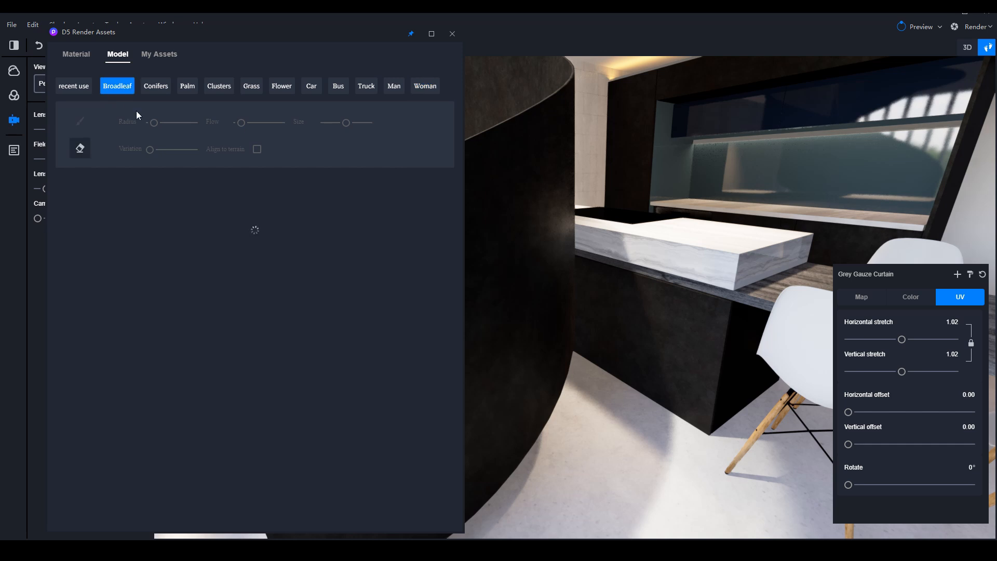
# - Close the asset library and review the sofa's new fabric in the living room view
pyautogui.moveTo(819, 297); pyautogui.dragTo(592, 250, button='right')
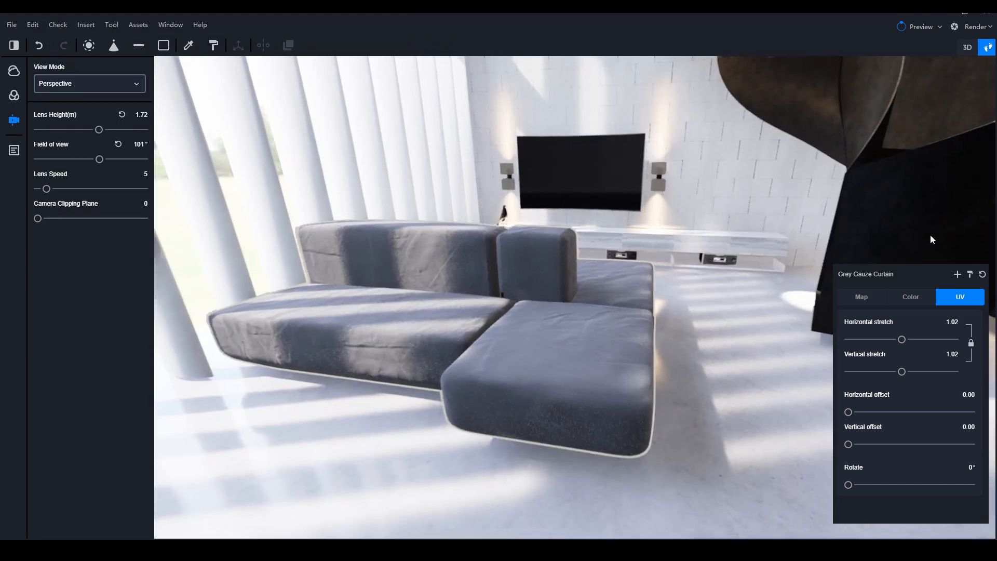
pyautogui.moveTo(930, 235); pyautogui.dragTo(694, 239, button='right')
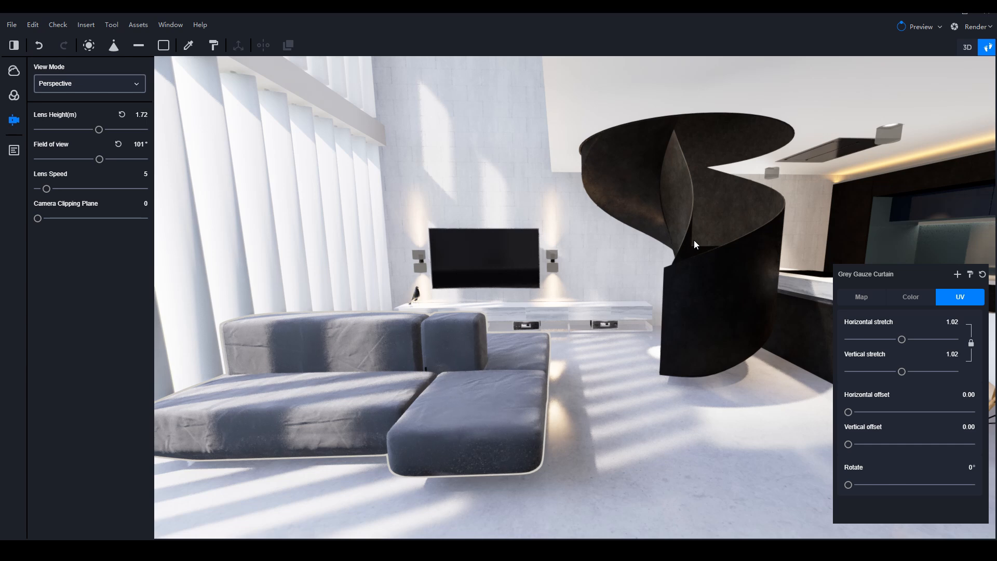
pyautogui.moveTo(587, 283); pyautogui.dragTo(617, 275, button='right')
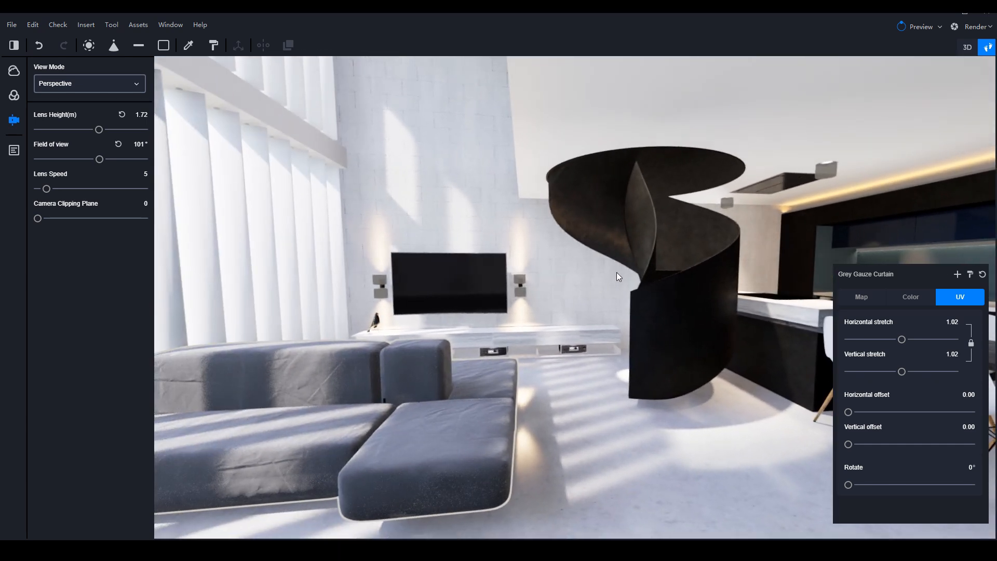